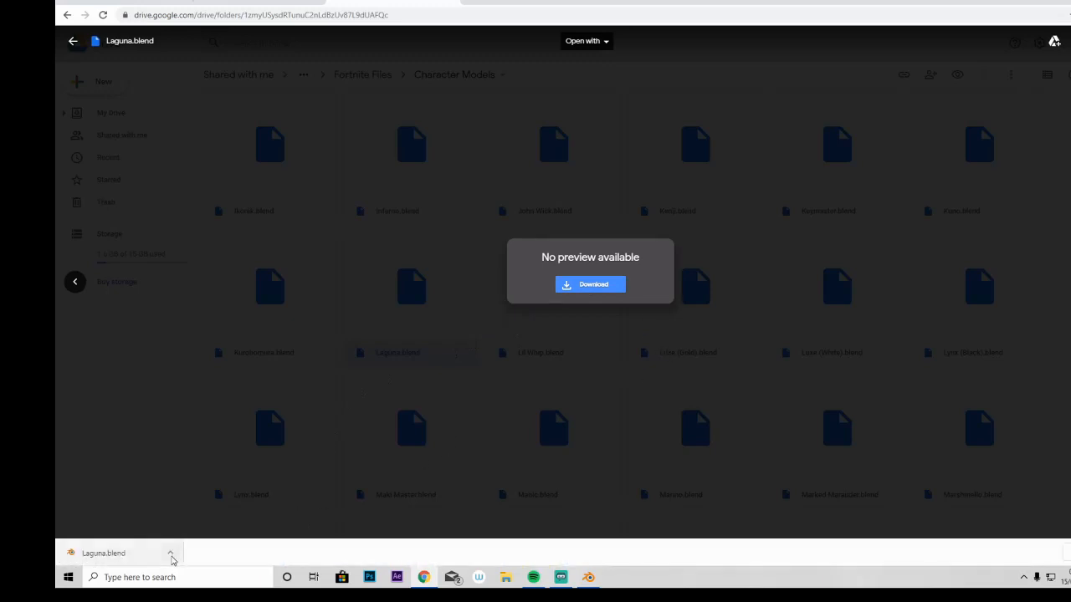
Step: Show the downloaded Laguna.blend in its folder and move it into the gfx work folder
{"action": "left_click", "coordinate": [170, 554]}
{"action": "left_click", "coordinate": [199, 514]}
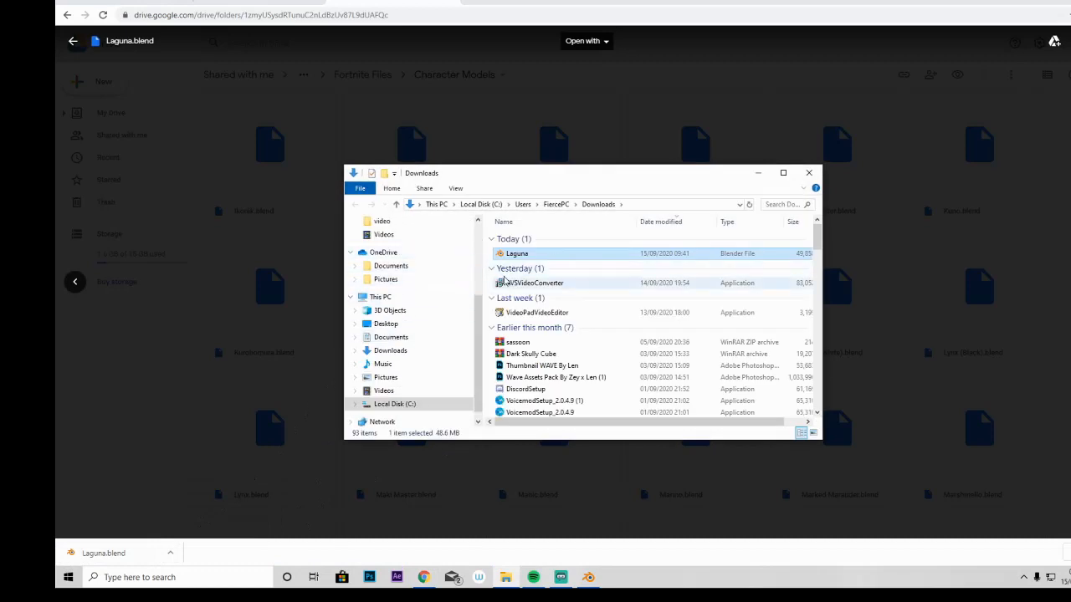
{"action": "scroll", "coordinate": [376, 281], "scroll_direction": "up", "scroll_amount": 1}
{"action": "scroll", "coordinate": [389, 280], "scroll_direction": "up", "scroll_amount": 3}
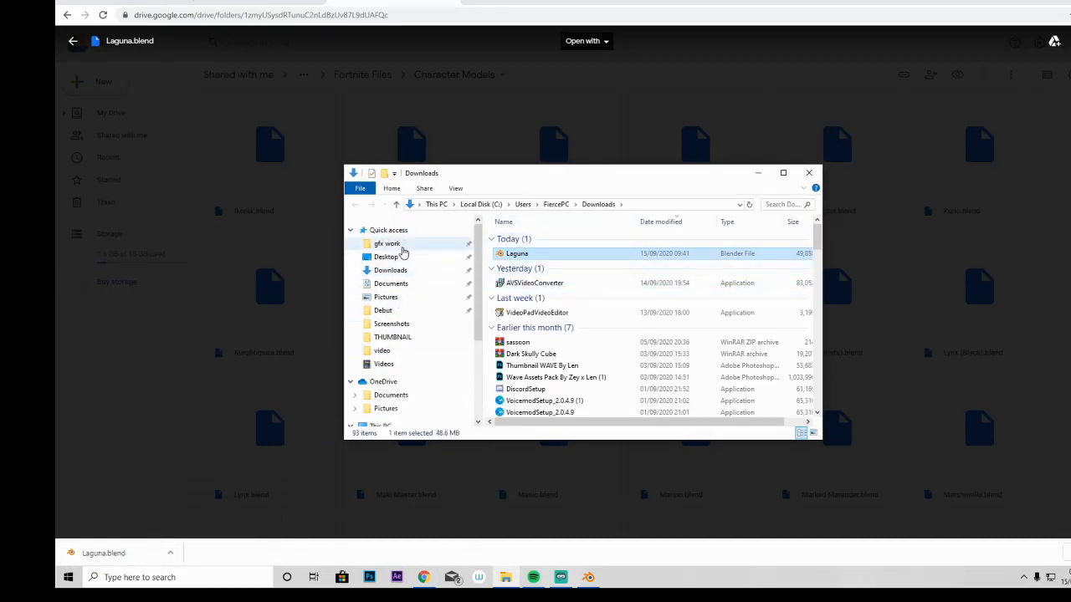
{"action": "left_click_drag", "start_coordinate": [499, 259], "coordinate": [421, 245]}
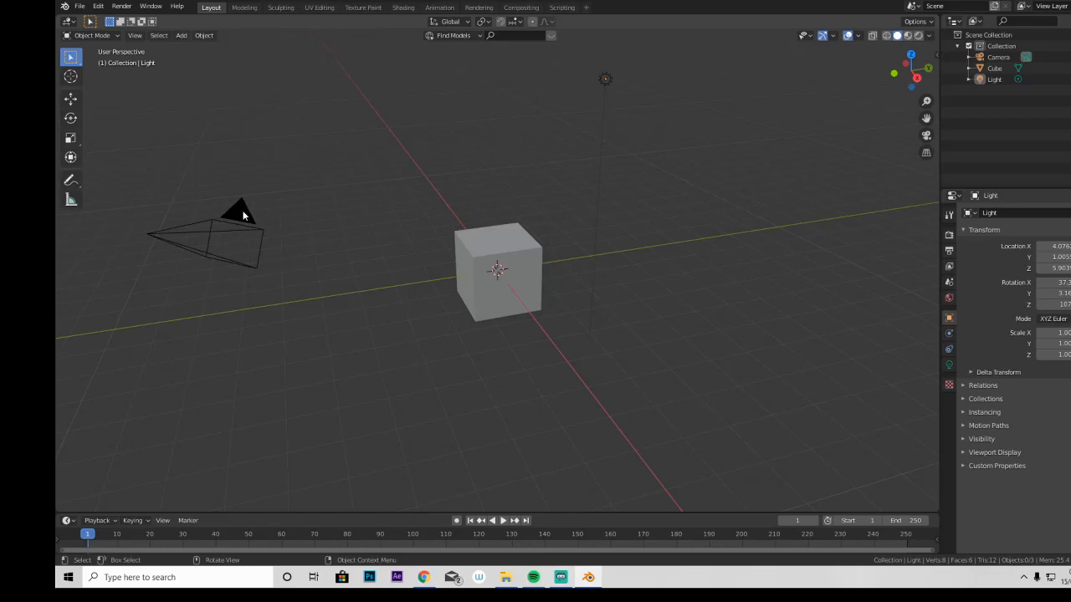
Step: In Blender, delete the default camera, cube and light from the scene
{"action": "left_click_drag", "start_coordinate": [197, 154], "coordinate": [732, 360]}
{"action": "key", "text": "Delete"}
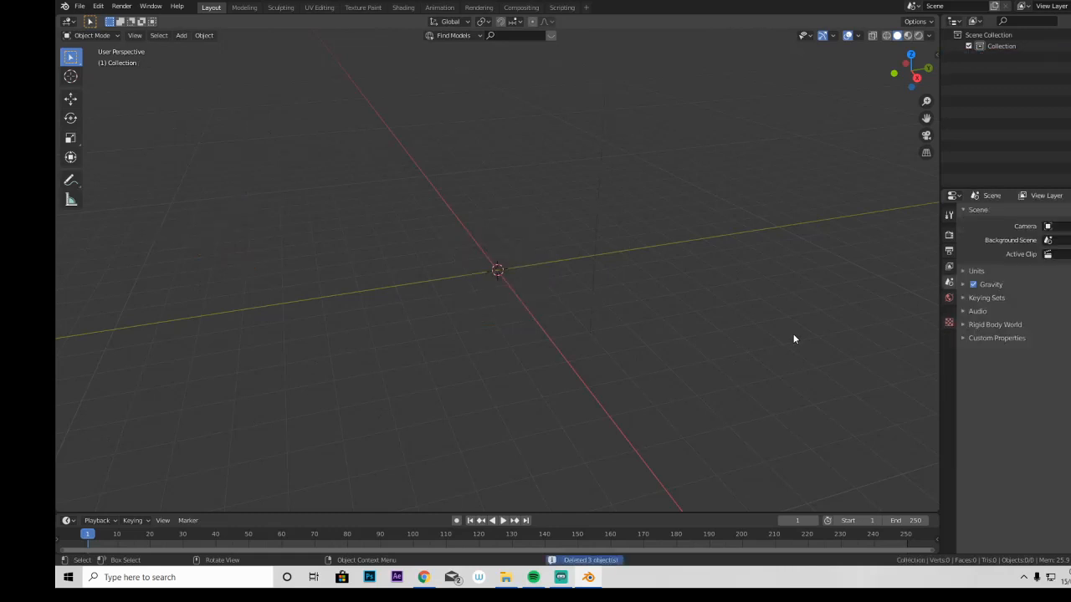
Step: Append the Collection from Focus.blend in the gfx work folder to the scene
{"action": "left_click", "coordinate": [79, 7]}
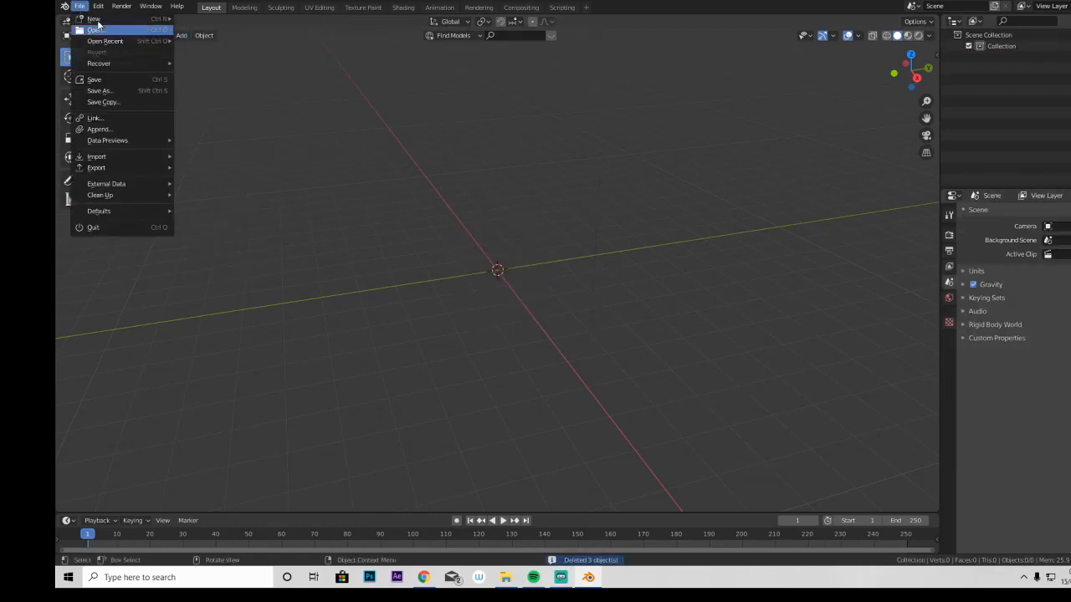
{"action": "left_click", "coordinate": [99, 130]}
{"action": "left_click", "coordinate": [349, 320]}
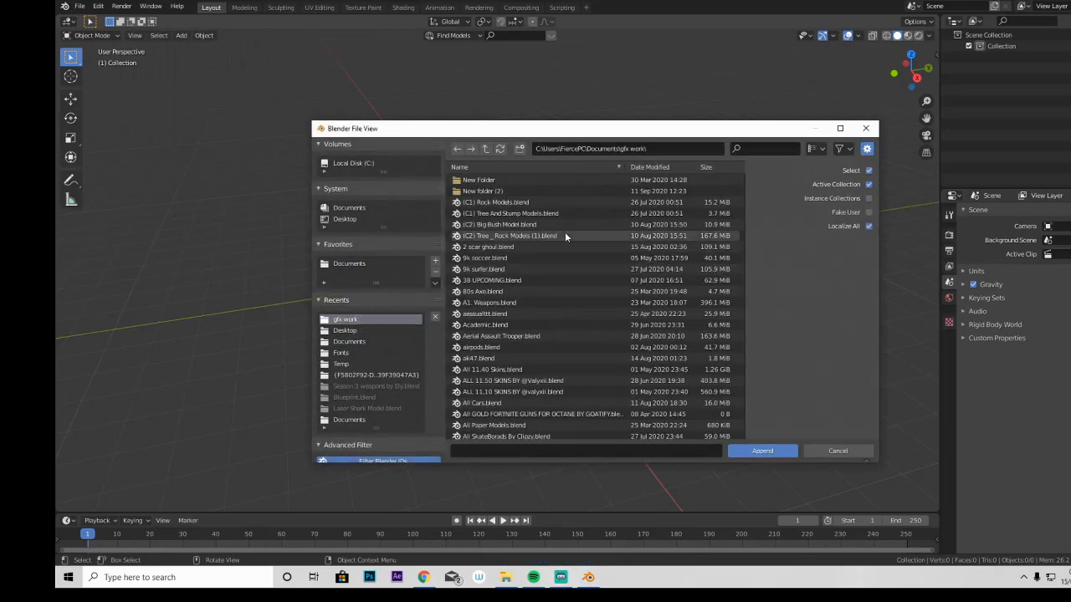
{"action": "scroll", "coordinate": [509, 238], "scroll_direction": "down", "scroll_amount": 15}
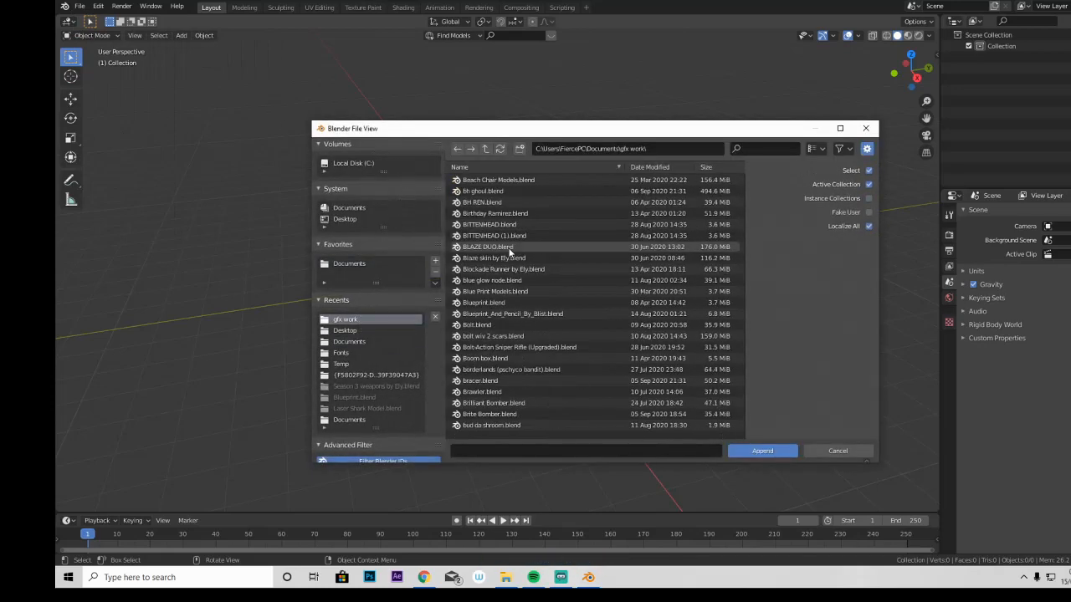
{"action": "scroll", "coordinate": [510, 259], "scroll_direction": "down", "scroll_amount": 6}
{"action": "scroll", "coordinate": [512, 259], "scroll_direction": "down", "scroll_amount": 10}
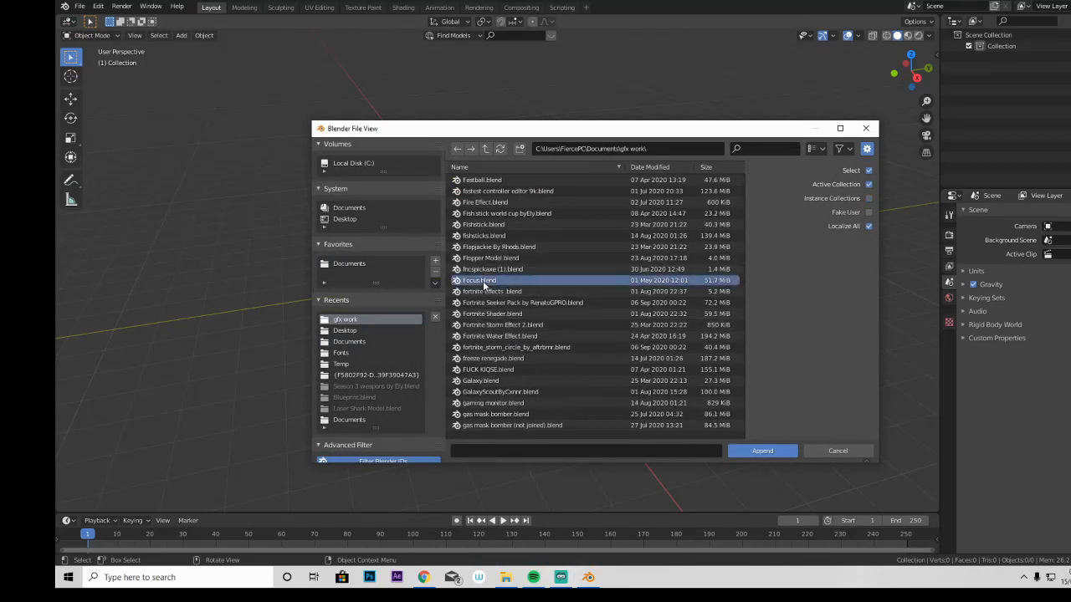
{"action": "left_click", "coordinate": [483, 281]}
{"action": "left_click", "coordinate": [751, 452]}
{"action": "left_click", "coordinate": [503, 180]}
{"action": "left_click", "coordinate": [762, 453]}
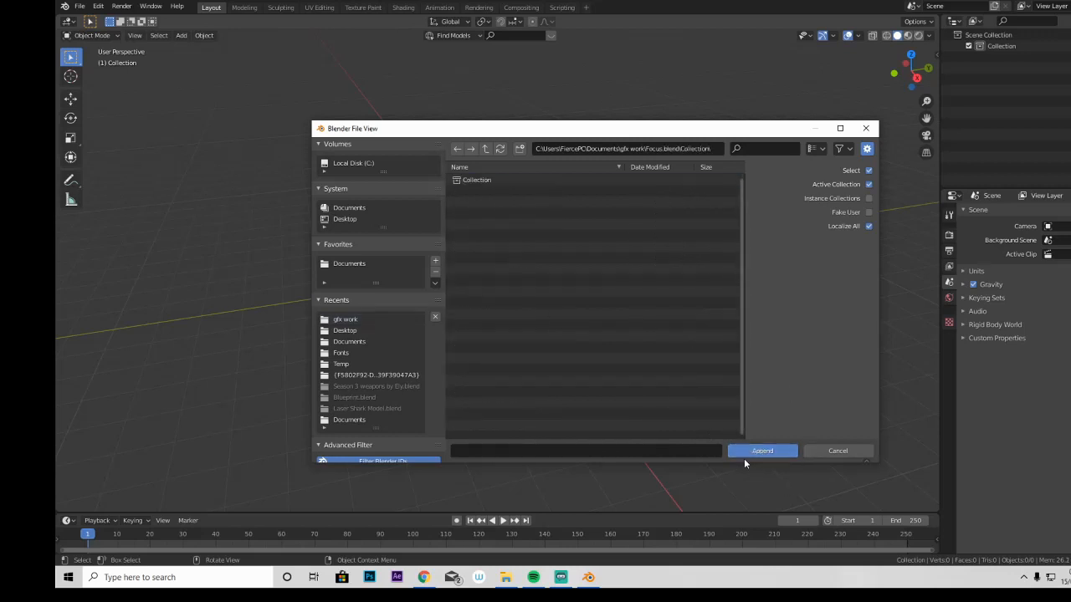
{"action": "double_click", "coordinate": [532, 182]}
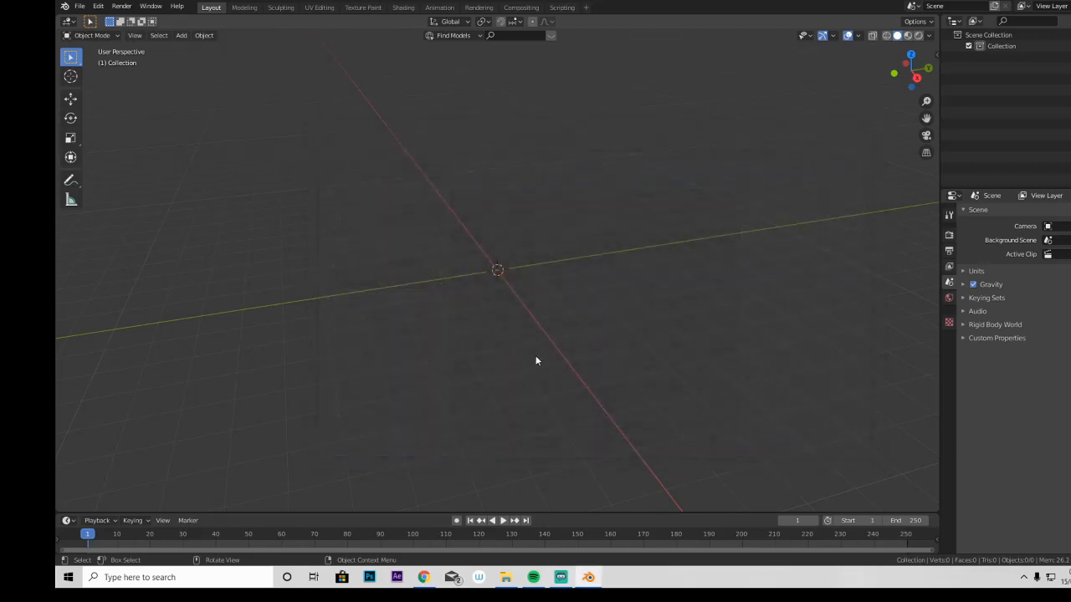
Step: Show the character with its textures by switching the viewport shading to Material Preview
{"action": "scroll", "coordinate": [512, 239], "scroll_direction": "up", "scroll_amount": 7}
{"action": "middle_click_drag", "start_coordinate": [512, 240], "coordinate": [625, 241]}
{"action": "left_click_drag", "start_coordinate": [926, 118], "coordinate": [712, 203]}
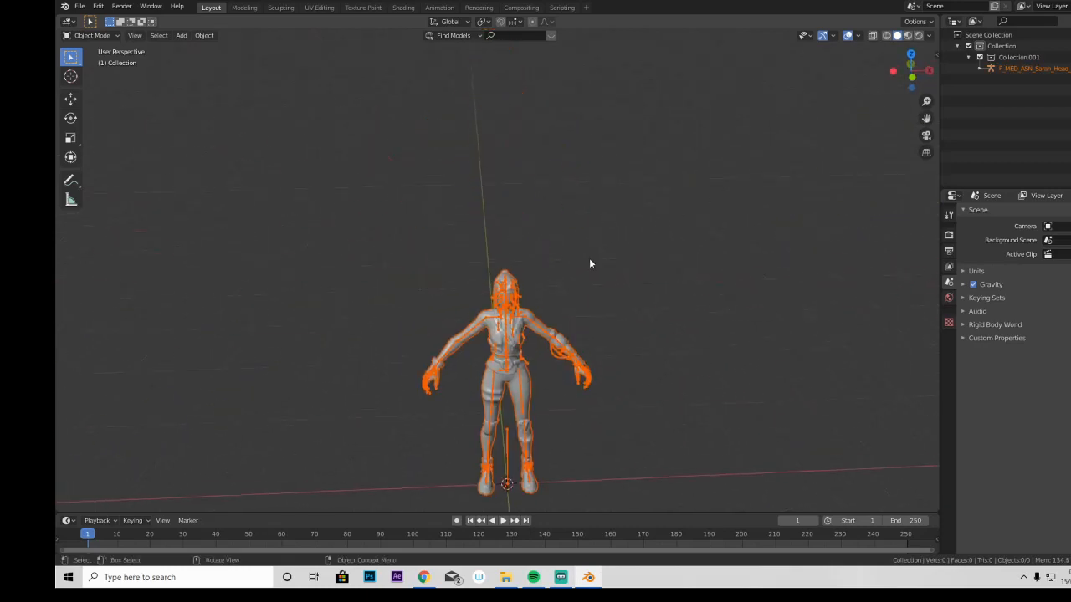
{"action": "scroll", "coordinate": [580, 251], "scroll_direction": "up", "scroll_amount": 4}
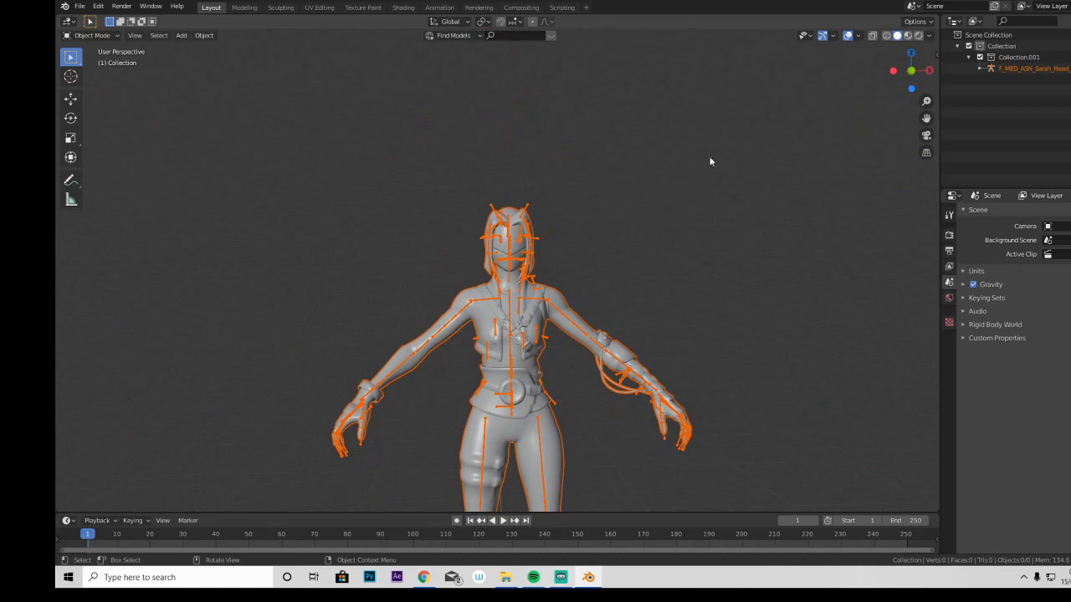
{"action": "left_click", "coordinate": [907, 36]}
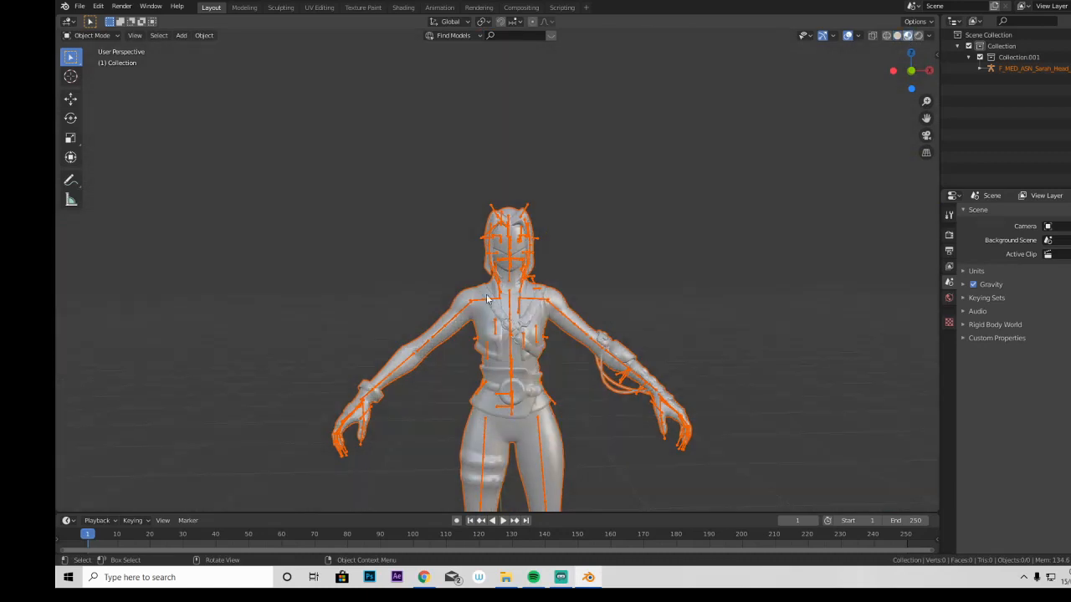
{"action": "scroll", "coordinate": [454, 268], "scroll_direction": "up", "scroll_amount": 3}
{"action": "middle_click_drag", "start_coordinate": [558, 296], "coordinate": [471, 287]}
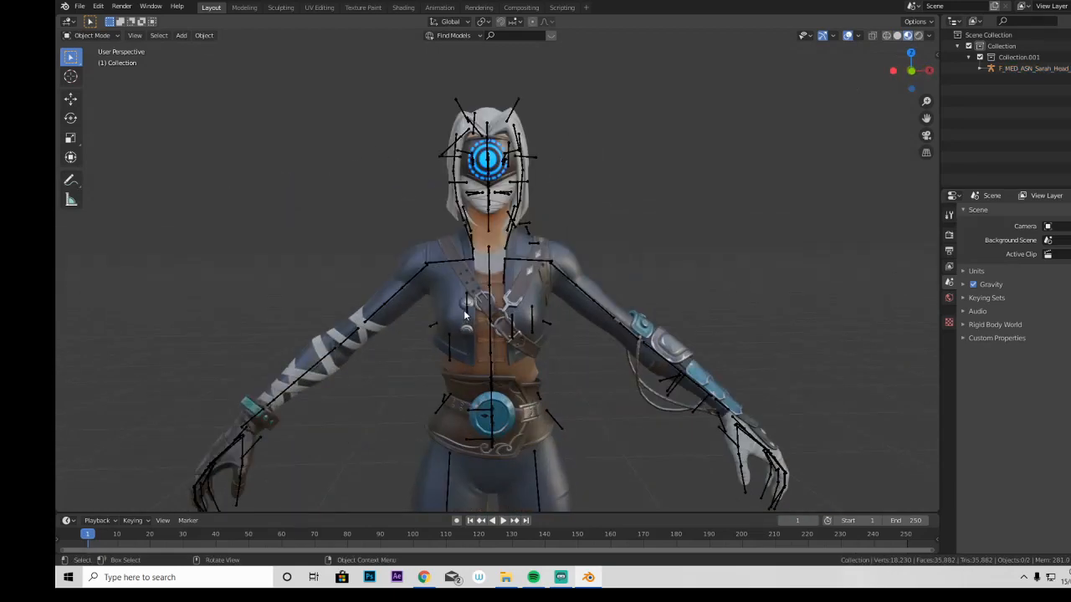
Step: Select the character's armature and switch it to Pose Mode
{"action": "left_click", "coordinate": [459, 265]}
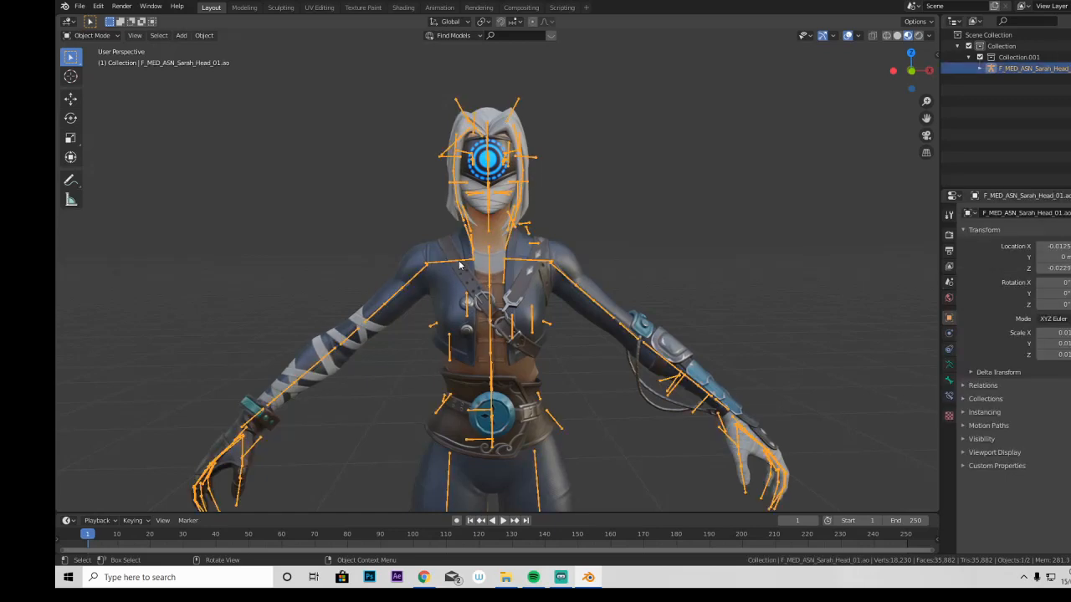
{"action": "left_click", "coordinate": [86, 37]}
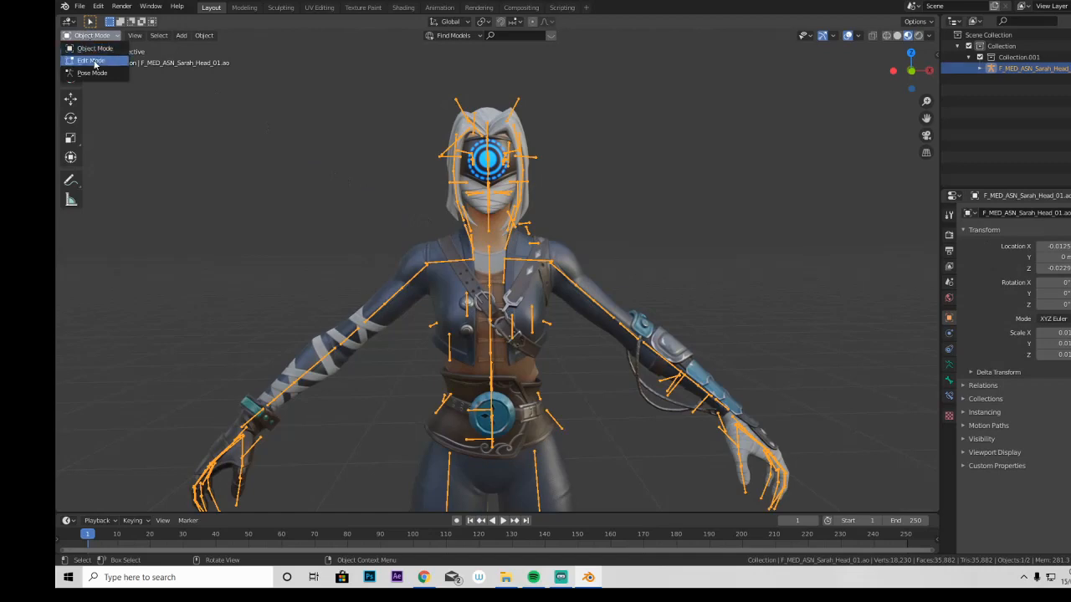
{"action": "left_click", "coordinate": [94, 73]}
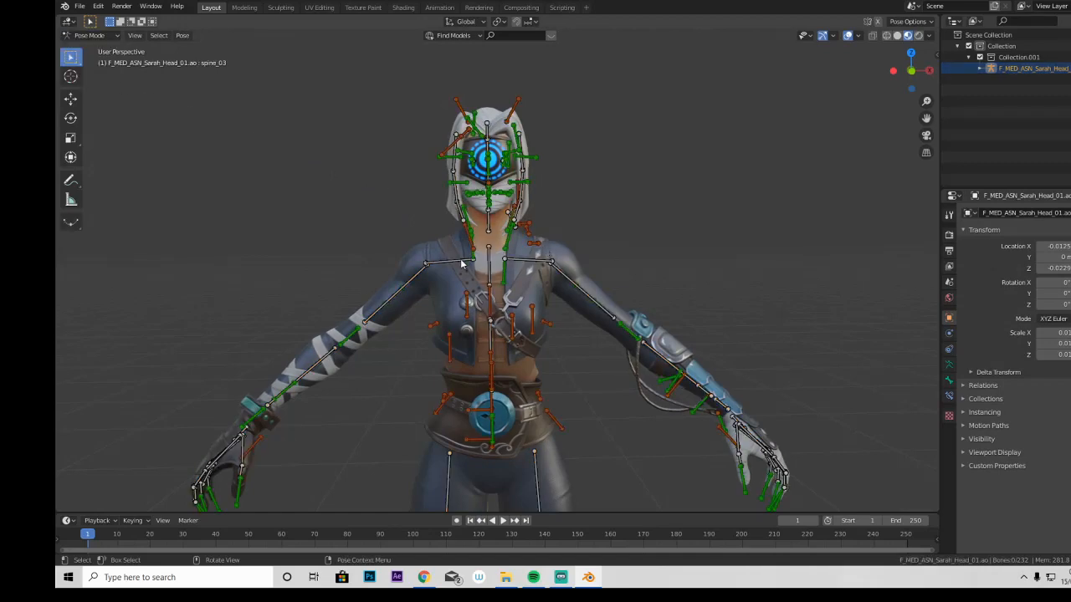
Step: Try to lower the character's right arm by rotating the right clavicle bone
{"action": "scroll", "coordinate": [462, 264], "scroll_direction": "up", "scroll_amount": 2}
{"action": "middle_click_drag", "start_coordinate": [463, 261], "coordinate": [479, 258]}
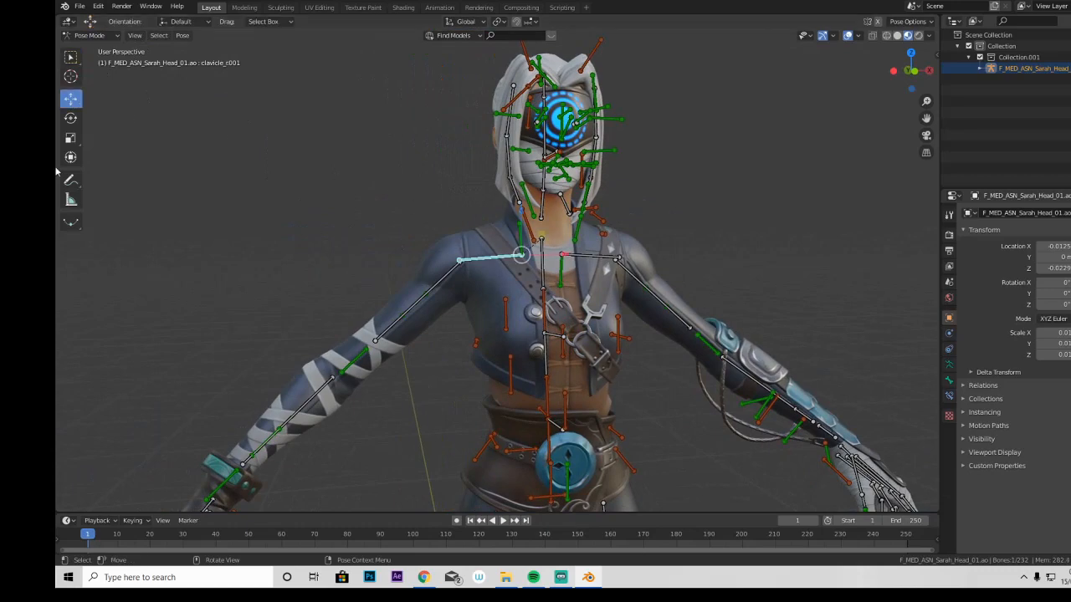
{"action": "left_click", "coordinate": [70, 117]}
{"action": "middle_click_drag", "start_coordinate": [393, 247], "coordinate": [456, 270]}
{"action": "scroll", "coordinate": [411, 246], "scroll_direction": "down", "scroll_amount": 6}
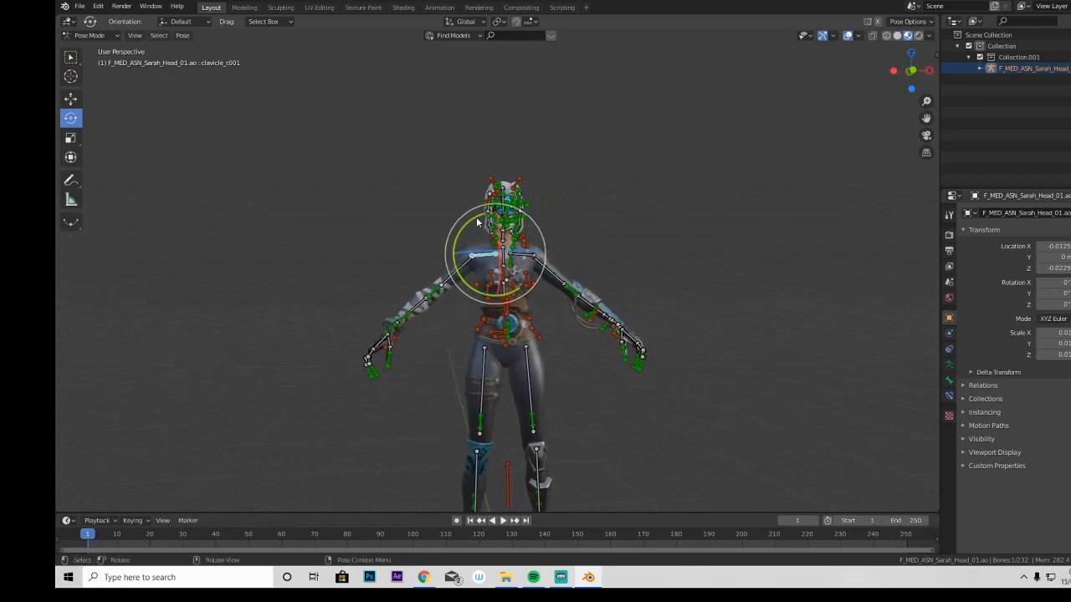
{"action": "left_click_drag", "start_coordinate": [463, 231], "coordinate": [460, 269]}
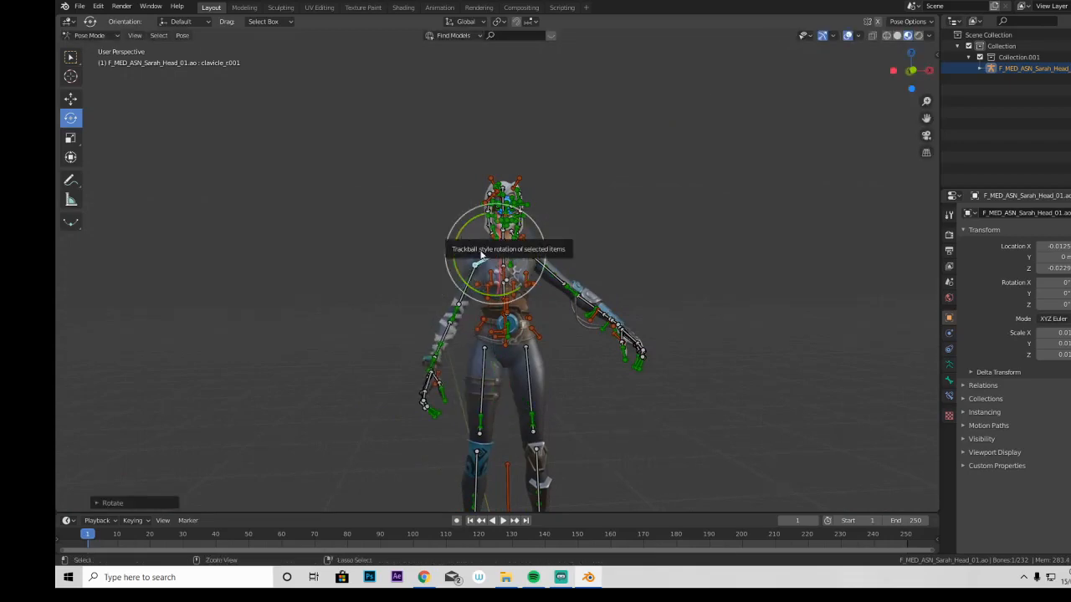
{"action": "key", "text": "ctrl+z"}
Step: Try to rotate the character's right upper arm bone
{"action": "scroll", "coordinate": [484, 260], "scroll_direction": "down", "scroll_amount": 2}
{"action": "scroll", "coordinate": [480, 271], "scroll_direction": "up", "scroll_amount": 4}
{"action": "middle_click_drag", "start_coordinate": [480, 272], "coordinate": [418, 291]}
{"action": "scroll", "coordinate": [428, 283], "scroll_direction": "up", "scroll_amount": 2}
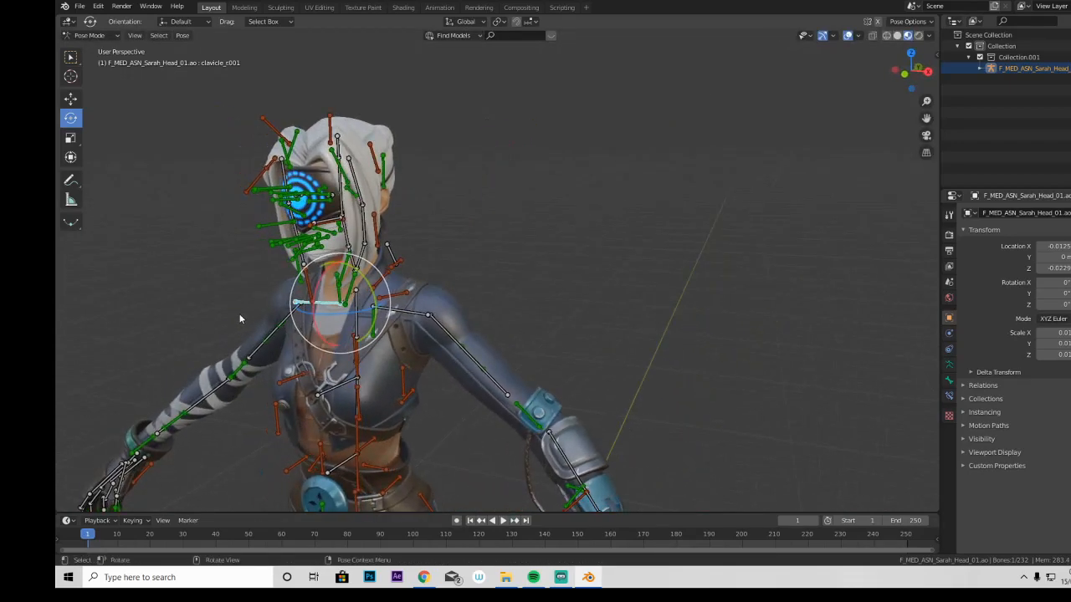
{"action": "left_click", "coordinate": [287, 318]}
{"action": "left_click_drag", "start_coordinate": [327, 278], "coordinate": [306, 263]}
{"action": "middle_click_drag", "start_coordinate": [329, 264], "coordinate": [368, 268]}
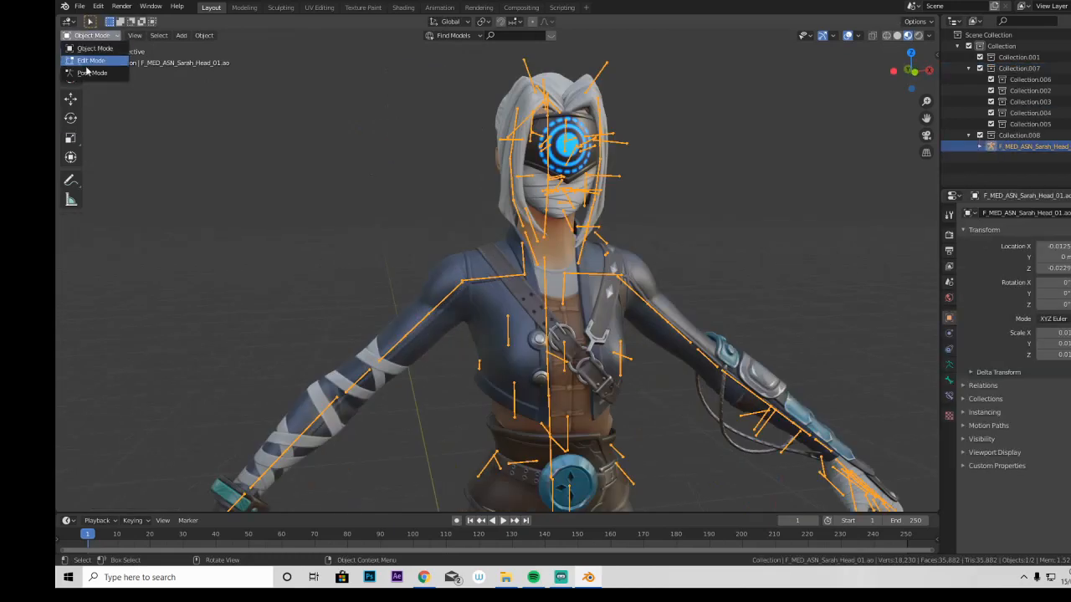
Step: In Pose Mode, lower the right upper arm and bend the right forearm across the chest
{"action": "left_click", "coordinate": [86, 73]}
{"action": "left_click", "coordinate": [428, 313]}
{"action": "left_click_drag", "start_coordinate": [441, 236], "coordinate": [427, 249]}
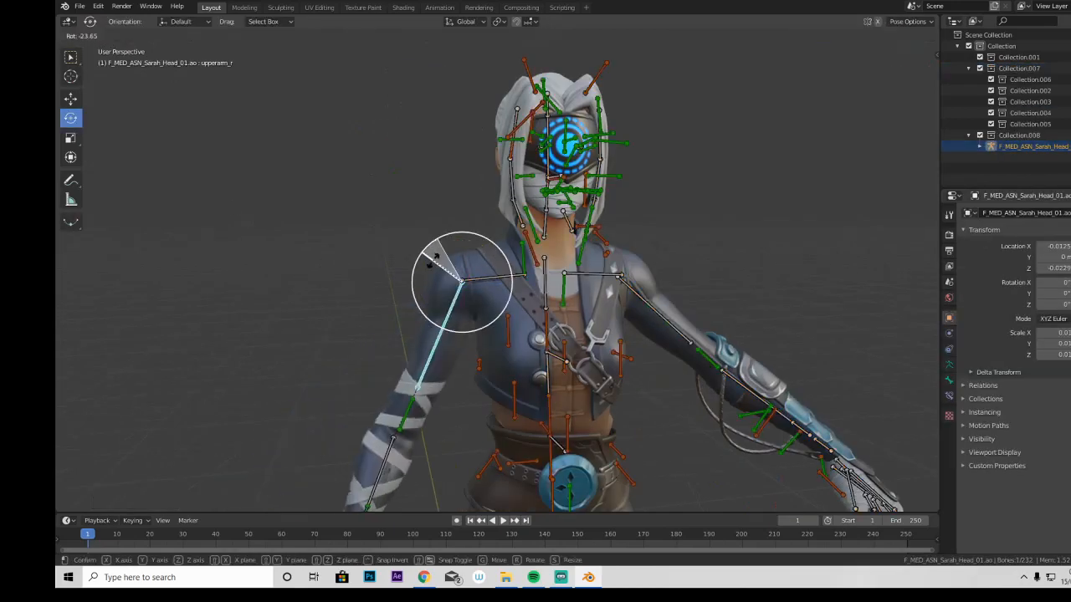
{"action": "middle_click_drag", "start_coordinate": [418, 334], "coordinate": [428, 331]}
{"action": "left_click", "coordinate": [409, 430]}
{"action": "left_click_drag", "start_coordinate": [418, 425], "coordinate": [408, 402]}
{"action": "left_click_drag", "start_coordinate": [399, 408], "coordinate": [459, 415]}
Step: Lower the left upper arm and bend the left forearm up so the hand is raised in front
{"action": "middle_click_drag", "start_coordinate": [577, 368], "coordinate": [510, 360]}
{"action": "left_click", "coordinate": [538, 322]}
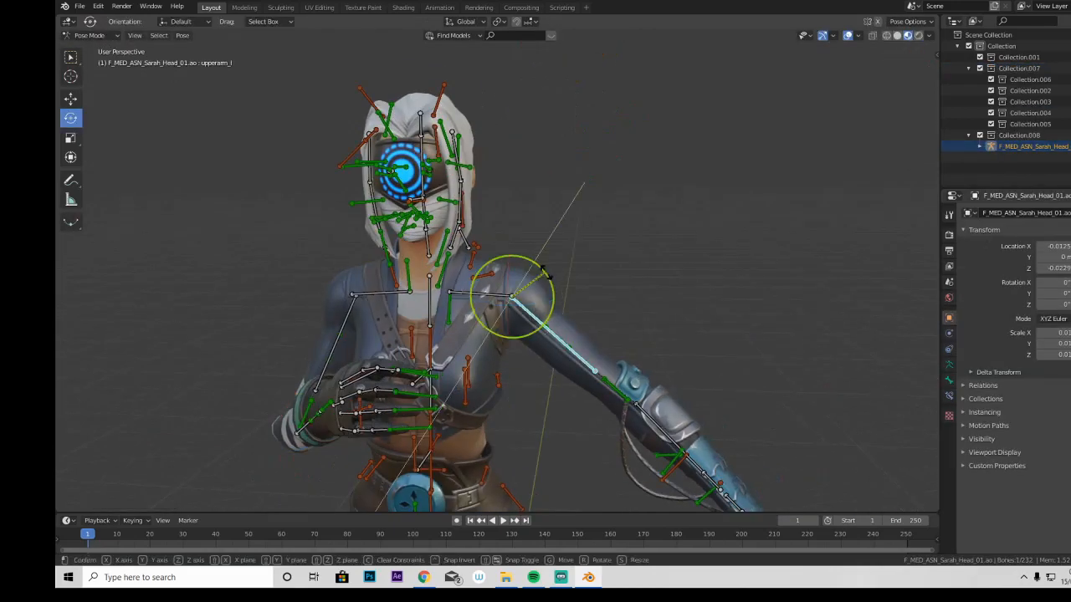
{"action": "left_click_drag", "start_coordinate": [542, 270], "coordinate": [559, 303]}
{"action": "middle_click_drag", "start_coordinate": [559, 334], "coordinate": [656, 343]}
{"action": "left_click", "coordinate": [716, 430]}
{"action": "left_click_drag", "start_coordinate": [721, 420], "coordinate": [686, 376]}
{"action": "left_click_drag", "start_coordinate": [688, 418], "coordinate": [703, 425]}
{"action": "left_click_drag", "start_coordinate": [707, 435], "coordinate": [714, 415]}
{"action": "middle_click_drag", "start_coordinate": [711, 435], "coordinate": [612, 456]}
{"action": "mouse_move", "coordinate": [609, 457]}
{"action": "left_mouse_down"}
{"action": "mouse_move", "coordinate": [596, 436]}
{"action": "mouse_move", "coordinate": [619, 439]}
{"action": "left_mouse_up"}
Step: Refine the arm pose by rotating individual bones around the shoulders and arms
{"action": "left_click", "coordinate": [550, 322]}
{"action": "left_click_drag", "start_coordinate": [552, 311], "coordinate": [572, 303]}
{"action": "middle_click_drag", "start_coordinate": [560, 317], "coordinate": [649, 322]}
{"action": "left_click", "coordinate": [552, 255]}
{"action": "left_click_drag", "start_coordinate": [571, 275], "coordinate": [544, 275]}
{"action": "left_click_drag", "start_coordinate": [547, 270], "coordinate": [564, 266]}
{"action": "middle_click_drag", "start_coordinate": [577, 326], "coordinate": [590, 287]}
{"action": "left_click", "coordinate": [599, 276]}
{"action": "left_click_drag", "start_coordinate": [615, 287], "coordinate": [613, 302]}
Step: Rotate further upper-body bones, including the upper spine, to refine the torso pose
{"action": "left_click", "coordinate": [598, 376]}
{"action": "left_click_drag", "start_coordinate": [599, 375], "coordinate": [590, 379]}
{"action": "middle_click_drag", "start_coordinate": [592, 375], "coordinate": [643, 356]}
{"action": "left_click", "coordinate": [644, 355]}
{"action": "left_click_drag", "start_coordinate": [660, 349], "coordinate": [656, 336]}
{"action": "middle_click_drag", "start_coordinate": [629, 342], "coordinate": [658, 333]}
{"action": "left_click", "coordinate": [657, 332]}
{"action": "left_click_drag", "start_coordinate": [673, 332], "coordinate": [676, 327]}
{"action": "middle_click_drag", "start_coordinate": [679, 322], "coordinate": [653, 289]}
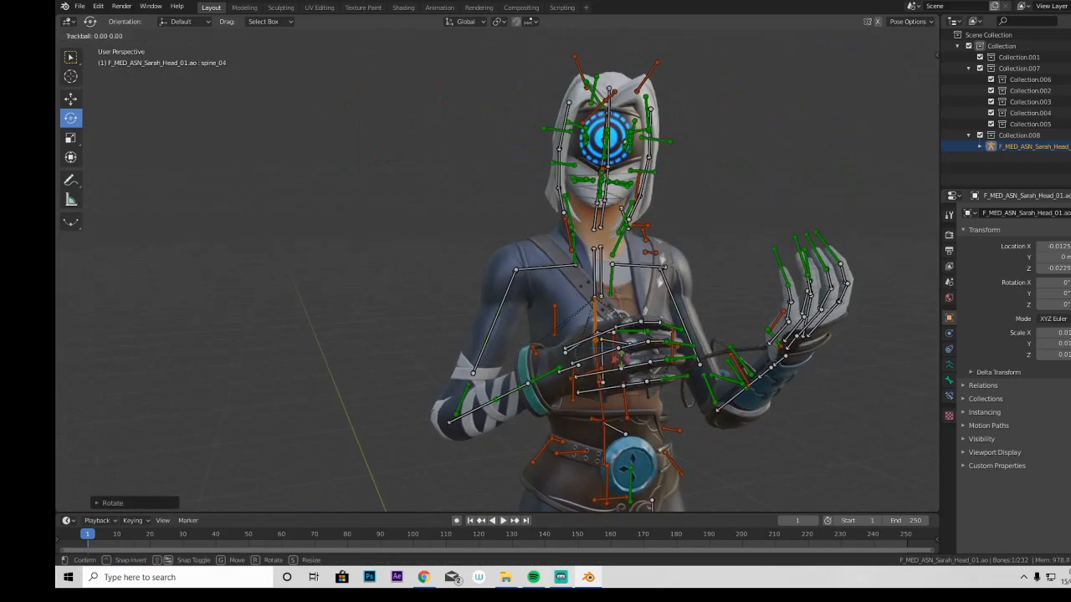
{"action": "left_click_drag", "start_coordinate": [621, 322], "coordinate": [611, 327]}
Step: Rotate the thigh bones to adjust the character's stance
{"action": "scroll", "coordinate": [449, 335], "scroll_direction": "down", "scroll_amount": 3}
{"action": "middle_click_drag", "start_coordinate": [450, 335], "coordinate": [447, 310]}
{"action": "left_click", "coordinate": [506, 431]}
{"action": "left_click_drag", "start_coordinate": [557, 368], "coordinate": [516, 369]}
{"action": "left_click", "coordinate": [577, 396]}
{"action": "middle_click_drag", "start_coordinate": [502, 297], "coordinate": [493, 332]}
{"action": "left_click", "coordinate": [492, 332]}
Step: Append a collection of weapon models from a file in the gfx work folder
{"action": "left_click", "coordinate": [79, 7]}
{"action": "left_click", "coordinate": [92, 128]}
{"action": "left_click", "coordinate": [757, 148]}
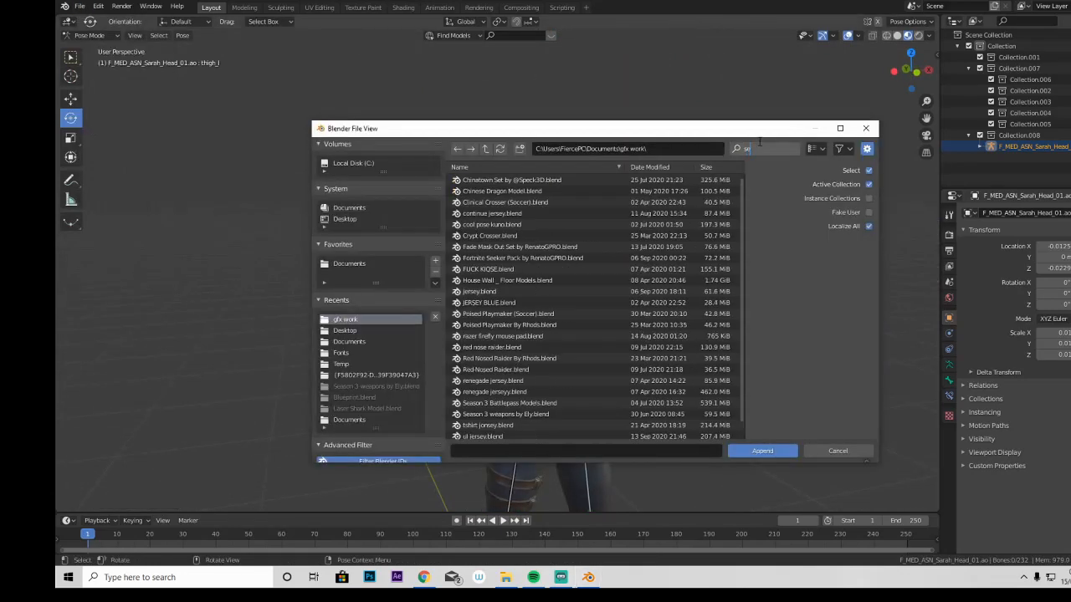
{"action": "type", "text": "gun"}
{"action": "key", "text": "Return"}
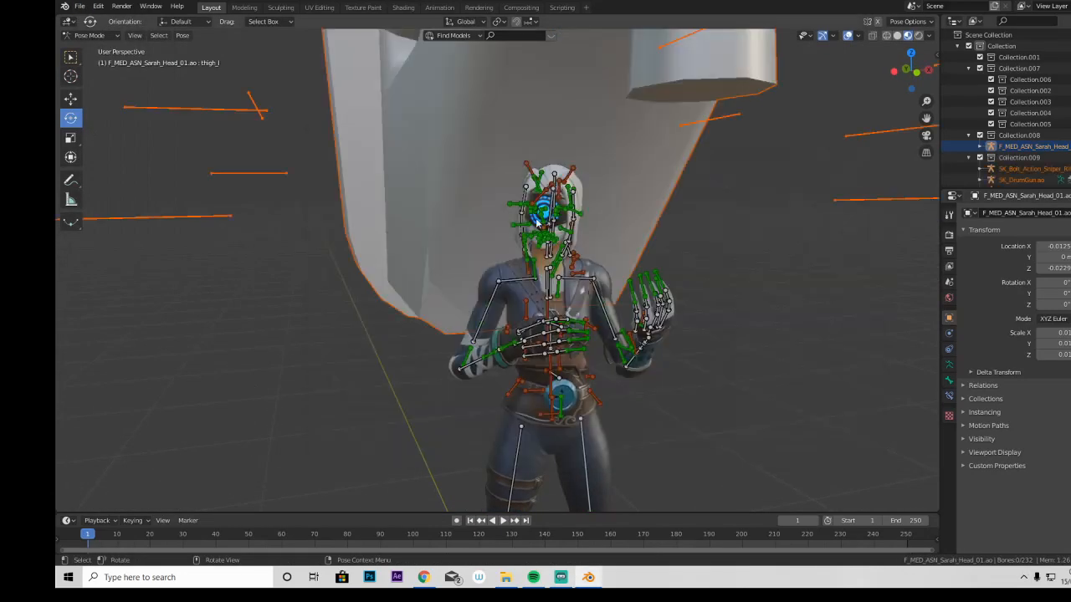
Step: Switch to Object Mode and delete the unneeded weapon models around the character
{"action": "scroll", "coordinate": [537, 223], "scroll_direction": "down", "scroll_amount": 10}
{"action": "middle_click_drag", "start_coordinate": [559, 270], "coordinate": [539, 326]}
{"action": "left_click", "coordinate": [71, 99]}
{"action": "left_click", "coordinate": [95, 36]}
{"action": "left_click", "coordinate": [99, 50]}
{"action": "left_click_drag", "start_coordinate": [246, 206], "coordinate": [363, 347]}
{"action": "key", "text": "Delete"}
{"action": "left_click_drag", "start_coordinate": [711, 230], "coordinate": [551, 357]}
{"action": "key", "text": "Delete"}
Step: Move the pneumatic shotgun toward the character and scale it to match the body
{"action": "left_click_drag", "start_coordinate": [552, 280], "coordinate": [452, 286]}
{"action": "key", "text": "s"}
{"action": "left_click", "coordinate": [468, 305]}
{"action": "left_click", "coordinate": [72, 98]}
{"action": "scroll", "coordinate": [502, 293], "scroll_direction": "up", "scroll_amount": 8}
{"action": "key", "text": "s"}
{"action": "left_click", "coordinate": [493, 401]}
Step: Place the shotgun in front of the character's chest and refine its scale
{"action": "scroll", "coordinate": [502, 335], "scroll_direction": "up", "scroll_amount": 5}
{"action": "middle_click_drag", "start_coordinate": [535, 318], "coordinate": [636, 326]}
{"action": "left_click_drag", "start_coordinate": [542, 402], "coordinate": [557, 311]}
{"action": "key", "text": "s"}
{"action": "left_click", "coordinate": [574, 309]}
{"action": "middle_click_drag", "start_coordinate": [577, 250], "coordinate": [670, 245]}
{"action": "key", "text": "s"}
Step: Rotate the shotgun about the vertical axis to align it with the character's hands
{"action": "left_click", "coordinate": [71, 118]}
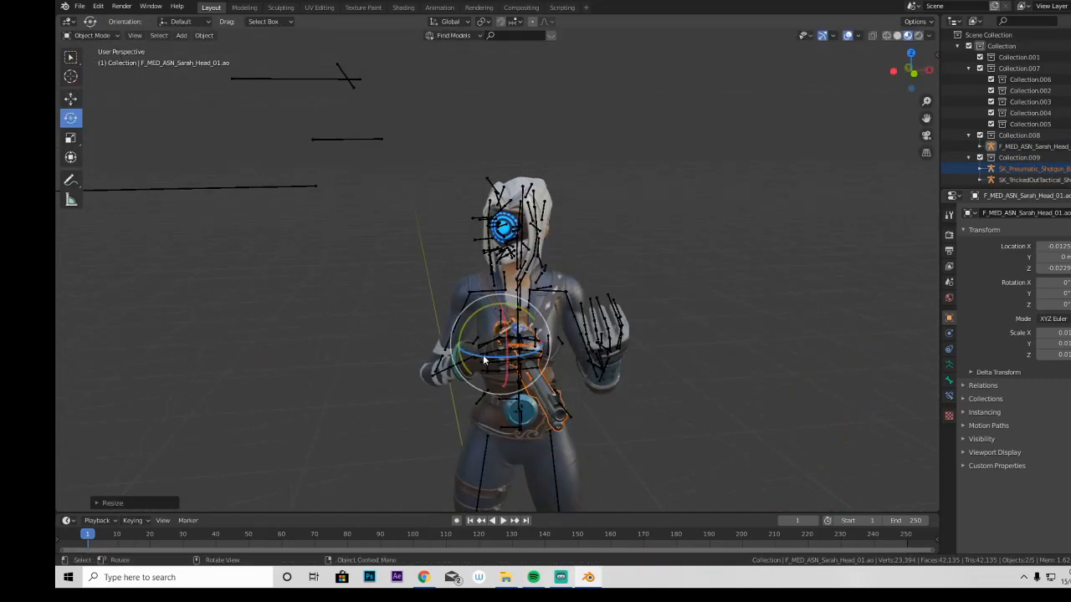
{"action": "left_click_drag", "start_coordinate": [485, 361], "coordinate": [541, 355]}
{"action": "scroll", "coordinate": [501, 335], "scroll_direction": "up", "scroll_amount": 4}
{"action": "middle_click_drag", "start_coordinate": [535, 335], "coordinate": [635, 343]}
Step: Move the pneumatic shotgun up to the character's hands and rescale it to suit the body
{"action": "left_click", "coordinate": [71, 98]}
{"action": "left_click_drag", "start_coordinate": [603, 383], "coordinate": [694, 393]}
{"action": "key", "text": "s"}
{"action": "left_click", "coordinate": [763, 281]}
{"action": "middle_click_drag", "start_coordinate": [719, 309], "coordinate": [536, 318]}
{"action": "left_click_drag", "start_coordinate": [276, 393], "coordinate": [243, 401]}
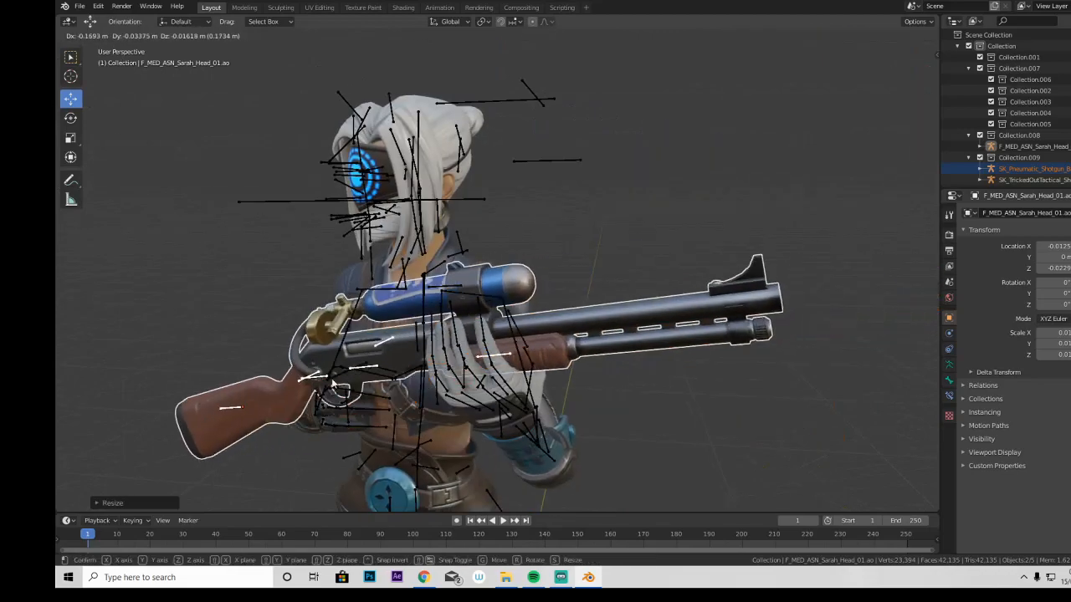
Step: Tilt the shotgun slightly, refine its scale and shift it into line with the character's hands
{"action": "middle_click_drag", "start_coordinate": [401, 351], "coordinate": [535, 360]}
{"action": "left_click", "coordinate": [71, 118]}
{"action": "left_click_drag", "start_coordinate": [418, 398], "coordinate": [396, 393]}
{"action": "key", "text": "s"}
{"action": "left_click", "coordinate": [500, 349]}
{"action": "middle_click_drag", "start_coordinate": [500, 349], "coordinate": [602, 352]}
{"action": "left_click", "coordinate": [71, 99]}
{"action": "left_click_drag", "start_coordinate": [455, 324], "coordinate": [477, 331]}
Step: Put the character's armature in Pose Mode and rotate an arm bone toward the shotgun
{"action": "mouse_move", "coordinate": [585, 351]}
{"action": "middle_mouse_down"}
{"action": "mouse_move", "coordinate": [519, 352]}
{"action": "mouse_move", "coordinate": [593, 368]}
{"action": "middle_mouse_up"}
{"action": "left_click", "coordinate": [592, 370]}
{"action": "left_click", "coordinate": [92, 35]}
{"action": "left_click", "coordinate": [91, 74]}
{"action": "left_click", "coordinate": [481, 365]}
{"action": "left_click", "coordinate": [72, 118]}
{"action": "left_click_drag", "start_coordinate": [532, 292], "coordinate": [526, 286]}
{"action": "left_click_drag", "start_coordinate": [512, 327], "coordinate": [462, 368]}
Step: Rotate the arm and hand bones to bring the trigger hand onto the shotgun's grip
{"action": "scroll", "coordinate": [488, 401], "scroll_direction": "down", "scroll_amount": 2}
{"action": "left_click", "coordinate": [465, 377]}
{"action": "left_click", "coordinate": [488, 311]}
{"action": "left_click_drag", "start_coordinate": [504, 287], "coordinate": [512, 286]}
{"action": "left_click_drag", "start_coordinate": [502, 293], "coordinate": [501, 296]}
{"action": "scroll", "coordinate": [456, 376], "scroll_direction": "up", "scroll_amount": 3}
{"action": "left_click", "coordinate": [417, 429]}
{"action": "mouse_move", "coordinate": [418, 452]}
{"action": "left_mouse_down"}
{"action": "mouse_move", "coordinate": [413, 483]}
{"action": "mouse_move", "coordinate": [406, 452]}
{"action": "left_mouse_up"}
{"action": "middle_click_drag", "start_coordinate": [543, 336], "coordinate": [473, 312]}
{"action": "left_click_drag", "start_coordinate": [327, 404], "coordinate": [341, 407]}
{"action": "left_click_drag", "start_coordinate": [303, 411], "coordinate": [299, 400]}
Step: Rotate the arm bones further so the pose follows the shotgun's position
{"action": "scroll", "coordinate": [480, 320], "scroll_direction": "up", "scroll_amount": 2}
{"action": "left_click", "coordinate": [519, 271]}
{"action": "left_click_drag", "start_coordinate": [541, 275], "coordinate": [522, 327]}
{"action": "middle_click_drag", "start_coordinate": [521, 327], "coordinate": [501, 338]}
{"action": "mouse_move", "coordinate": [535, 270]}
{"action": "left_mouse_down"}
{"action": "mouse_move", "coordinate": [491, 268]}
{"action": "mouse_move", "coordinate": [540, 264]}
{"action": "left_mouse_up"}
{"action": "left_click", "coordinate": [576, 257]}
{"action": "left_click_drag", "start_coordinate": [576, 258], "coordinate": [620, 238]}
{"action": "left_click", "coordinate": [624, 244]}
{"action": "middle_click_drag", "start_coordinate": [621, 238], "coordinate": [587, 172]}
{"action": "left_click", "coordinate": [585, 186]}
{"action": "left_click_drag", "start_coordinate": [584, 192], "coordinate": [591, 310]}
{"action": "left_click", "coordinate": [579, 241]}
{"action": "left_click", "coordinate": [588, 279]}
Step: Rotate the left upper arm and forearm bones to bring the supporting hand toward the shotgun's fore-end
{"action": "middle_click_drag", "start_coordinate": [591, 310], "coordinate": [340, 287]}
{"action": "left_click", "coordinate": [342, 316]}
{"action": "left_click_drag", "start_coordinate": [342, 316], "coordinate": [337, 341]}
{"action": "left_click", "coordinate": [373, 471]}
{"action": "left_click_drag", "start_coordinate": [375, 475], "coordinate": [376, 456]}
{"action": "left_click", "coordinate": [349, 360]}
{"action": "left_click_drag", "start_coordinate": [333, 338], "coordinate": [343, 345]}
{"action": "left_click", "coordinate": [367, 494]}
{"action": "left_click_drag", "start_coordinate": [366, 494], "coordinate": [371, 485]}
{"action": "left_click", "coordinate": [349, 322]}
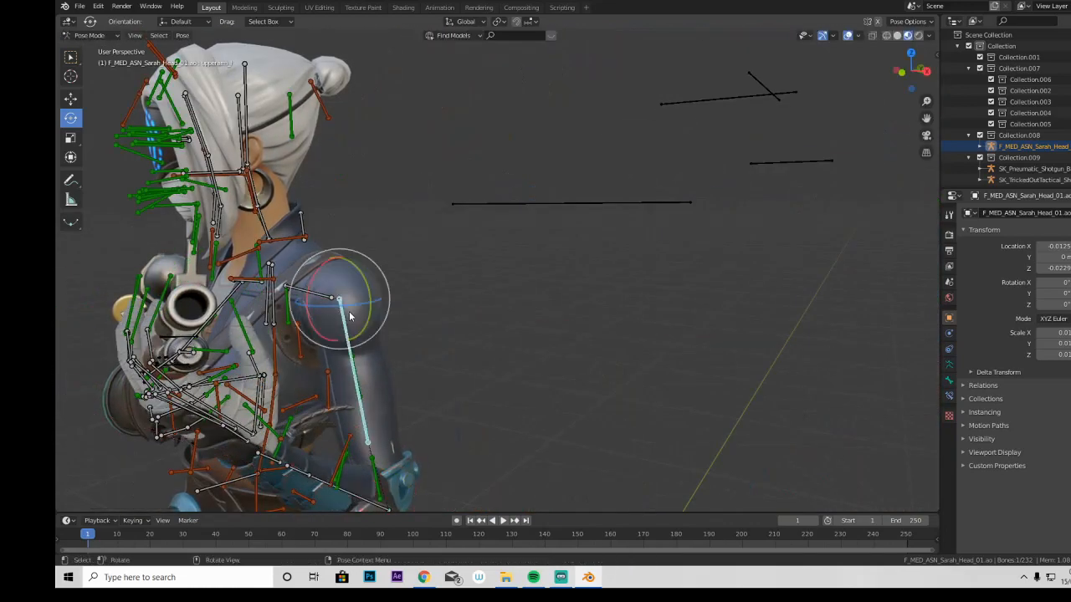
Step: Fine-tune the left upper arm and forearm rotation beside the shotgun
{"action": "left_click_drag", "start_coordinate": [348, 315], "coordinate": [355, 321]}
{"action": "scroll", "coordinate": [368, 318], "scroll_direction": "down", "scroll_amount": 4}
{"action": "scroll", "coordinate": [368, 335], "scroll_direction": "up", "scroll_amount": 4}
{"action": "left_click", "coordinate": [361, 492]}
{"action": "left_click_drag", "start_coordinate": [361, 492], "coordinate": [370, 487]}
{"action": "middle_click_drag", "start_coordinate": [370, 487], "coordinate": [623, 481]}
{"action": "left_click_drag", "start_coordinate": [629, 483], "coordinate": [614, 470]}
Step: Adjust the supporting arm and hand bones from several angles so the hand wraps around the shotgun's fore-end
{"action": "scroll", "coordinate": [615, 456], "scroll_direction": "up", "scroll_amount": 3}
{"action": "middle_click_drag", "start_coordinate": [615, 456], "coordinate": [586, 363]}
{"action": "left_click", "coordinate": [587, 356]}
{"action": "left_click_drag", "start_coordinate": [590, 349], "coordinate": [639, 321]}
{"action": "middle_click_drag", "start_coordinate": [632, 326], "coordinate": [448, 401]}
{"action": "left_click", "coordinate": [445, 412]}
{"action": "left_click_drag", "start_coordinate": [434, 422], "coordinate": [426, 447]}
{"action": "middle_click_drag", "start_coordinate": [426, 446], "coordinate": [508, 435]}
{"action": "left_click", "coordinate": [562, 422]}
{"action": "left_click_drag", "start_coordinate": [567, 427], "coordinate": [599, 383]}
{"action": "middle_click_drag", "start_coordinate": [599, 383], "coordinate": [694, 380]}
{"action": "left_click_drag", "start_coordinate": [700, 398], "coordinate": [712, 441]}
Step: Make final rotations to the arm and hand bones so both hands hold the shotgun
{"action": "middle_click_drag", "start_coordinate": [712, 442], "coordinate": [635, 423]}
{"action": "left_click", "coordinate": [559, 381]}
{"action": "left_click_drag", "start_coordinate": [598, 378], "coordinate": [609, 390]}
{"action": "left_click_drag", "start_coordinate": [553, 400], "coordinate": [483, 433]}
{"action": "left_click", "coordinate": [509, 400]}
{"action": "middle_click_drag", "start_coordinate": [483, 433], "coordinate": [676, 167]}
{"action": "left_click_drag", "start_coordinate": [837, 332], "coordinate": [822, 294]}
Step: Select the neck bone, return the armature to Object Mode and inspect the finished shotgun pose
{"action": "left_click", "coordinate": [468, 194]}
{"action": "scroll", "coordinate": [470, 199], "scroll_direction": "down", "scroll_amount": 2}
{"action": "middle_click_drag", "start_coordinate": [470, 201], "coordinate": [604, 231]}
{"action": "scroll", "coordinate": [604, 232], "scroll_direction": "up", "scroll_amount": 2}
{"action": "scroll", "coordinate": [602, 256], "scroll_direction": "down", "scroll_amount": 3}
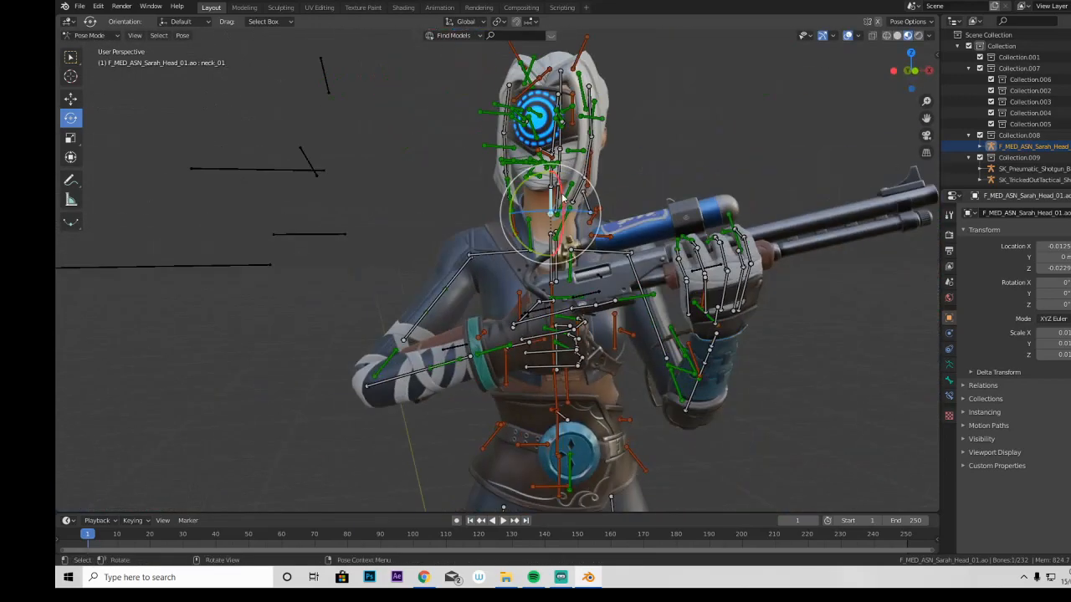
{"action": "key", "text": "ctrl+Tab"}
{"action": "scroll", "coordinate": [698, 214], "scroll_direction": "down", "scroll_amount": 3}
{"action": "scroll", "coordinate": [689, 234], "scroll_direction": "up", "scroll_amount": 3}
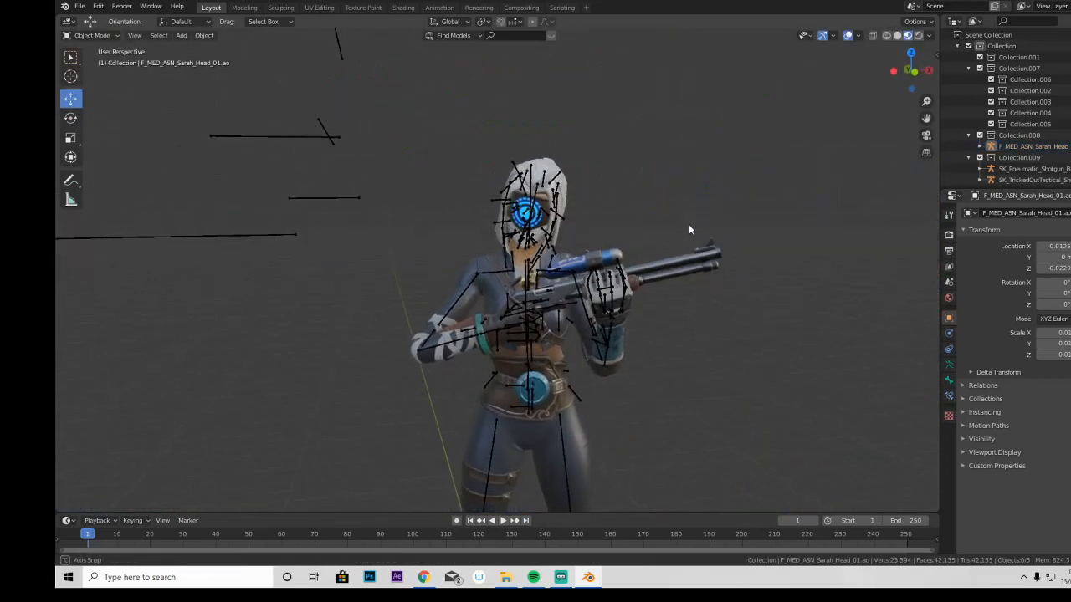
{"action": "middle_click_drag", "start_coordinate": [690, 221], "coordinate": [692, 228]}
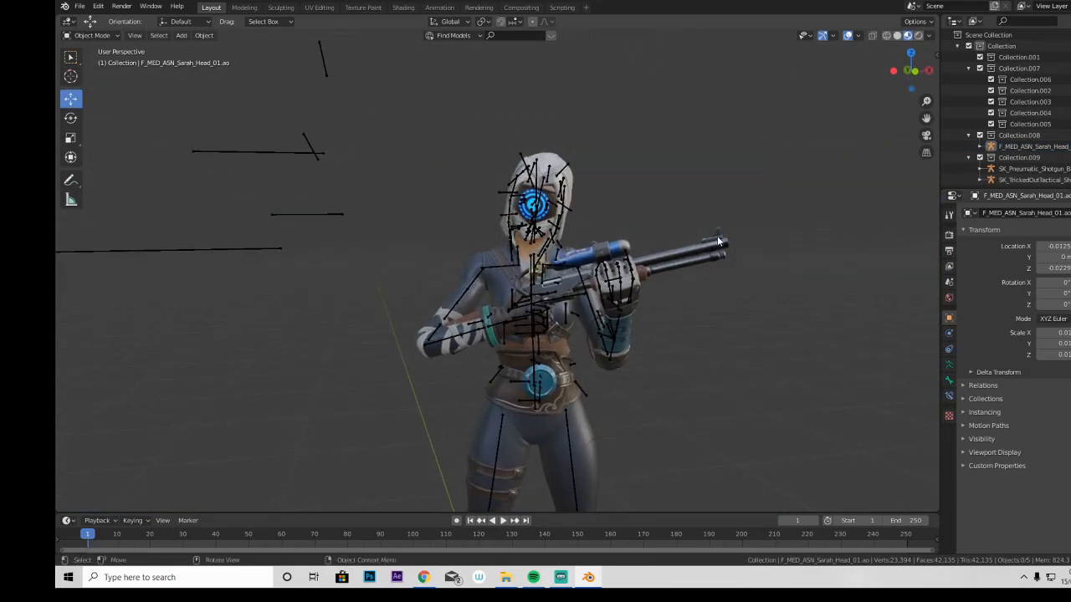
{"action": "scroll", "coordinate": [659, 261], "scroll_direction": "up", "scroll_amount": 2}
{"action": "scroll", "coordinate": [661, 263], "scroll_direction": "up", "scroll_amount": 2}
{"action": "scroll", "coordinate": [661, 262], "scroll_direction": "down", "scroll_amount": 2}
{"action": "scroll", "coordinate": [679, 191], "scroll_direction": "down", "scroll_amount": 2}
Step: Try lighting the character with an area light raised above its head, and delete the light
{"action": "left_click", "coordinate": [181, 35]}
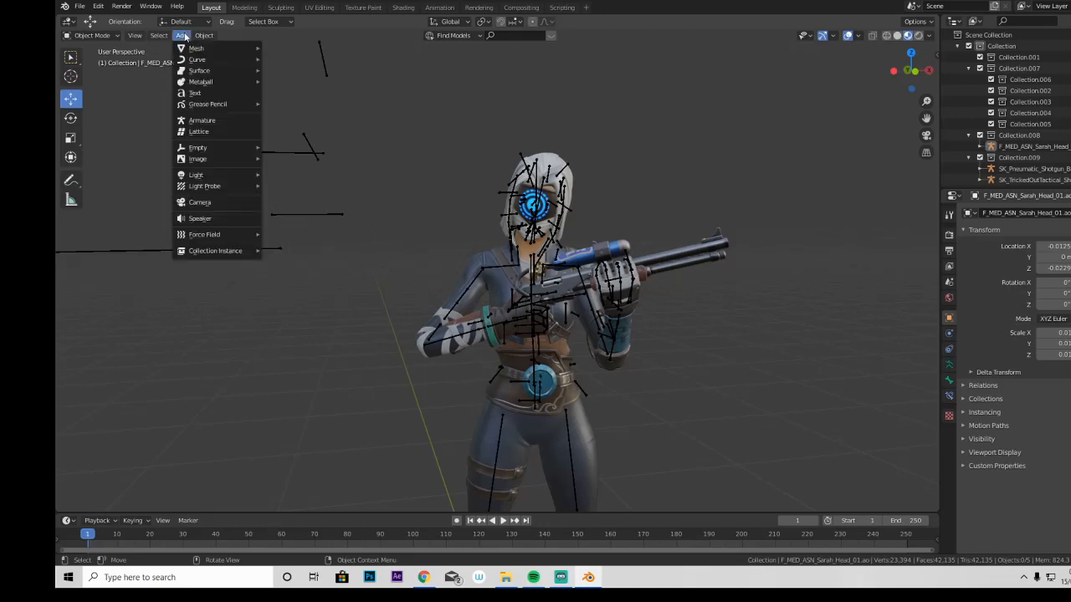
{"action": "mouse_move", "coordinate": [208, 178]}
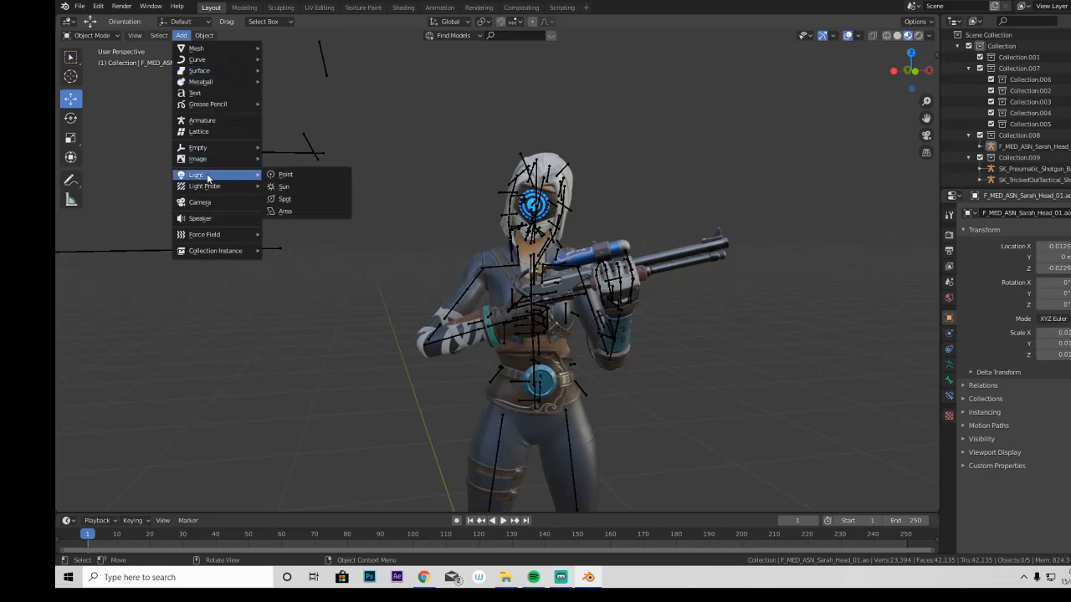
{"action": "left_click", "coordinate": [285, 211]}
{"action": "scroll", "coordinate": [425, 347], "scroll_direction": "down", "scroll_amount": 5}
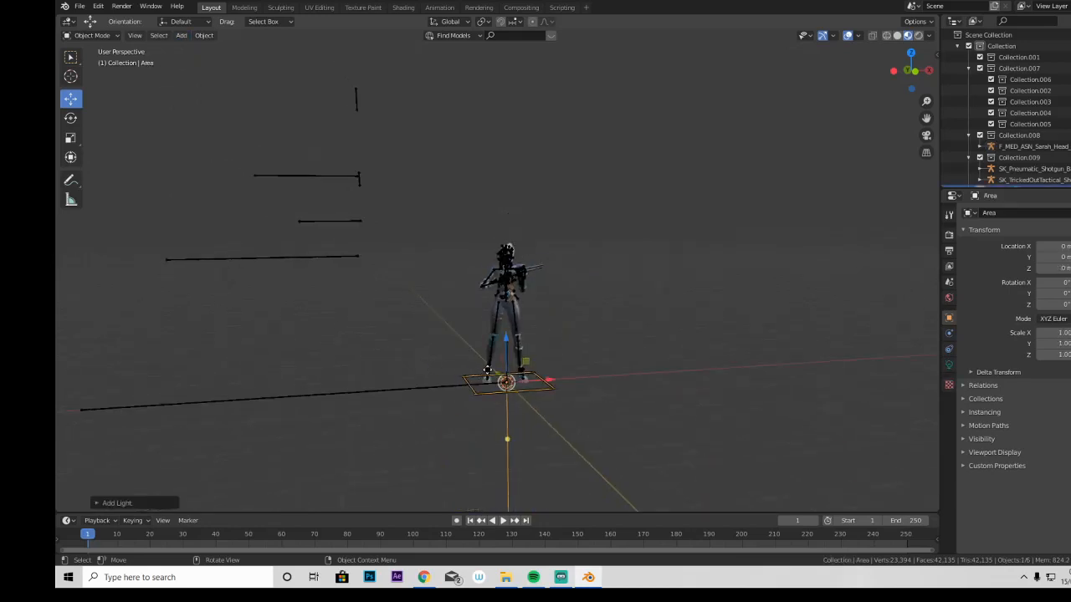
{"action": "left_click_drag", "start_coordinate": [505, 339], "coordinate": [520, 223]}
{"action": "middle_click_drag", "start_coordinate": [521, 223], "coordinate": [537, 292]}
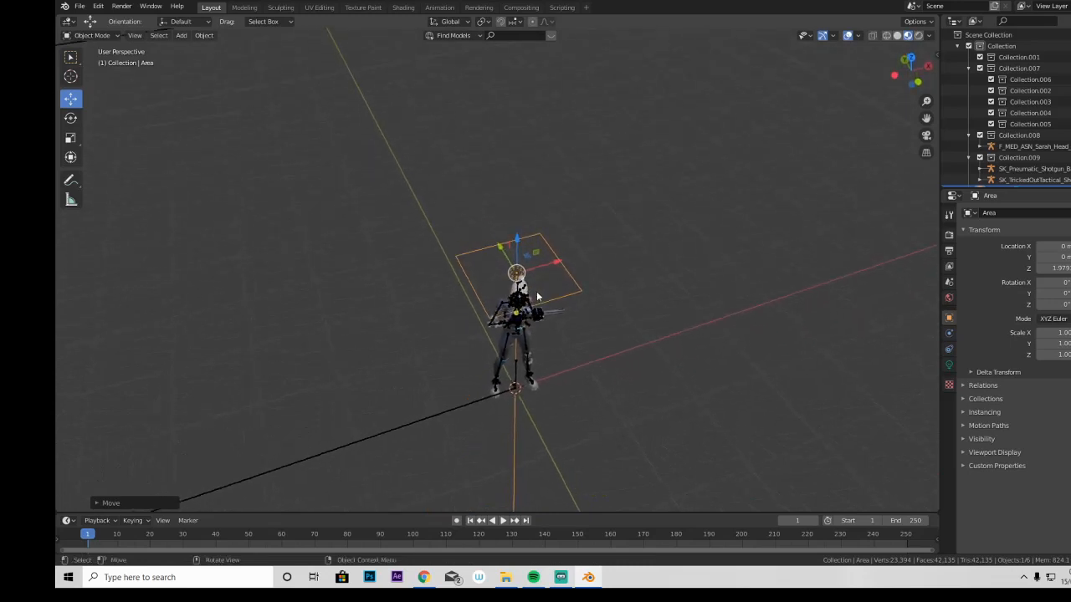
{"action": "middle_click_drag", "start_coordinate": [546, 335], "coordinate": [545, 214]}
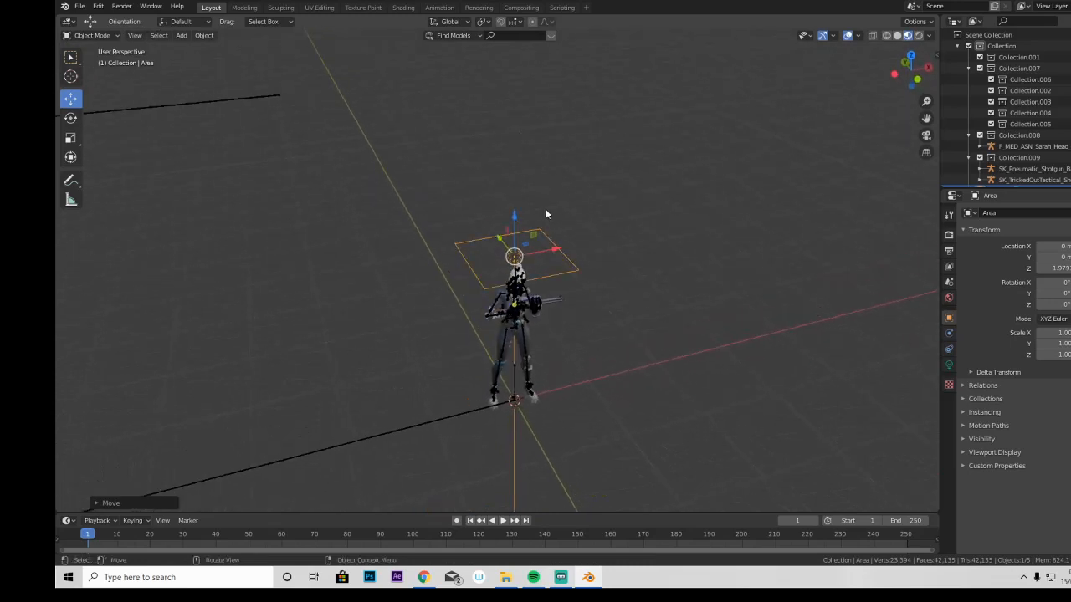
{"action": "key", "text": "Delete"}
Step: Show the World shader nodes in the Shading workspace and delete the Background node
{"action": "scroll", "coordinate": [375, 189], "scroll_direction": "up", "scroll_amount": 5}
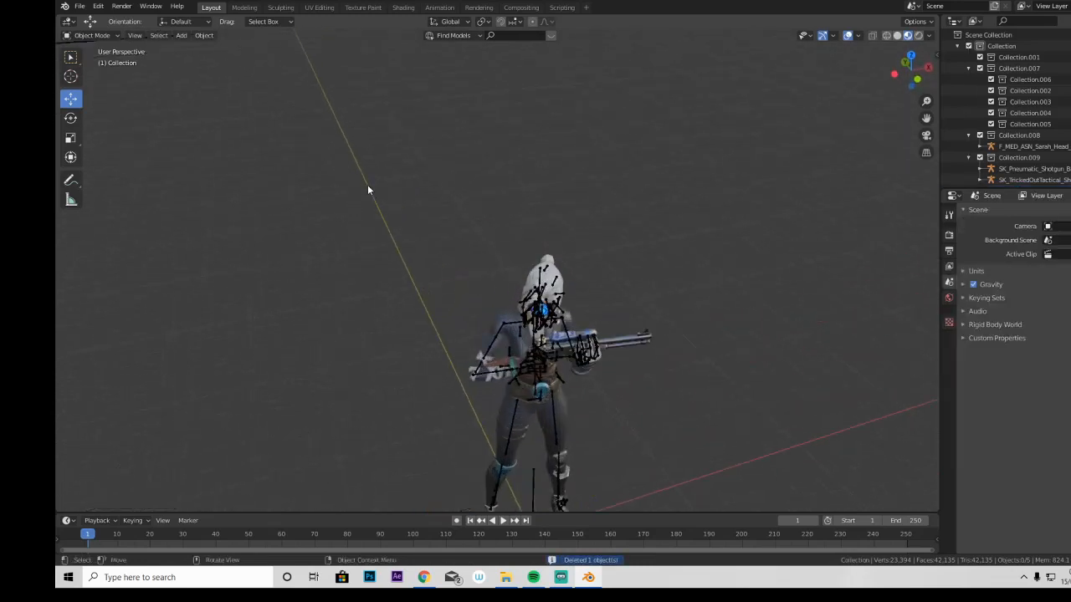
{"action": "middle_click_drag", "start_coordinate": [367, 184], "coordinate": [355, 159]}
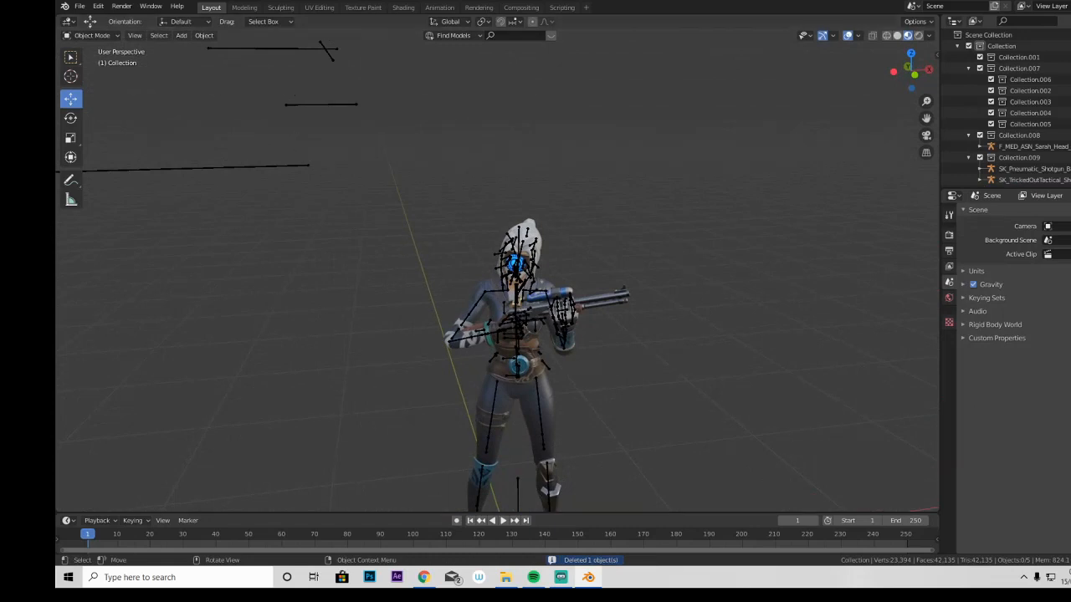
{"action": "left_click", "coordinate": [399, 8]}
{"action": "mouse_move", "coordinate": [410, 100]}
{"action": "middle_mouse_down"}
{"action": "mouse_move", "coordinate": [449, 240]}
{"action": "mouse_move", "coordinate": [543, 219]}
{"action": "mouse_move", "coordinate": [547, 205]}
{"action": "middle_mouse_up"}
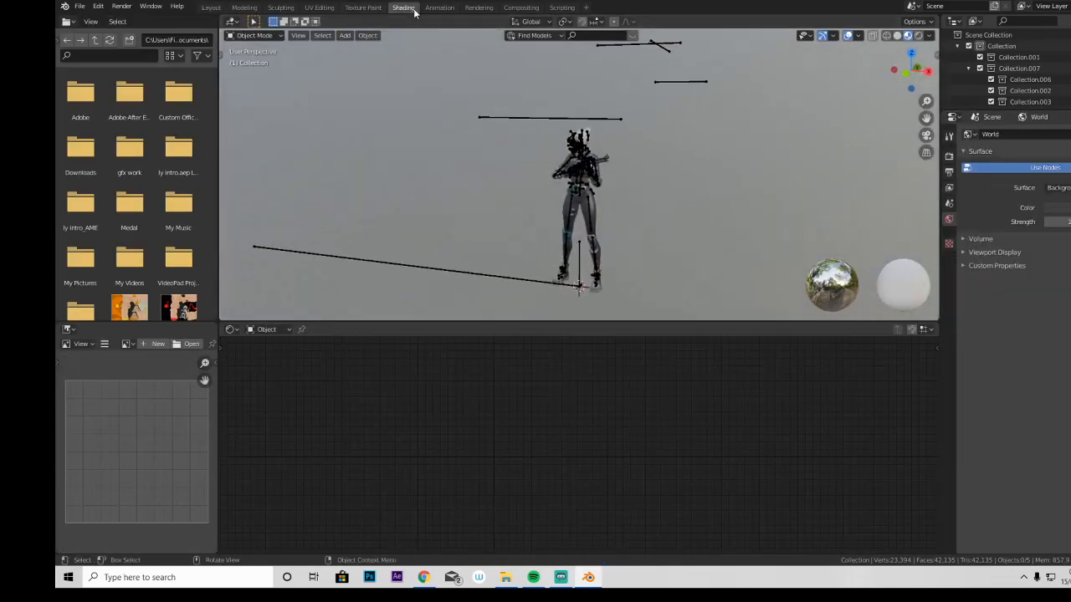
{"action": "left_click", "coordinate": [268, 357]}
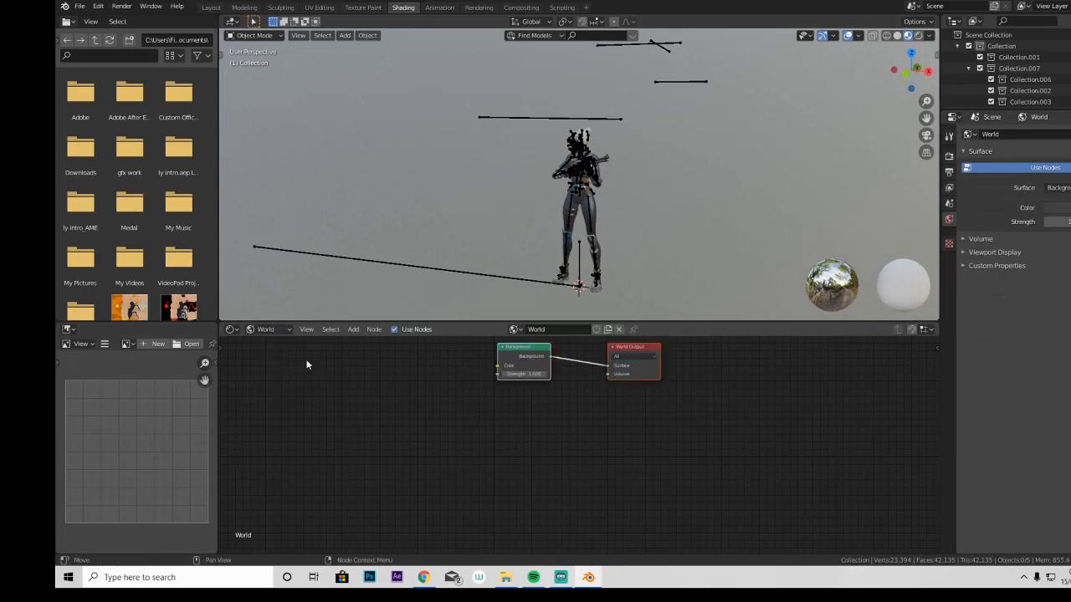
{"action": "left_click_drag", "start_coordinate": [530, 423], "coordinate": [520, 408]}
{"action": "key", "text": "x"}
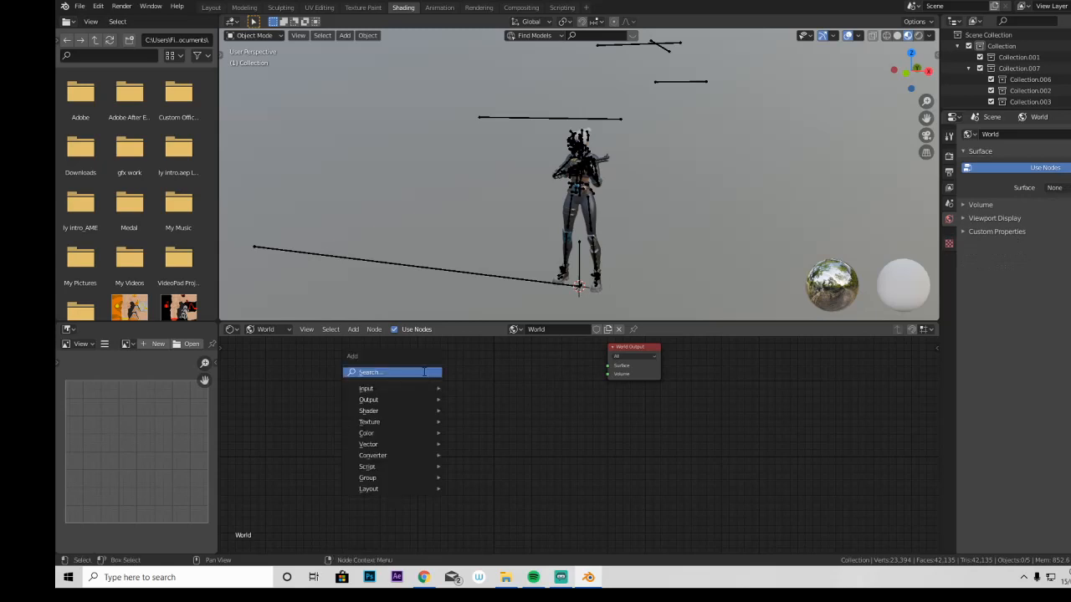
Step: Add an Environment Texture node and connect its Color output to the World Output's Surface input
{"action": "left_click", "coordinate": [424, 372]}
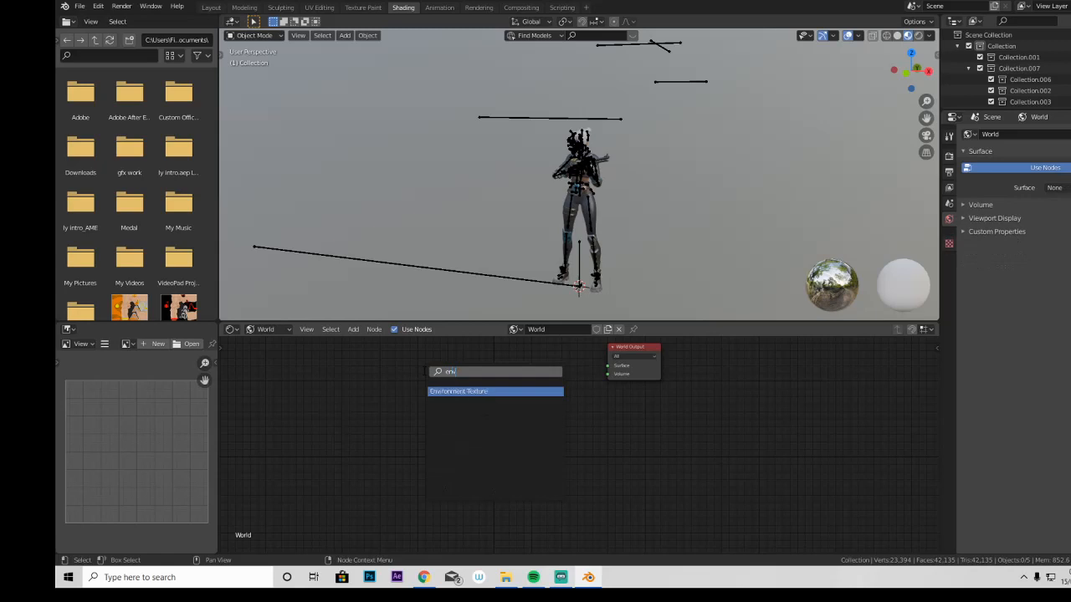
{"action": "left_click", "coordinate": [470, 358]}
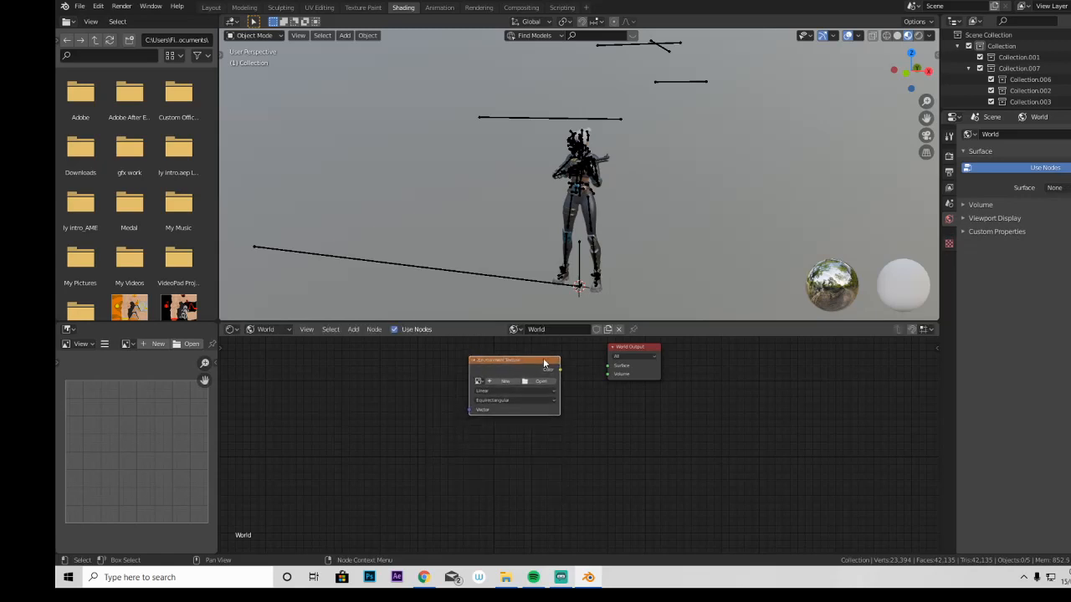
{"action": "left_click_drag", "start_coordinate": [561, 370], "coordinate": [608, 368]}
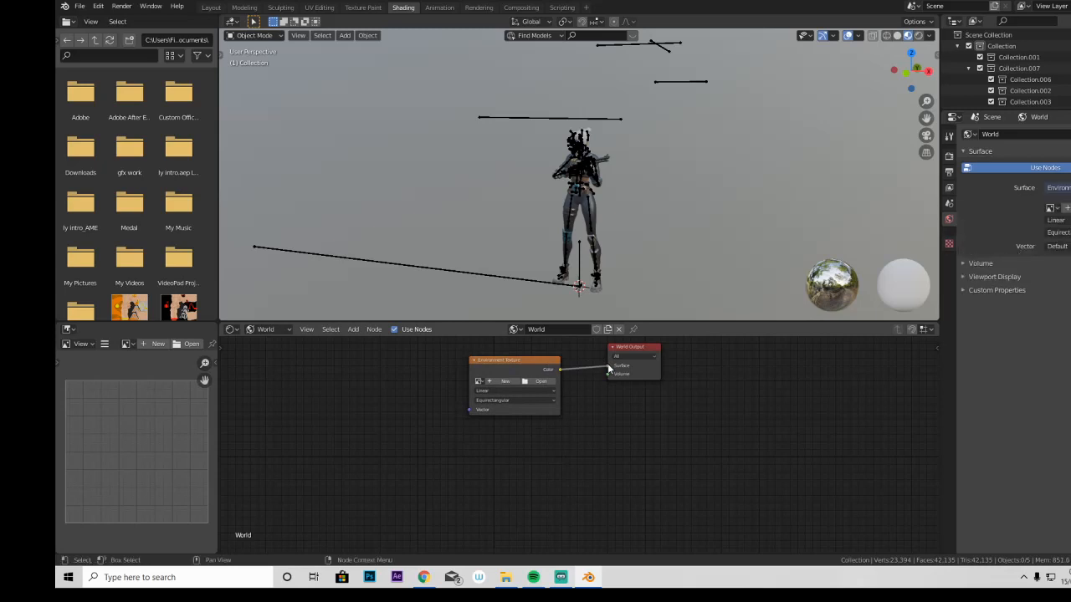
Step: Load "Approaching Storm 4K.hdr" from the gfx work folder into the Environment Texture node
{"action": "left_click", "coordinate": [538, 380]}
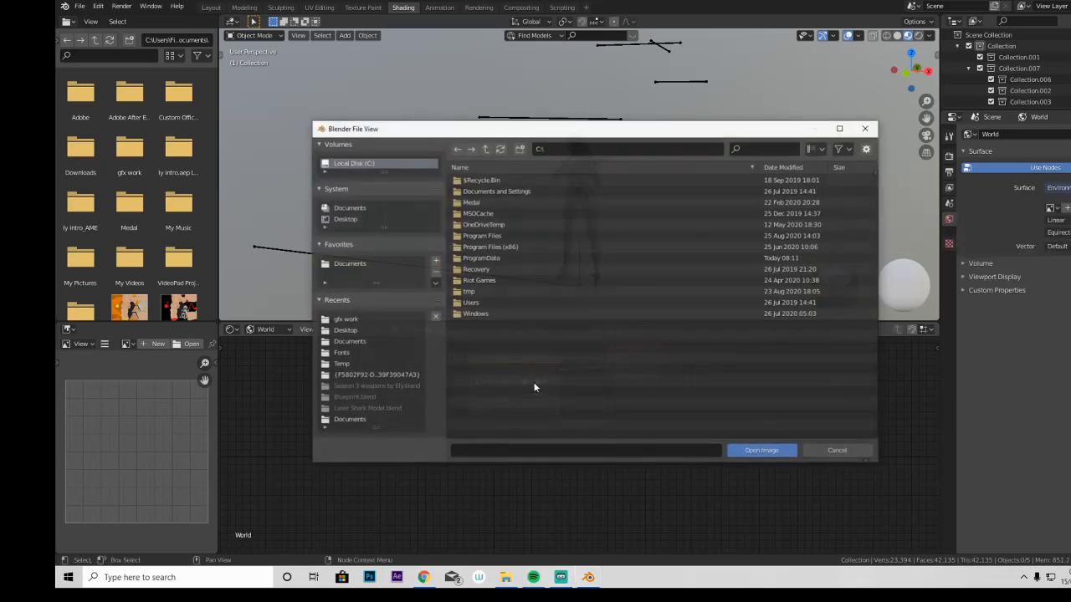
{"action": "left_click", "coordinate": [363, 325]}
{"action": "left_click", "coordinate": [736, 151]}
{"action": "type", "text": "ap"}
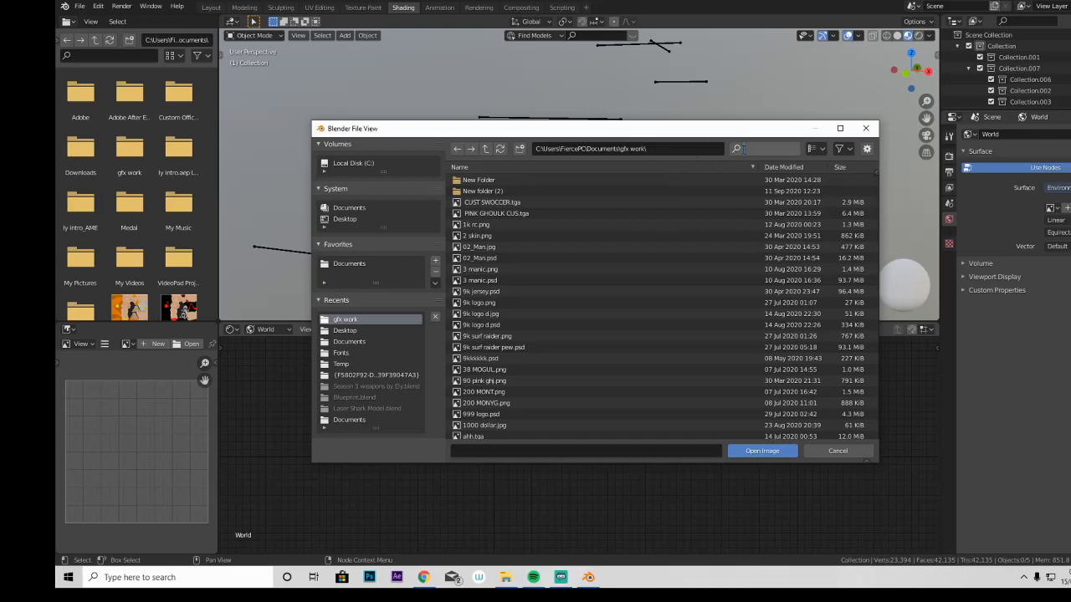
{"action": "type", "text": "p"}
{"action": "left_click", "coordinate": [651, 180]}
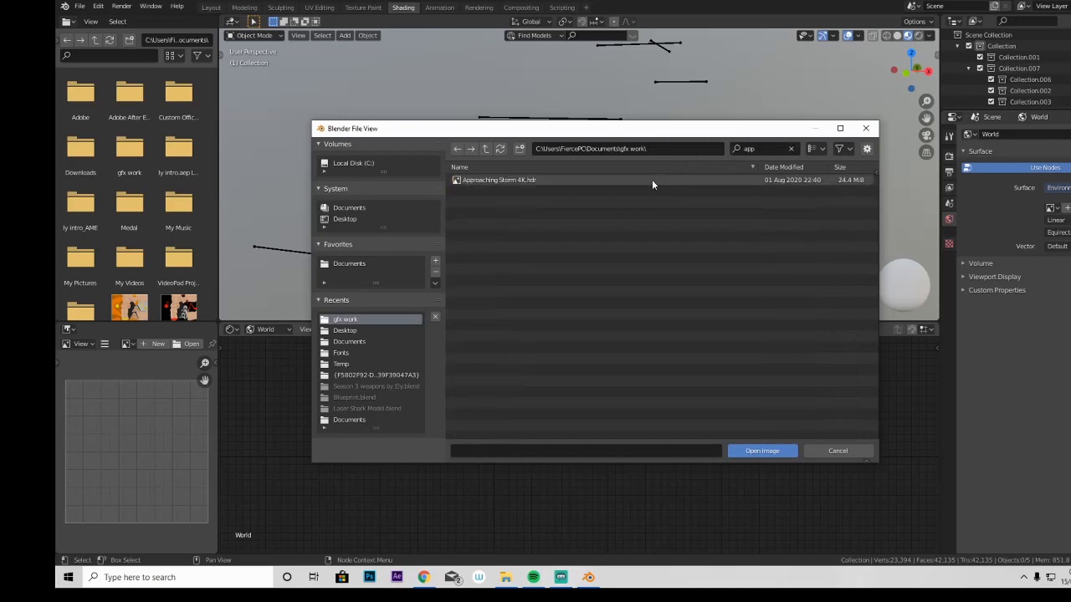
{"action": "double_click", "coordinate": [652, 181]}
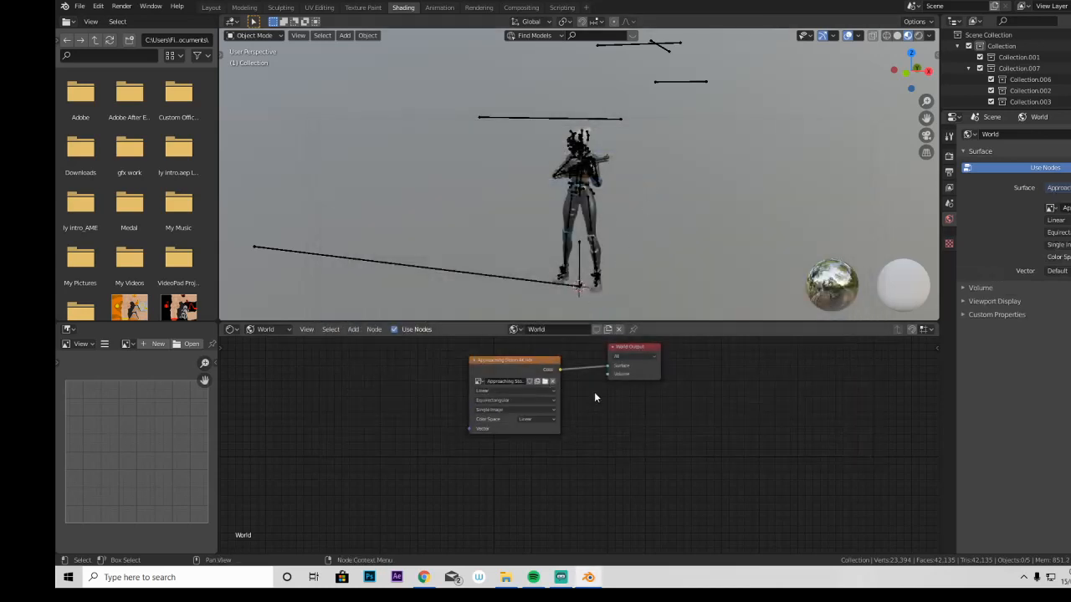
Step: Return to the Layout workspace and add a plane mesh at the character's feet
{"action": "scroll", "coordinate": [608, 251], "scroll_direction": "up", "scroll_amount": 3}
{"action": "scroll", "coordinate": [608, 251], "scroll_direction": "down", "scroll_amount": 2}
{"action": "middle_click_drag", "start_coordinate": [608, 251], "coordinate": [628, 230]}
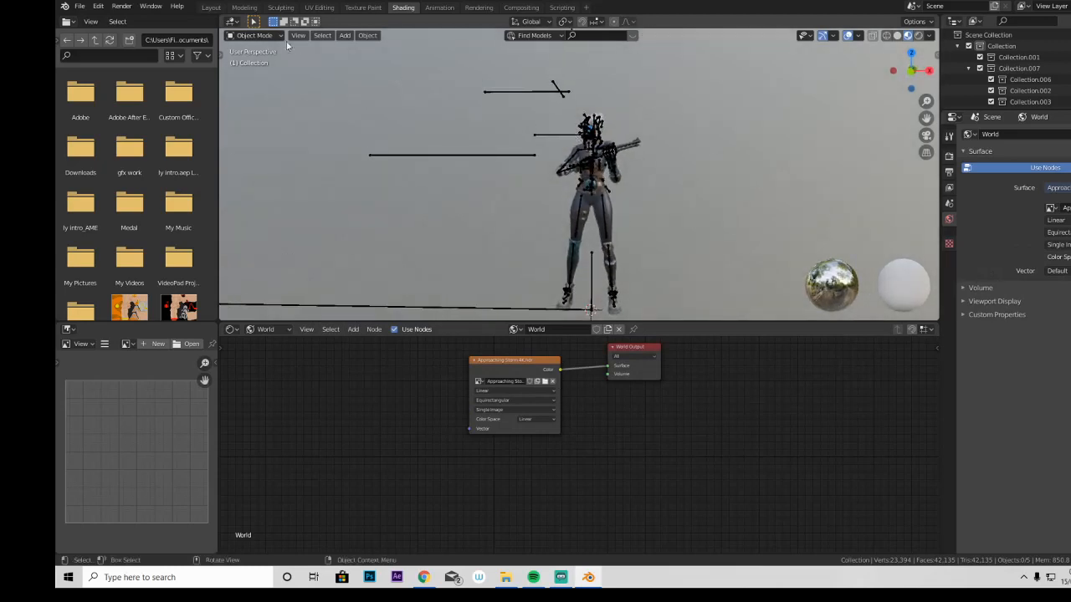
{"action": "left_click", "coordinate": [211, 9]}
{"action": "middle_click_drag", "start_coordinate": [317, 36], "coordinate": [231, 73]}
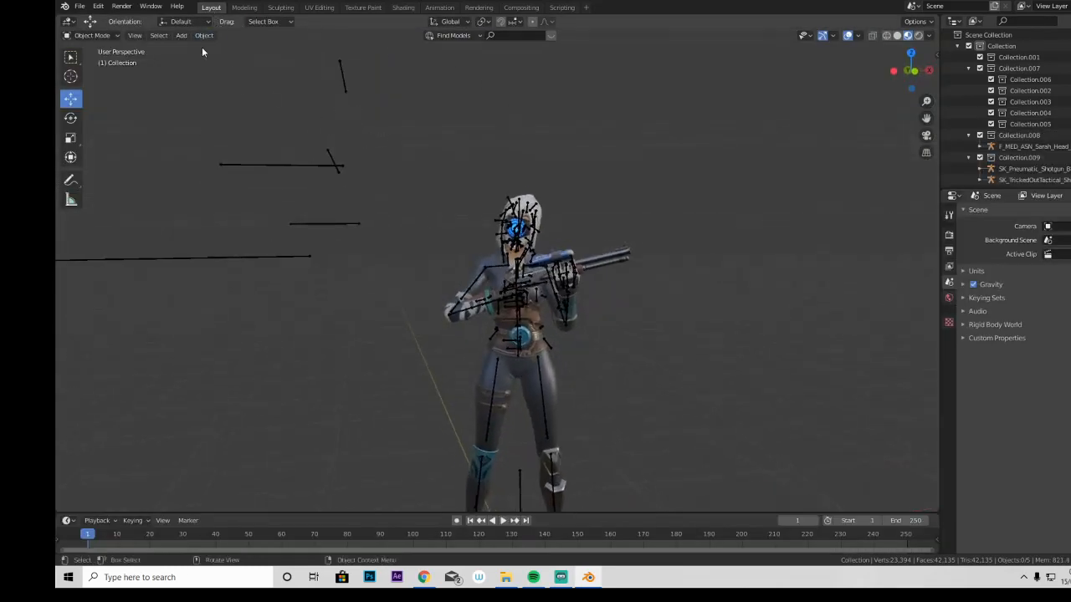
{"action": "left_click", "coordinate": [182, 36]}
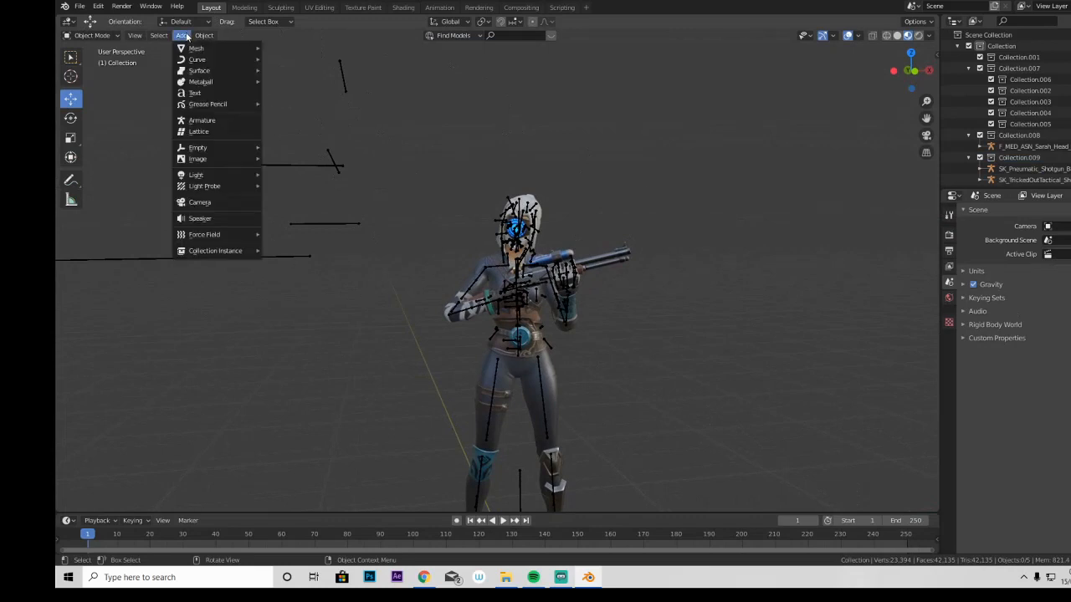
{"action": "mouse_move", "coordinate": [196, 49]}
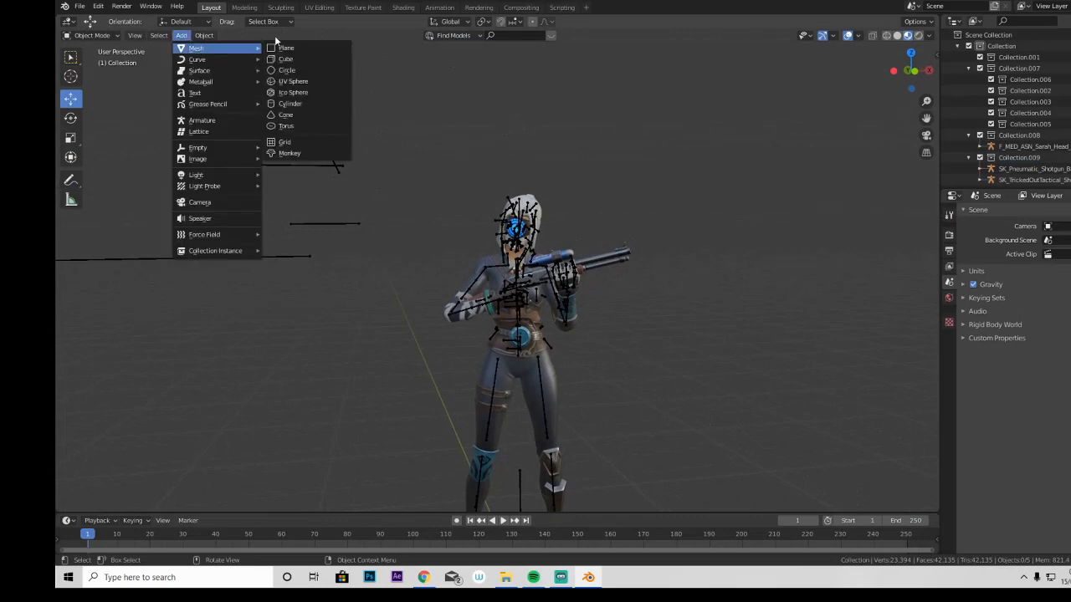
{"action": "left_click", "coordinate": [283, 48]}
{"action": "scroll", "coordinate": [455, 284], "scroll_direction": "down", "scroll_amount": 3}
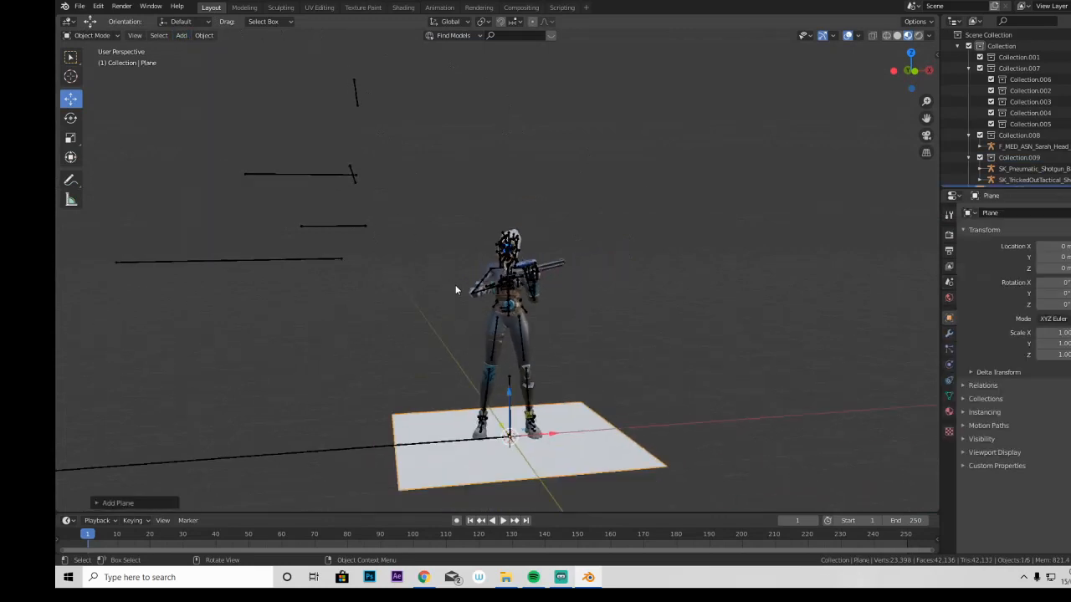
Step: Scale the plane down to a narrow strip beneath the character's feet and return to the Move tool
{"action": "left_click", "coordinate": [71, 138]}
{"action": "left_click_drag", "start_coordinate": [551, 441], "coordinate": [509, 430]}
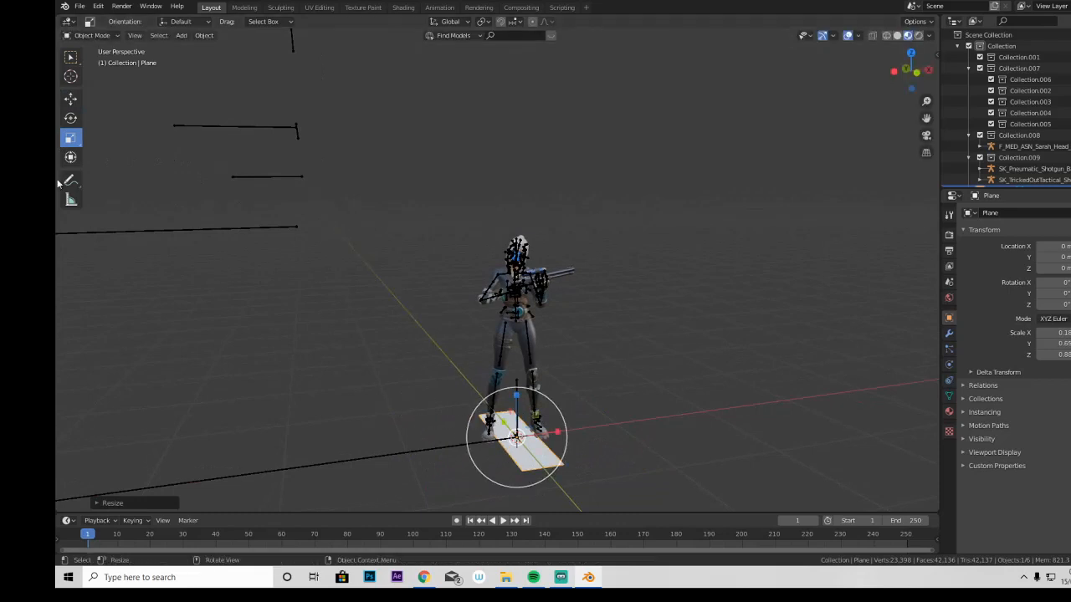
{"action": "left_click", "coordinate": [70, 99]}
{"action": "scroll", "coordinate": [515, 407], "scroll_direction": "up", "scroll_amount": 2}
{"action": "middle_click_drag", "start_coordinate": [515, 407], "coordinate": [504, 367]}
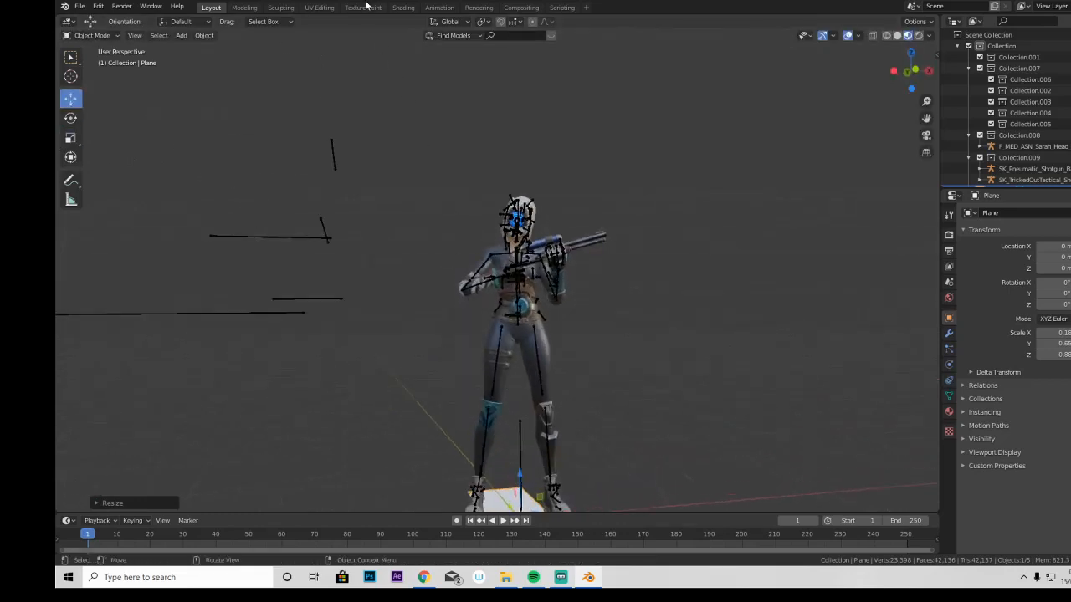
Step: In the Shading workspace, give the plane a new object material and delete its Principled BSDF node
{"action": "left_click", "coordinate": [404, 8]}
{"action": "scroll", "coordinate": [531, 246], "scroll_direction": "down", "scroll_amount": 2}
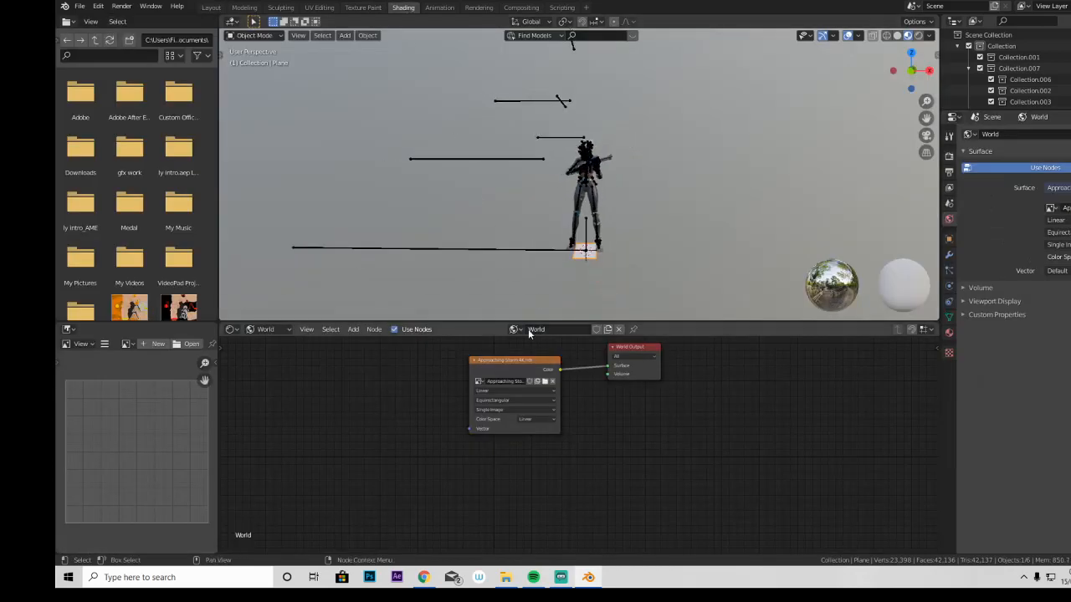
{"action": "left_click", "coordinate": [265, 329]}
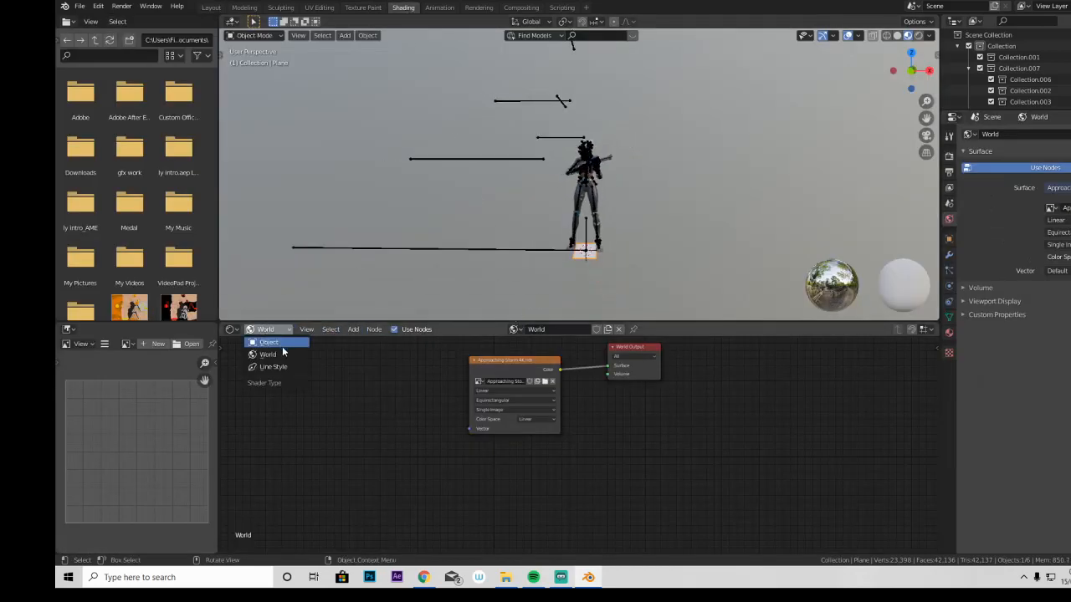
{"action": "left_click", "coordinate": [281, 356]}
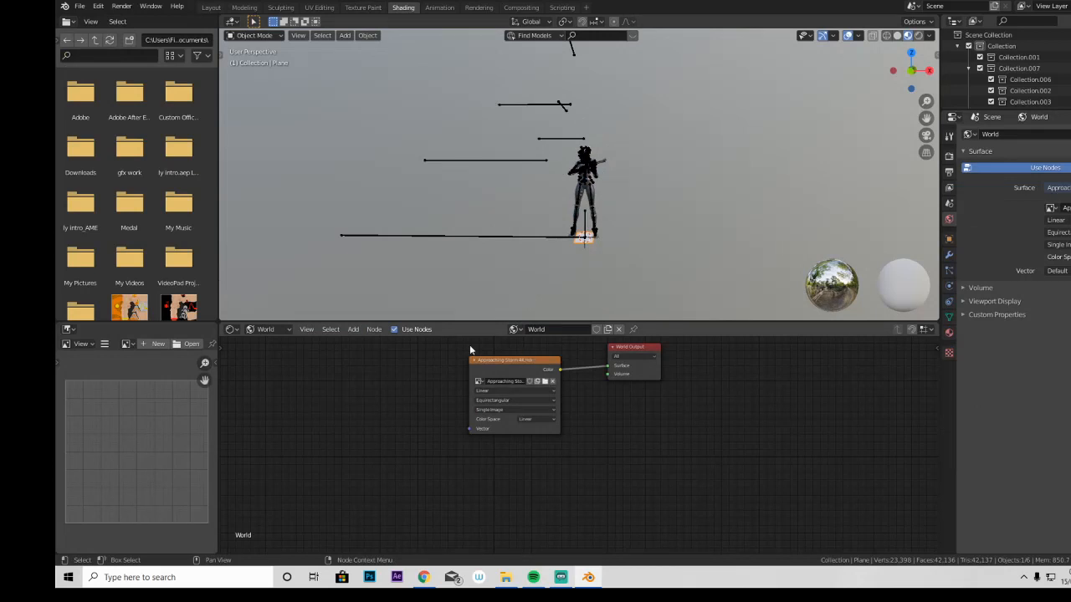
{"action": "left_click", "coordinate": [266, 328]}
{"action": "left_click", "coordinate": [283, 344]}
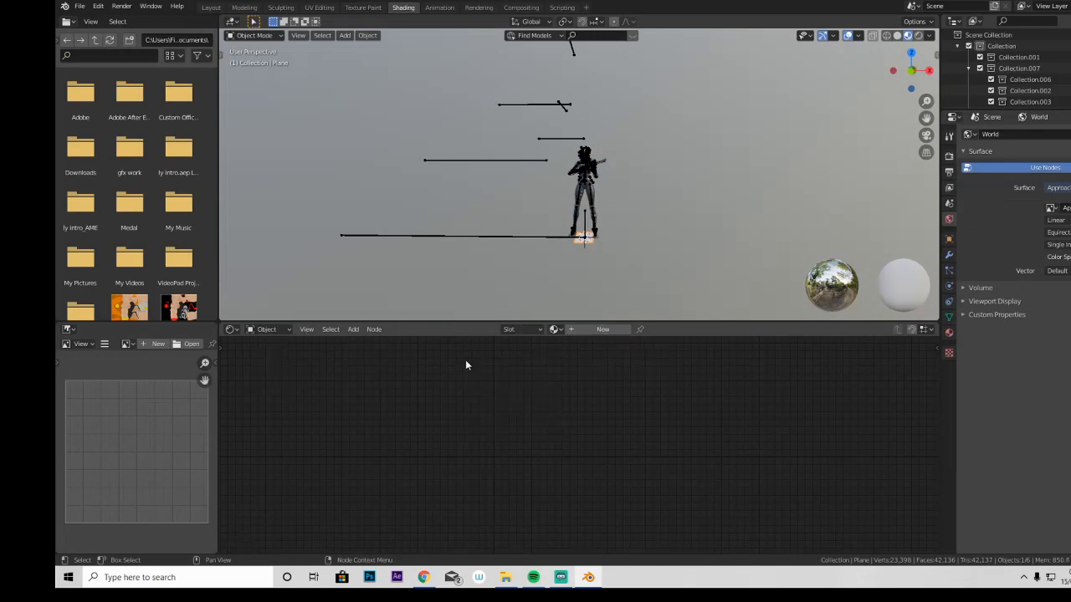
{"action": "left_click", "coordinate": [588, 330]}
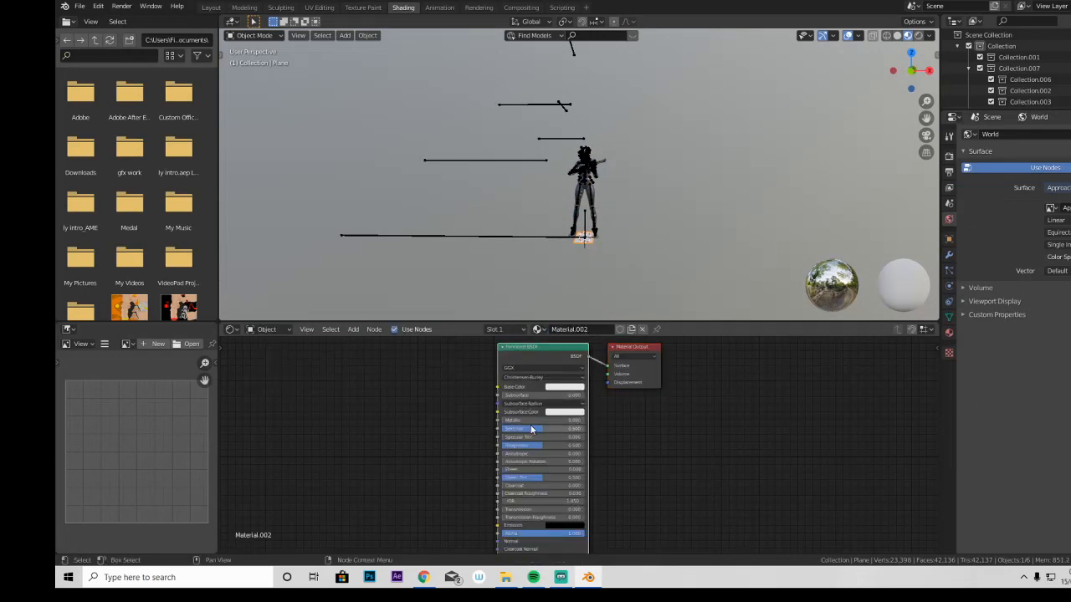
{"action": "key", "text": "x"}
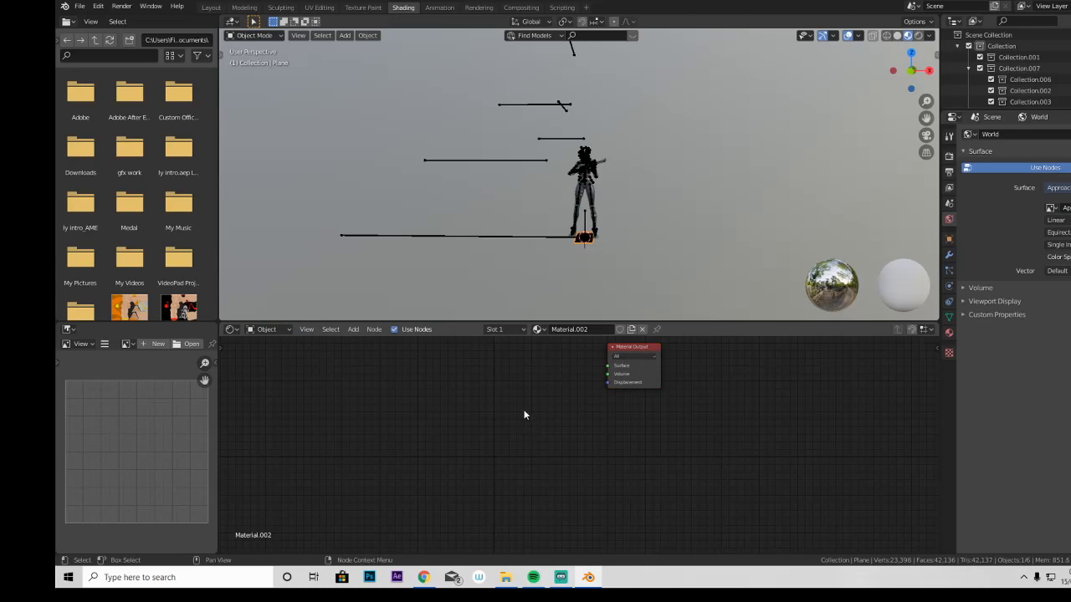
Step: Add an Emission node to the plane's material, connect it to the Material Output's Surface, and set its strength to 6.7
{"action": "key", "text": "shift+a"}
{"action": "mouse_move", "coordinate": [516, 435]}
{"action": "type", "text": "emm"}
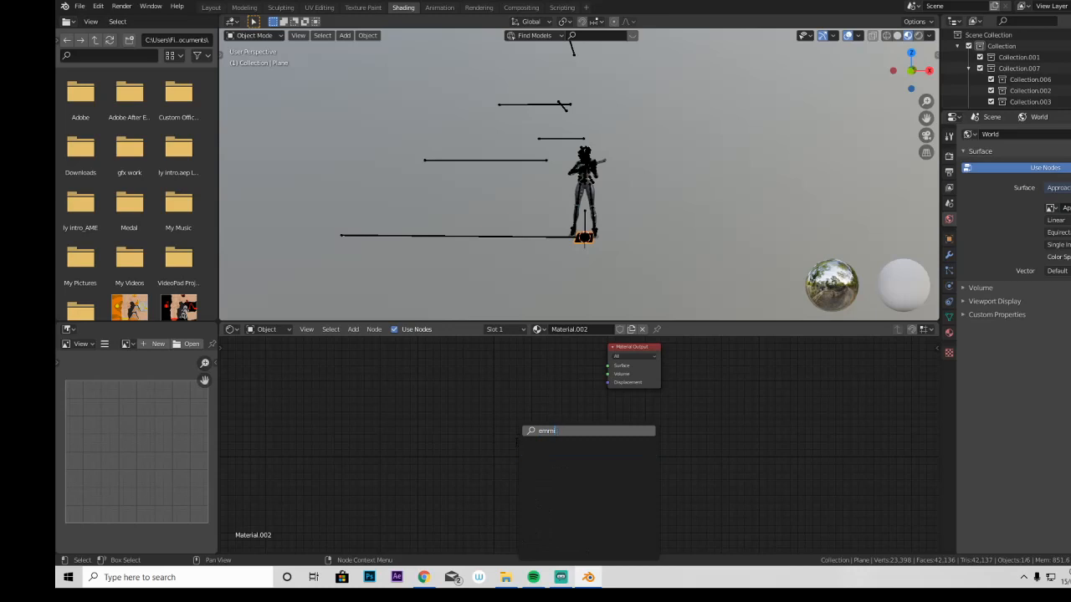
{"action": "type", "text": "i"}
{"action": "key", "text": "BackSpace"}
{"action": "key", "text": "BackSpace"}
{"action": "left_click", "coordinate": [535, 452]}
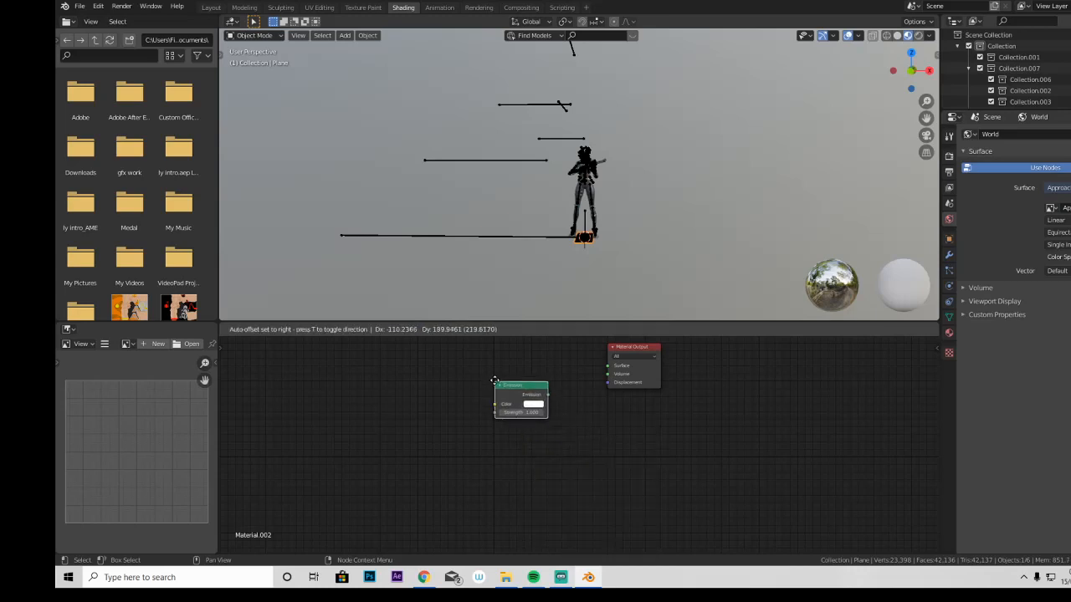
{"action": "left_click_drag", "start_coordinate": [548, 391], "coordinate": [607, 366]}
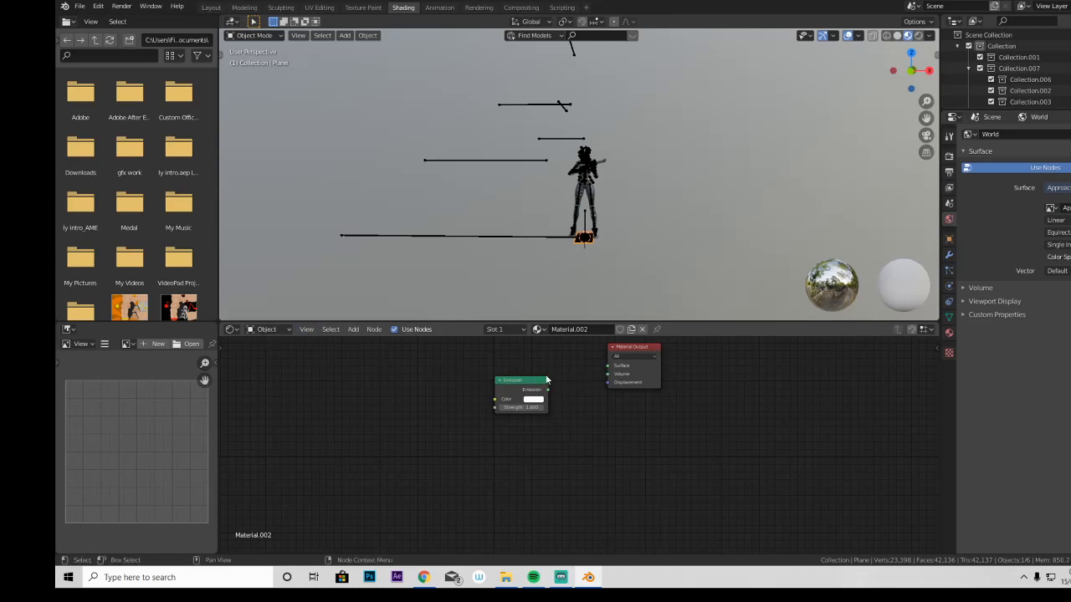
{"action": "left_click_drag", "start_coordinate": [549, 393], "coordinate": [607, 366]}
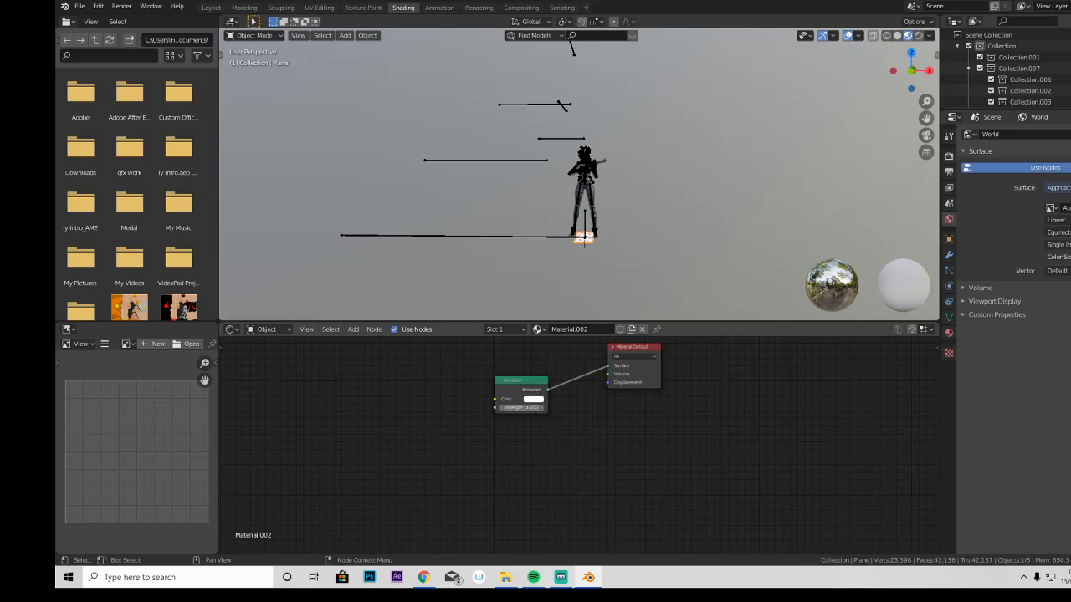
{"action": "left_click_drag", "start_coordinate": [521, 407], "coordinate": [529, 407]}
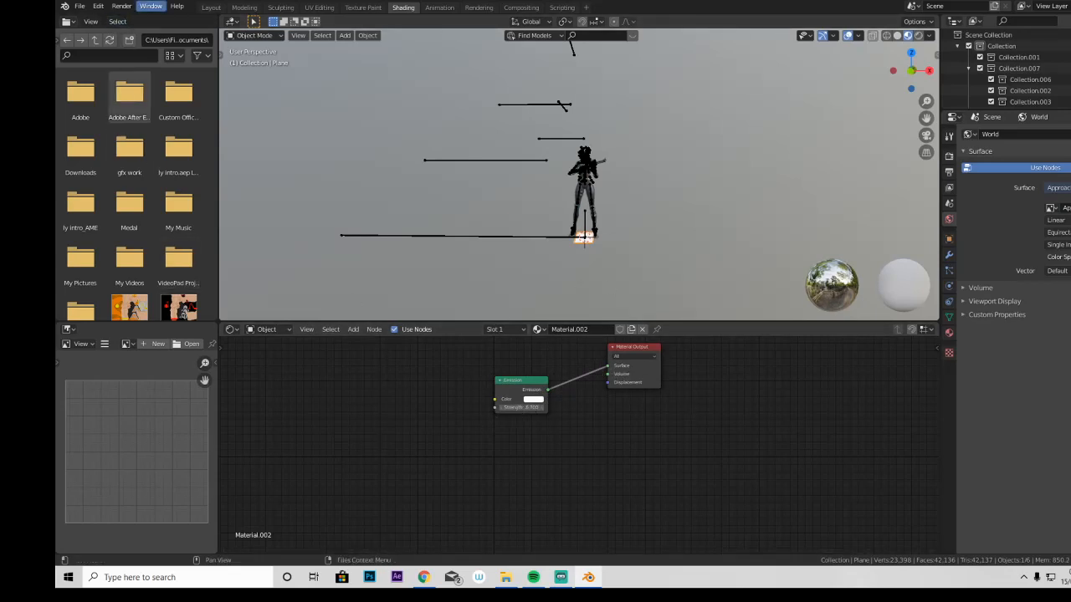
Step: Return to the Layout workspace and move the plane up from the character's feet
{"action": "left_click", "coordinate": [211, 7]}
{"action": "middle_click_drag", "start_coordinate": [315, 136], "coordinate": [515, 393]}
{"action": "left_click_drag", "start_coordinate": [506, 407], "coordinate": [475, 370]}
{"action": "left_click_drag", "start_coordinate": [494, 354], "coordinate": [506, 311]}
Step: Rotate the plane upright and resize it into a tall, narrow light panel
{"action": "left_click", "coordinate": [71, 118]}
{"action": "middle_click_drag", "start_coordinate": [726, 244], "coordinate": [677, 191]}
{"action": "scroll", "coordinate": [677, 192], "scroll_direction": "up", "scroll_amount": 5}
{"action": "key", "text": "s"}
{"action": "left_click", "coordinate": [609, 247]}
{"action": "left_click_drag", "start_coordinate": [483, 334], "coordinate": [547, 242]}
Step: Move the upright plane close behind the character's head and upper body
{"action": "left_click", "coordinate": [72, 100]}
{"action": "middle_click_drag", "start_coordinate": [577, 243], "coordinate": [537, 251]}
{"action": "left_click_drag", "start_coordinate": [546, 248], "coordinate": [533, 251]}
{"action": "middle_click_drag", "start_coordinate": [539, 244], "coordinate": [657, 308]}
{"action": "left_click_drag", "start_coordinate": [507, 238], "coordinate": [543, 285]}
Step: In the Shading workspace, open the plane's object visibility settings
{"action": "left_click", "coordinate": [403, 8]}
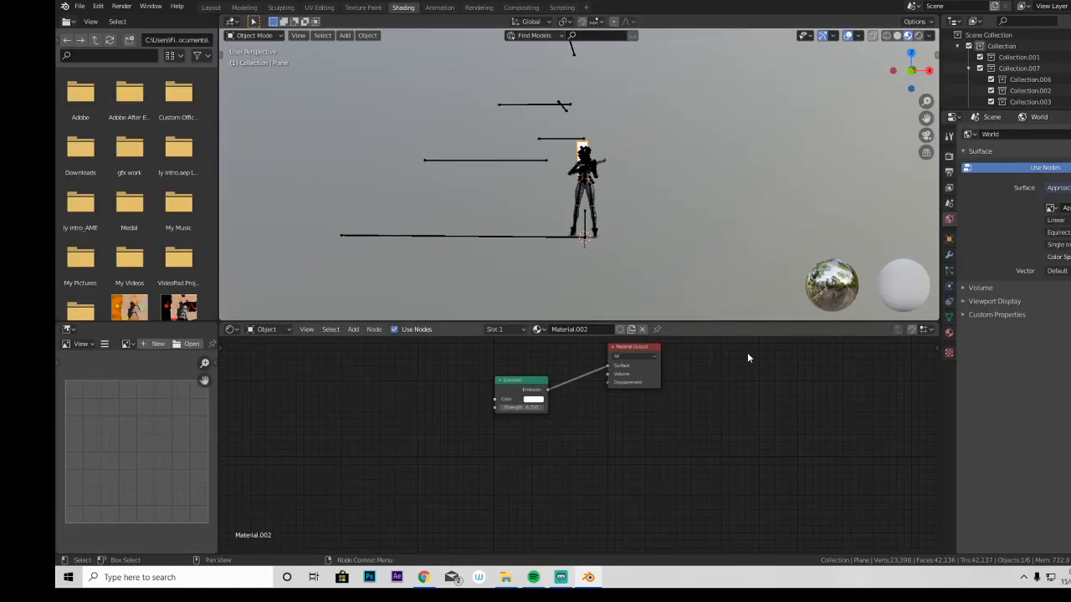
{"action": "left_click", "coordinate": [948, 241]}
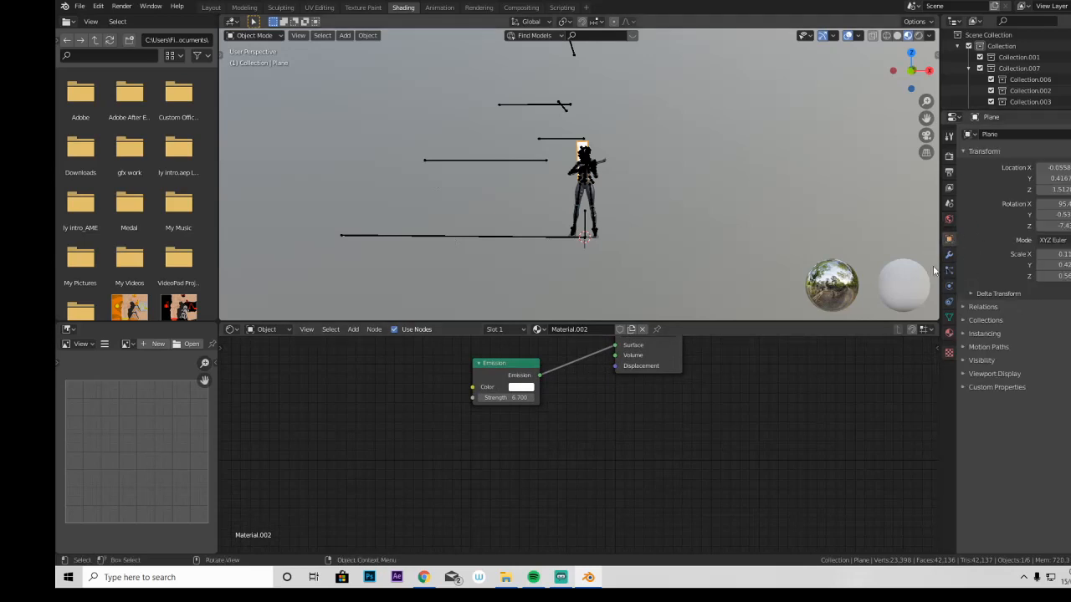
{"action": "left_click", "coordinate": [981, 362]}
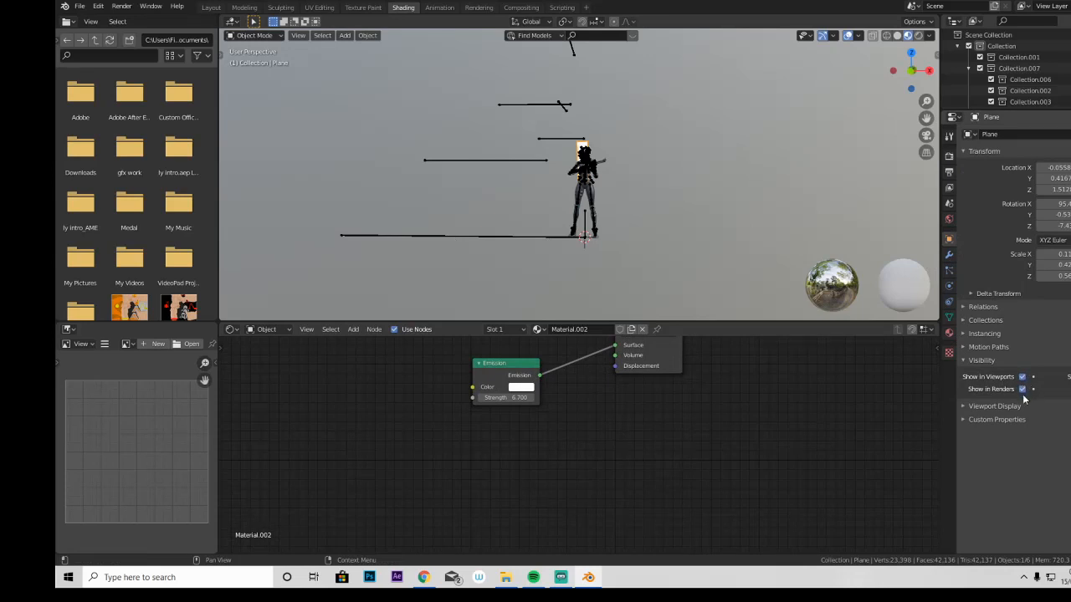
Step: Set the render engine to Cycles and the device to GPU Compute
{"action": "left_click", "coordinate": [948, 156]}
{"action": "left_click", "coordinate": [1053, 134]}
{"action": "left_click", "coordinate": [1055, 158]}
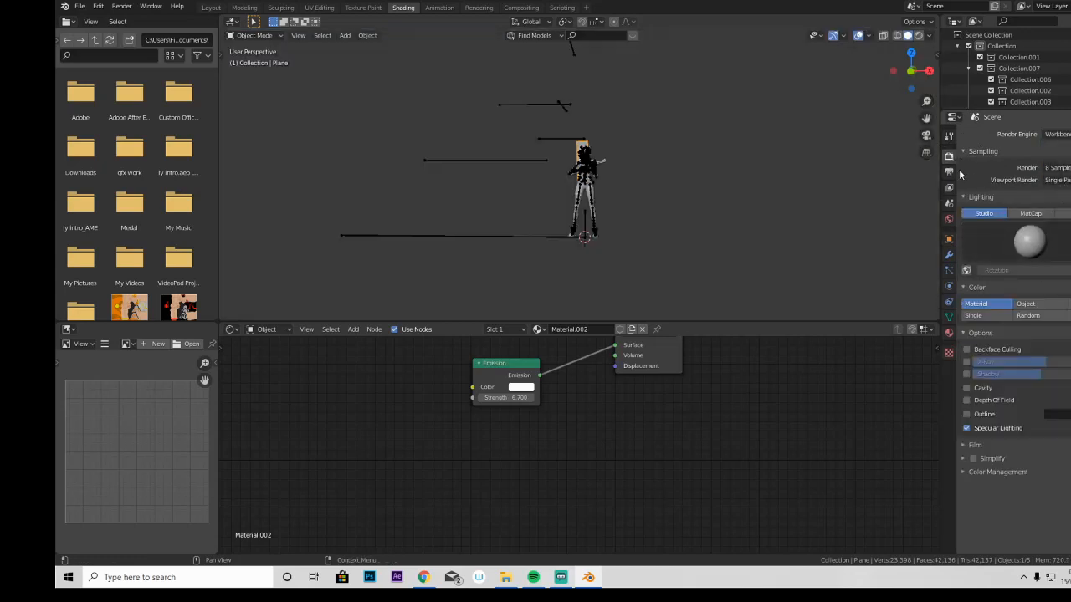
{"action": "left_click", "coordinate": [1056, 134]}
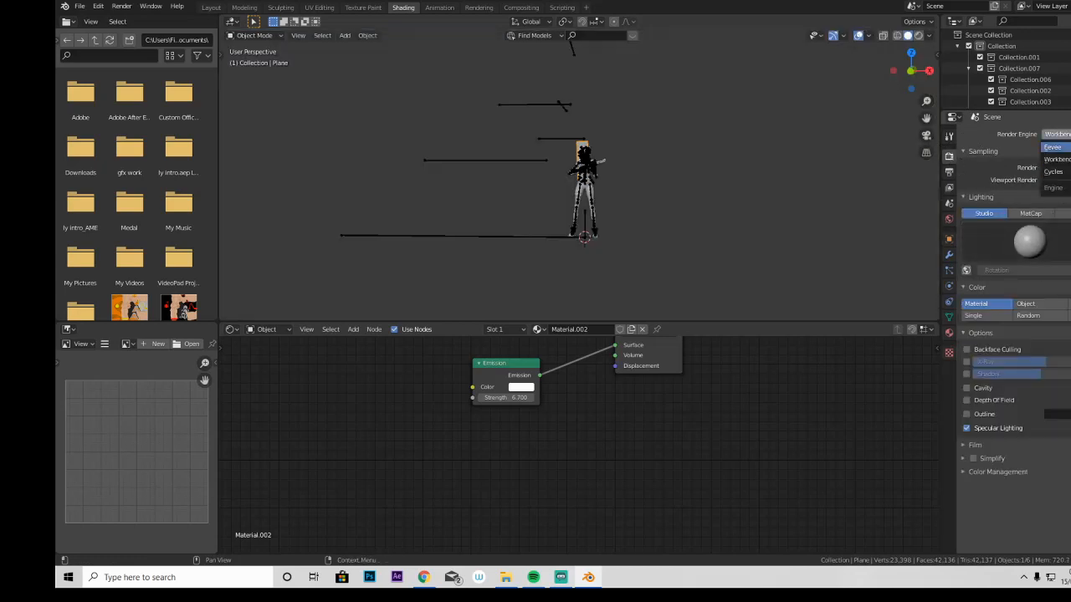
{"action": "left_click", "coordinate": [1053, 171]}
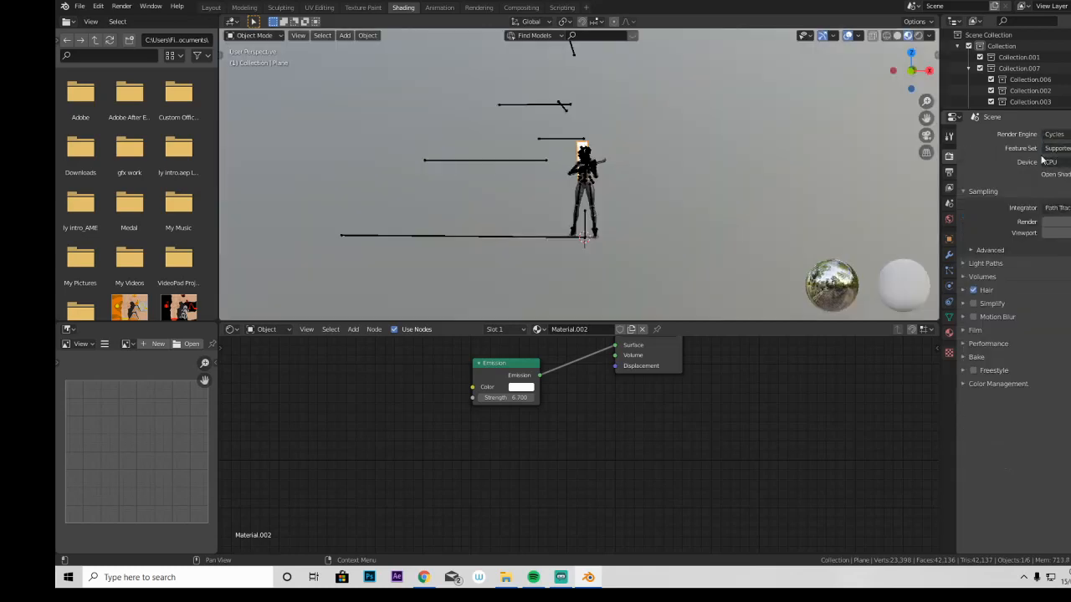
{"action": "left_click", "coordinate": [1062, 162]}
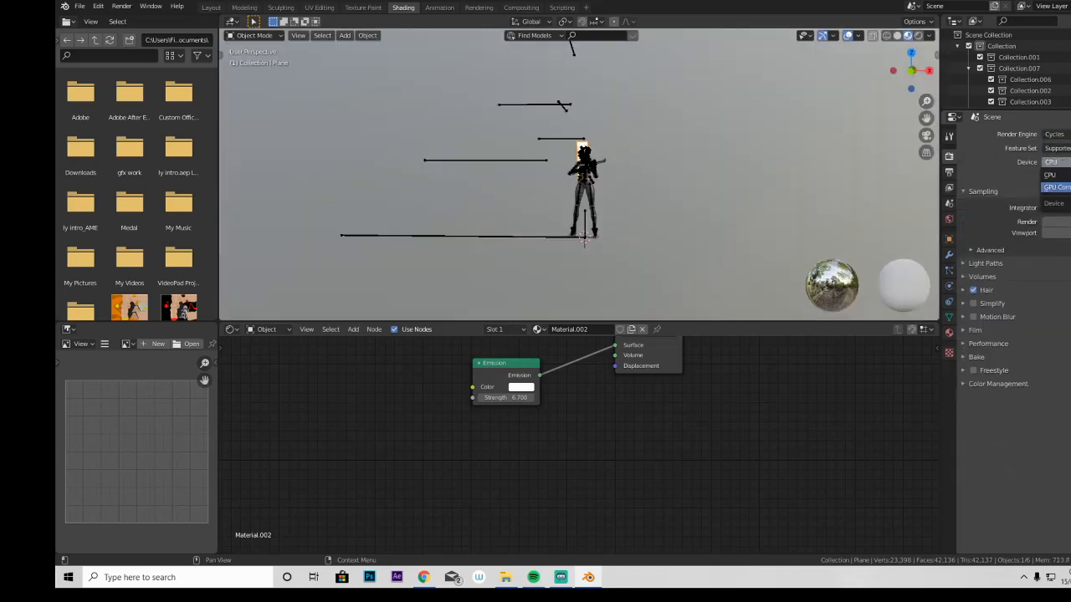
{"action": "left_click", "coordinate": [1055, 186]}
Step: Set the samples to 500 for render and 60 for viewport, and turn off Hair
{"action": "left_click", "coordinate": [1055, 221]}
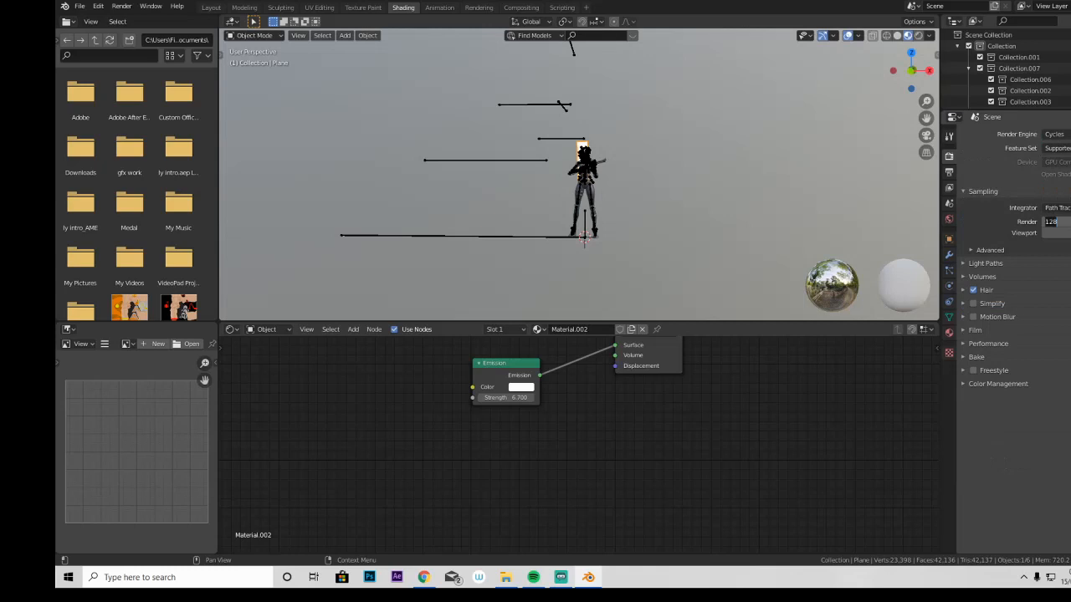
{"action": "key", "text": "Tab"}
{"action": "left_click", "coordinate": [973, 290]}
Step: Enable the transparent film background for the render
{"action": "left_click", "coordinate": [976, 331]}
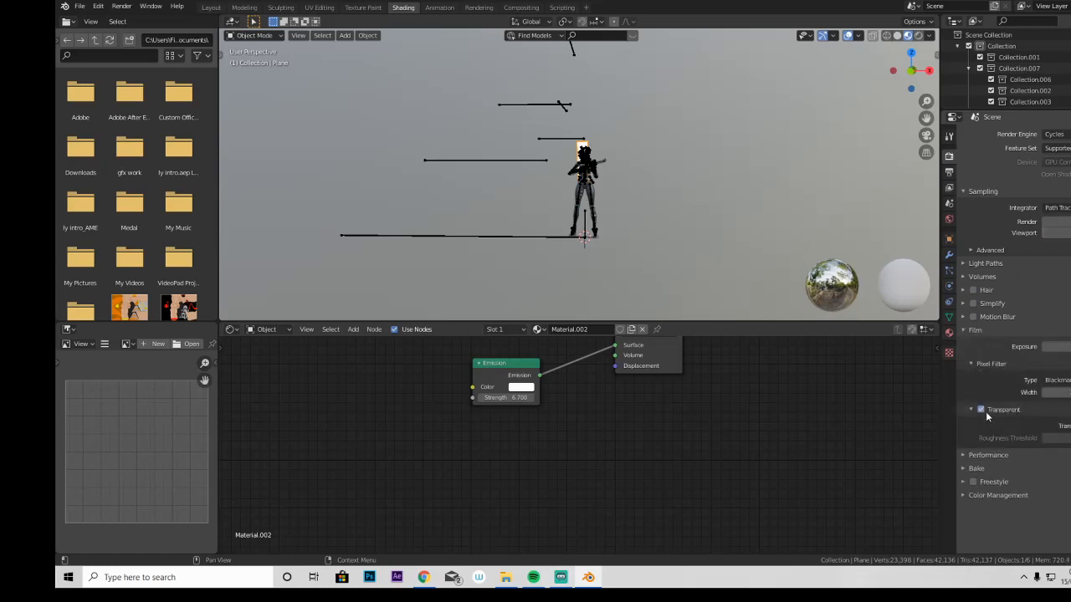
{"action": "left_click", "coordinate": [971, 335]}
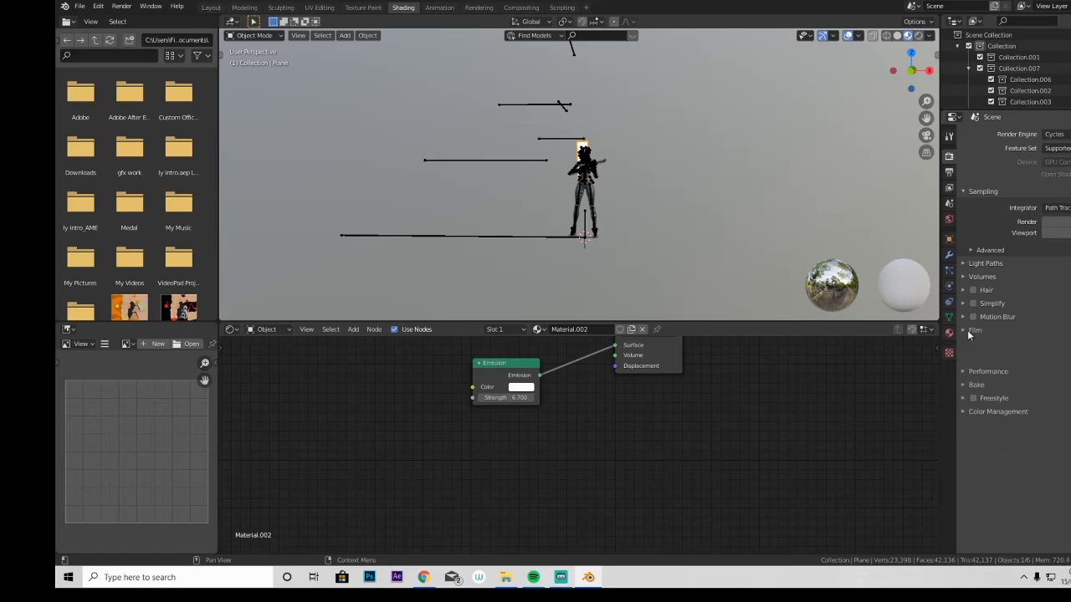
Step: Set the output resolution to 1280 pixels wide with a 16:9 height, and enable Denoising for the view layer
{"action": "left_click", "coordinate": [950, 171]}
{"action": "left_click", "coordinate": [1060, 148]}
{"action": "type", "text": "1"}
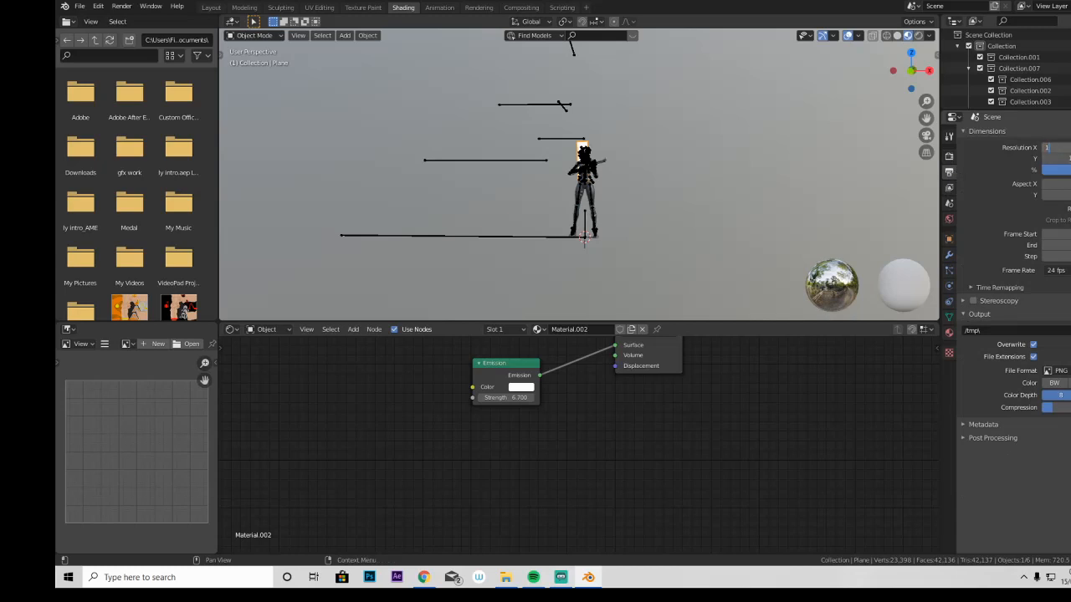
{"action": "type", "text": "280"}
{"action": "key", "text": "Tab"}
{"action": "type", "text": "10807"}
{"action": "left_click", "coordinate": [949, 188]}
{"action": "scroll", "coordinate": [1018, 453], "scroll_direction": "down", "scroll_amount": 2}
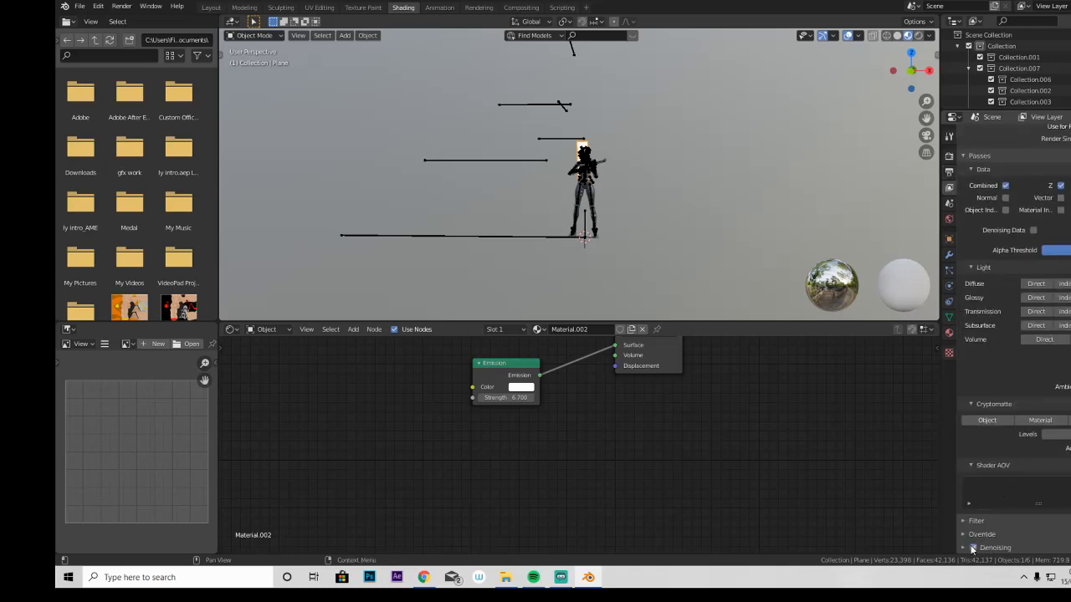
Step: Turn off the plane's Camera ray visibility so it lights the character without being rendered
{"action": "left_click", "coordinate": [950, 242]}
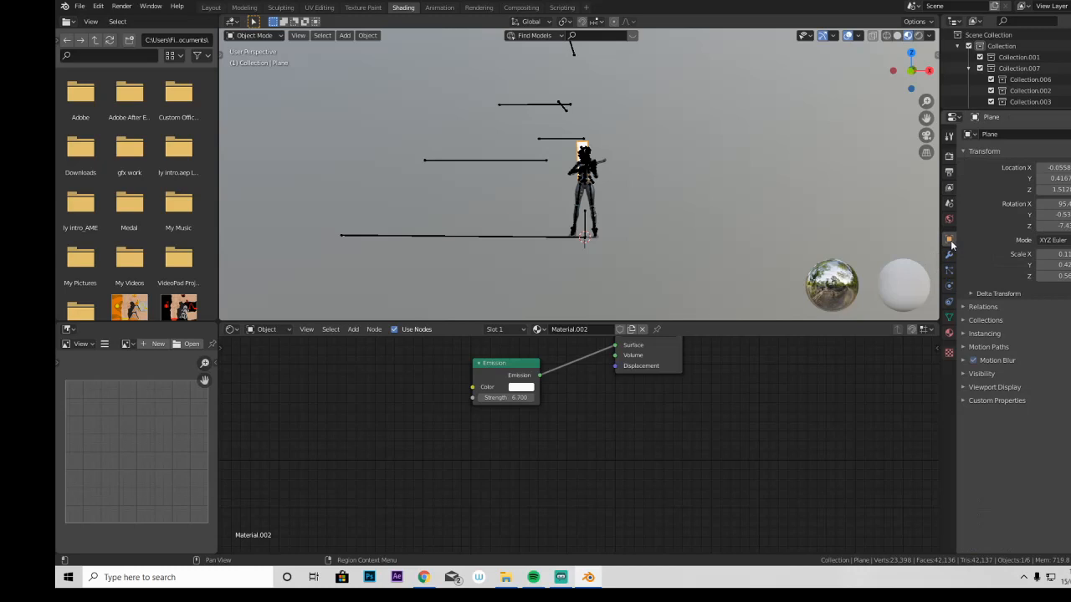
{"action": "left_click", "coordinate": [980, 373]}
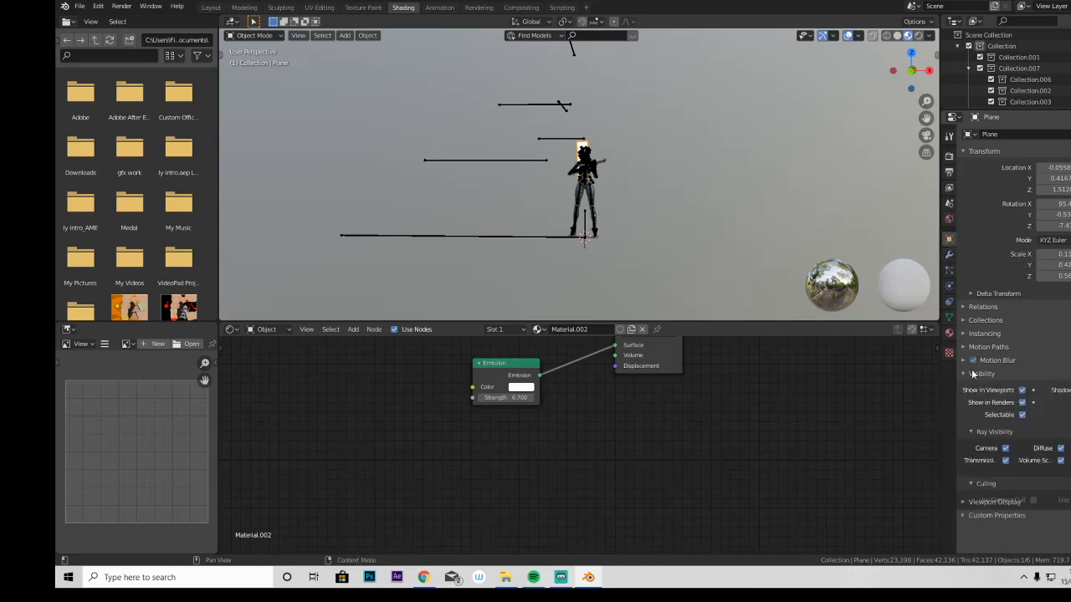
{"action": "left_click", "coordinate": [1004, 447]}
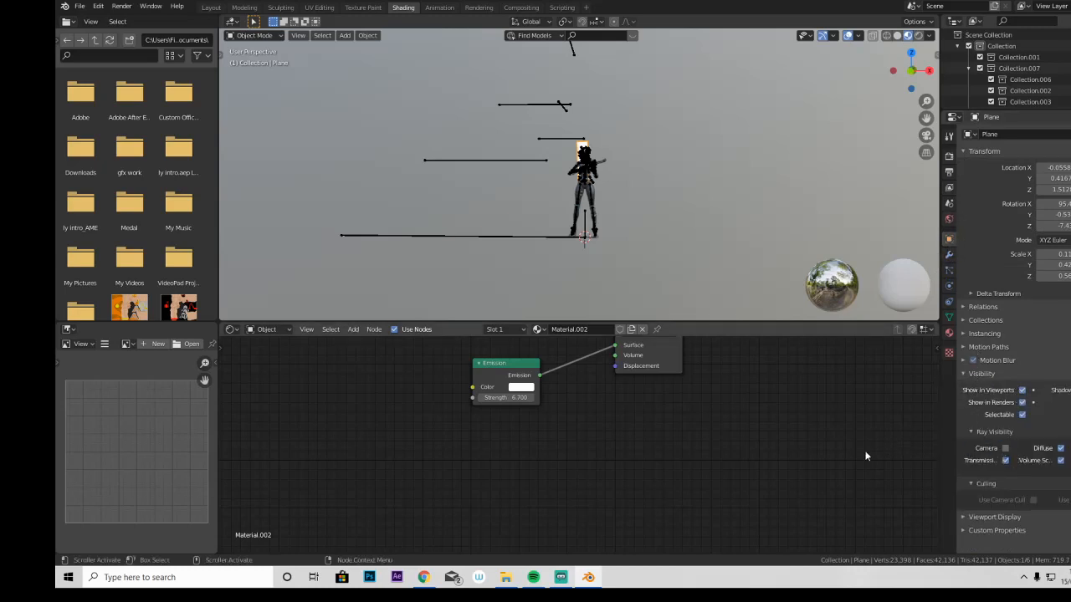
Step: Return to the Layout workspace and shift the emissive plane slightly behind the character's head and torso
{"action": "left_click", "coordinate": [210, 7]}
{"action": "mouse_move", "coordinate": [691, 185]}
{"action": "middle_mouse_down"}
{"action": "mouse_move", "coordinate": [606, 152]}
{"action": "mouse_move", "coordinate": [520, 180]}
{"action": "middle_mouse_up"}
{"action": "scroll", "coordinate": [602, 152], "scroll_direction": "down", "scroll_amount": 3}
{"action": "left_click_drag", "start_coordinate": [477, 258], "coordinate": [515, 275]}
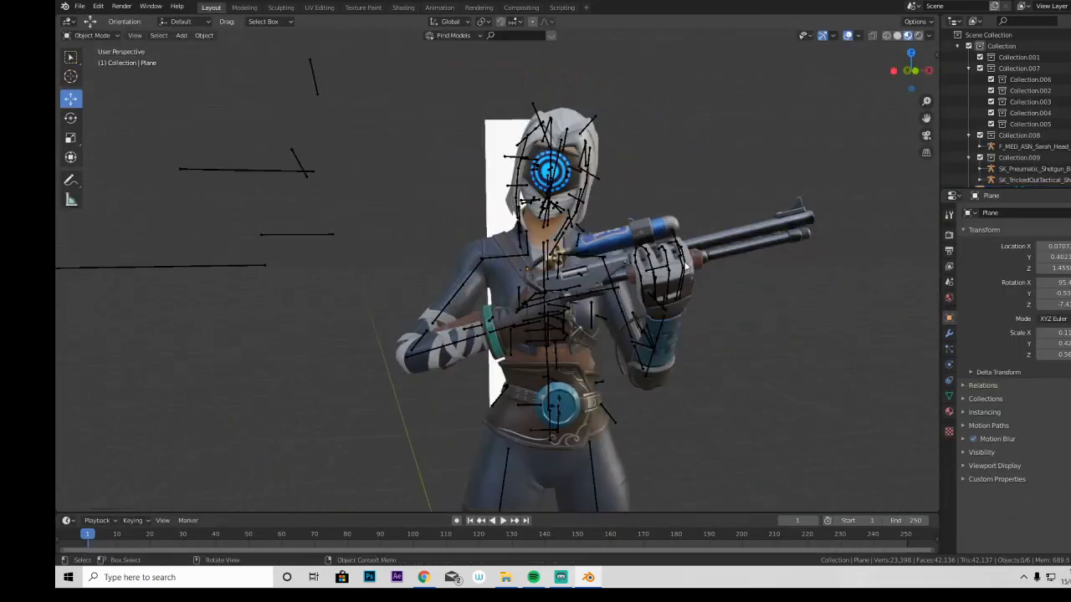
Step: Add a camera and move it up and out in front of the character's upper body
{"action": "scroll", "coordinate": [685, 266], "scroll_direction": "down", "scroll_amount": 2}
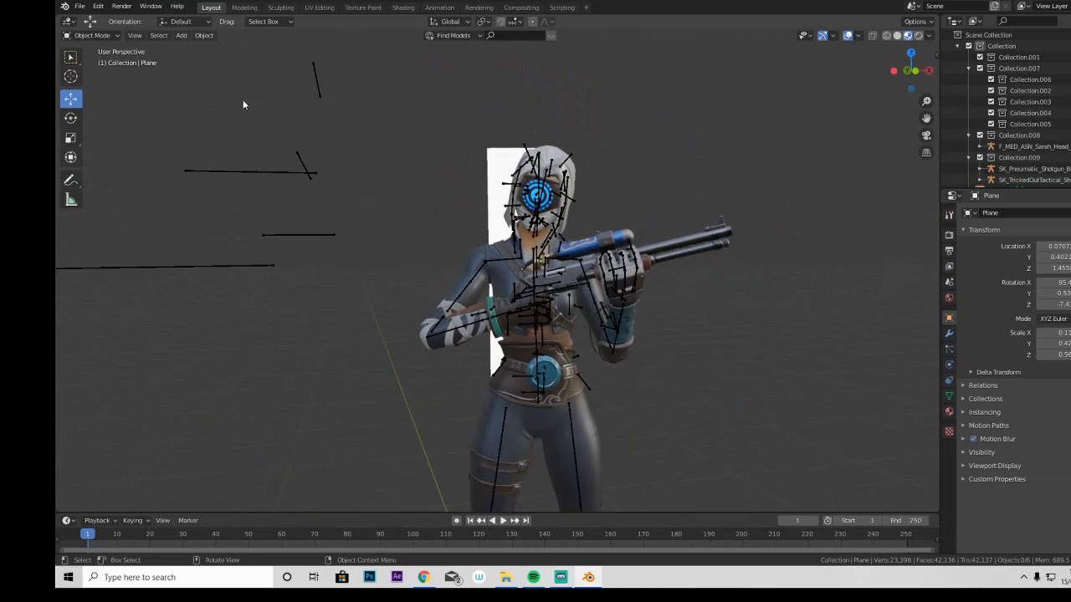
{"action": "left_click", "coordinate": [181, 37]}
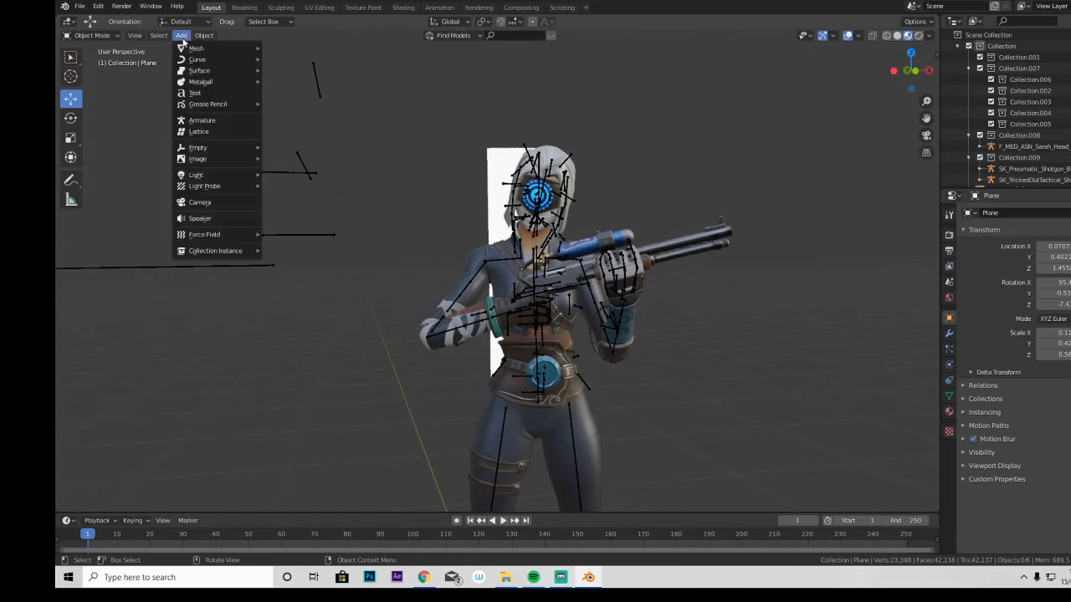
{"action": "left_click", "coordinate": [207, 204]}
{"action": "scroll", "coordinate": [418, 256], "scroll_direction": "down", "scroll_amount": 2}
{"action": "middle_click_drag", "start_coordinate": [418, 256], "coordinate": [510, 408]}
{"action": "left_click_drag", "start_coordinate": [526, 401], "coordinate": [611, 244]}
{"action": "middle_click_drag", "start_coordinate": [610, 245], "coordinate": [536, 275]}
{"action": "left_click_drag", "start_coordinate": [495, 264], "coordinate": [480, 379]}
{"action": "middle_click_drag", "start_coordinate": [481, 378], "coordinate": [485, 343]}
{"action": "mouse_move", "coordinate": [519, 310]}
{"action": "left_mouse_down"}
{"action": "mouse_move", "coordinate": [505, 323]}
{"action": "mouse_move", "coordinate": [519, 317]}
{"action": "mouse_move", "coordinate": [522, 290]}
{"action": "left_mouse_up"}
Step: Check the framing through the camera and adjust its position to frame the character's head, arms and shotgun
{"action": "left_click", "coordinate": [70, 118]}
{"action": "scroll", "coordinate": [545, 291], "scroll_direction": "up", "scroll_amount": 5}
{"action": "middle_click_drag", "start_coordinate": [545, 291], "coordinate": [548, 269]}
{"action": "left_click", "coordinate": [926, 134]}
{"action": "left_click", "coordinate": [926, 134]}
{"action": "left_click", "coordinate": [71, 98]}
{"action": "left_click_drag", "start_coordinate": [607, 187], "coordinate": [608, 166]}
{"action": "left_click", "coordinate": [926, 135]}
Step: Look through the camera, bring back the scene's render settings and deselect the camera
{"action": "scroll", "coordinate": [661, 216], "scroll_direction": "up", "scroll_amount": 3}
{"action": "left_click", "coordinate": [950, 236]}
{"action": "left_click", "coordinate": [950, 266]}
{"action": "left_click", "coordinate": [950, 252]}
{"action": "left_click", "coordinate": [949, 236]}
{"action": "left_click", "coordinate": [891, 334]}
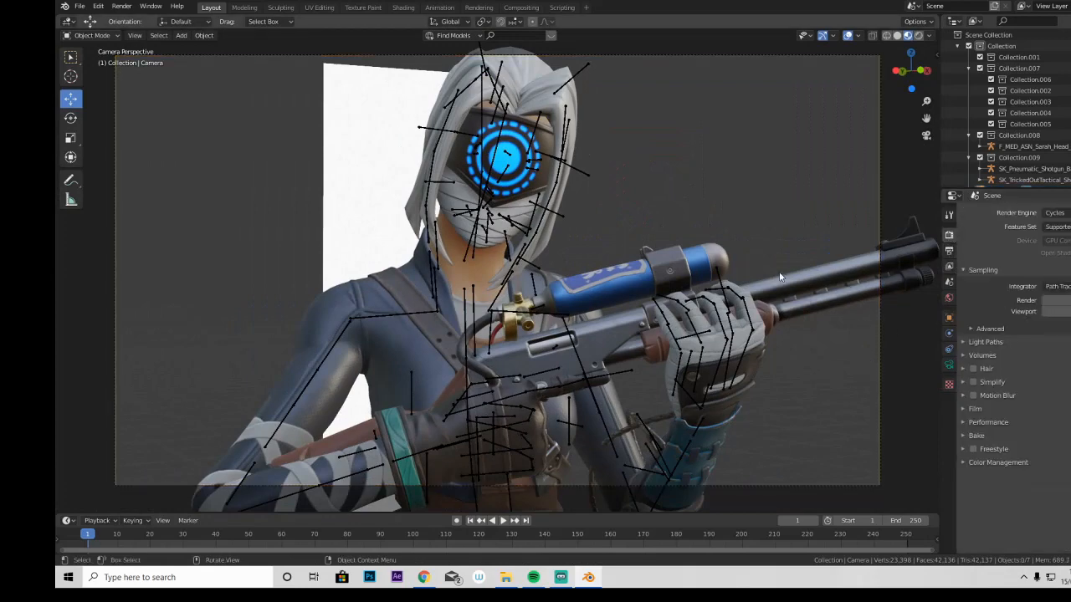
Step: Hide the character's armature, preview the camera shot in Rendered shading, and return to Material Preview
{"action": "left_click", "coordinate": [1070, 146]}
{"action": "left_click", "coordinate": [1070, 146]}
{"action": "left_click", "coordinate": [919, 36]}
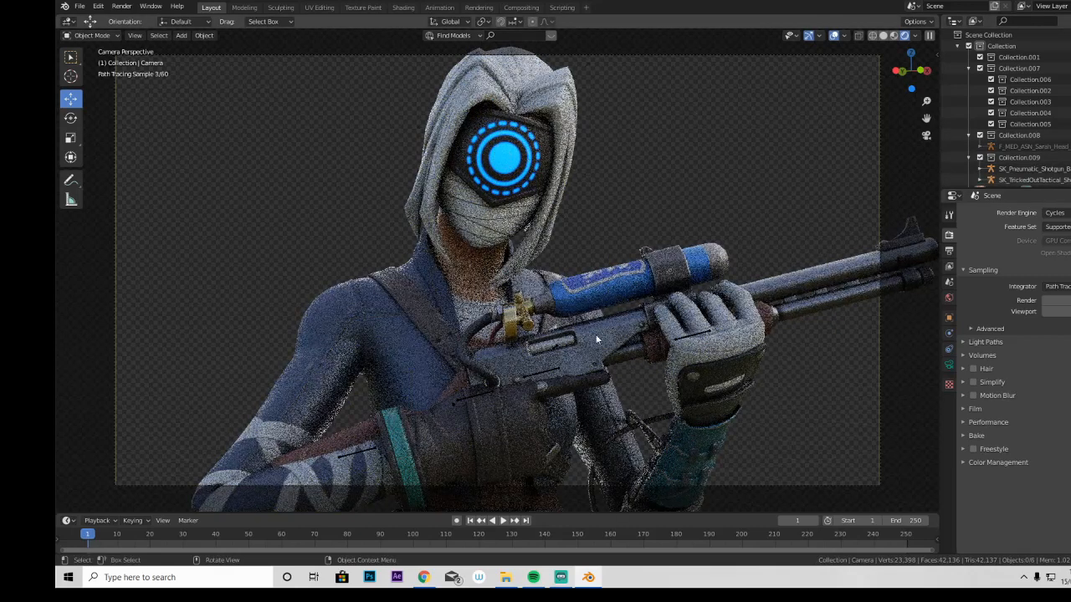
{"action": "left_click", "coordinate": [893, 35]}
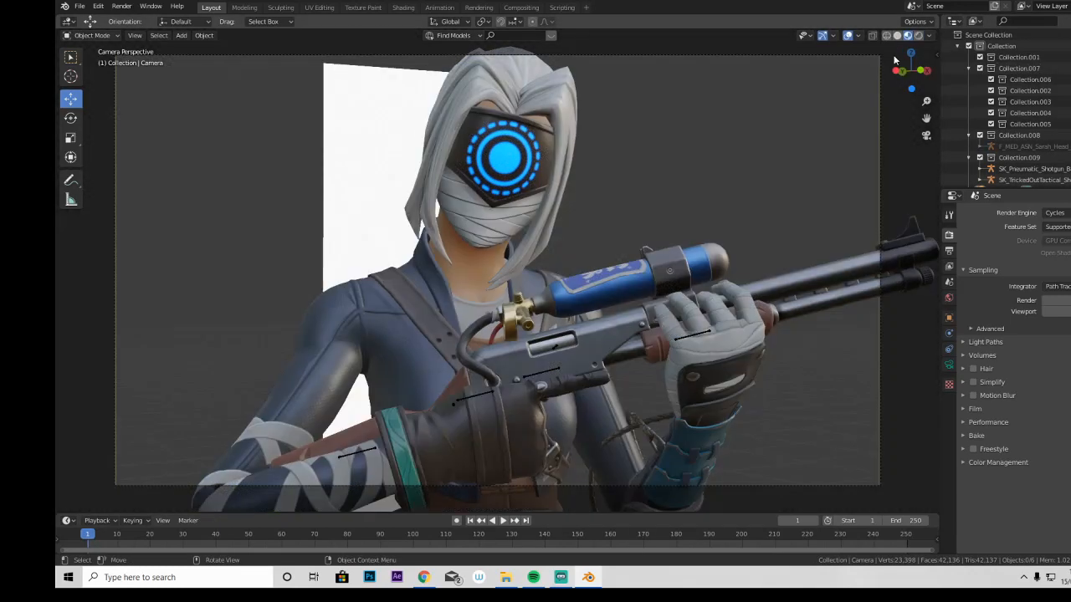
Step: Render the still image of the character from the camera
{"action": "scroll", "coordinate": [903, 152], "scroll_direction": "down", "scroll_amount": 2}
{"action": "scroll", "coordinate": [903, 154], "scroll_direction": "down", "scroll_amount": 2}
{"action": "middle_click_drag", "start_coordinate": [903, 154], "coordinate": [903, 159]}
{"action": "scroll", "coordinate": [904, 159], "scroll_direction": "down", "scroll_amount": 4}
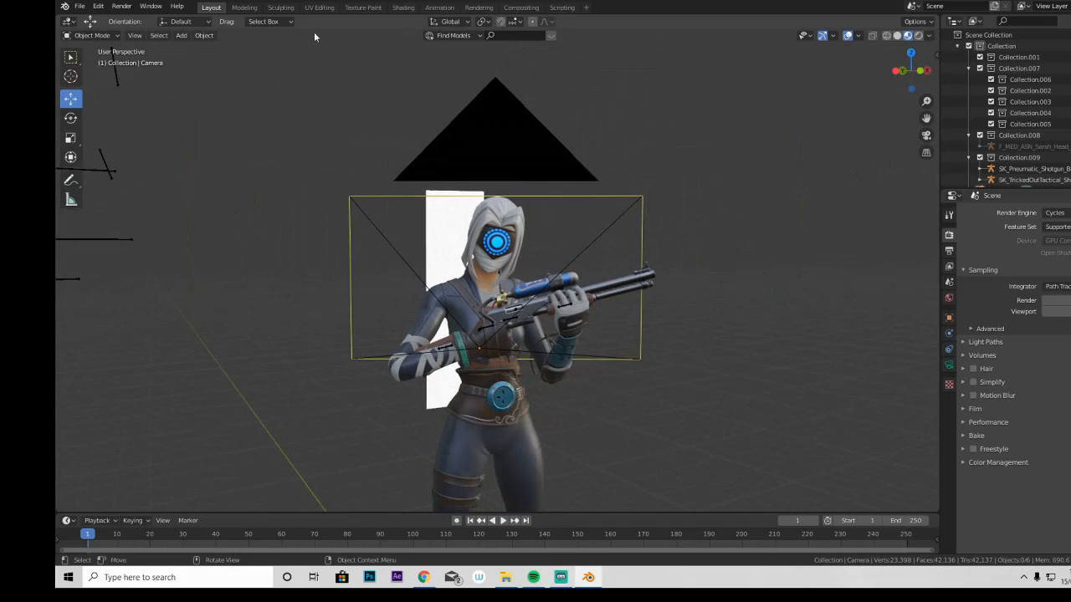
{"action": "left_click", "coordinate": [128, 7]}
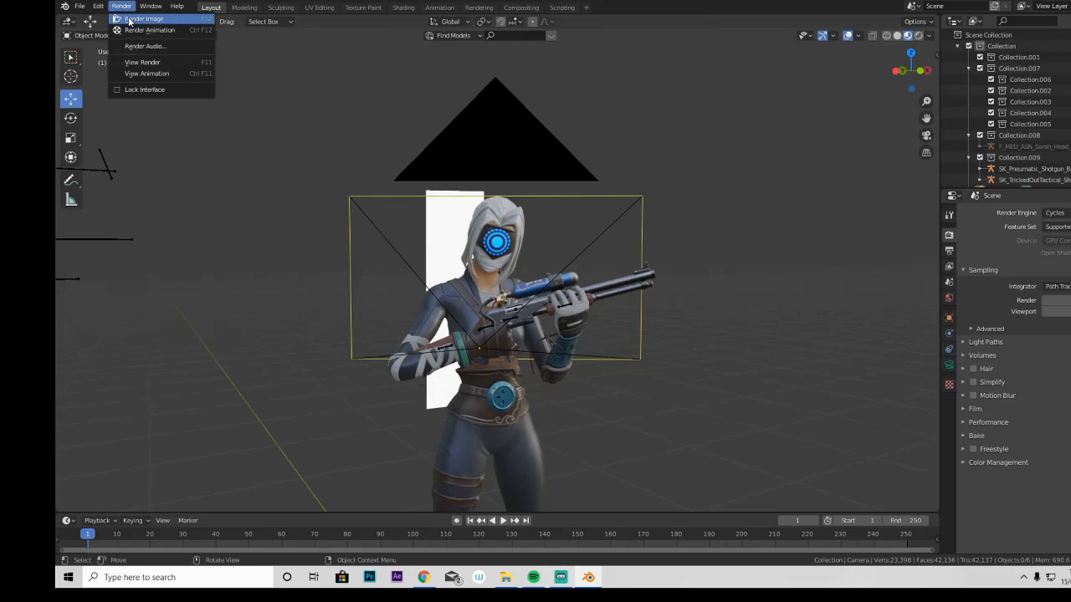
{"action": "left_click", "coordinate": [134, 19]}
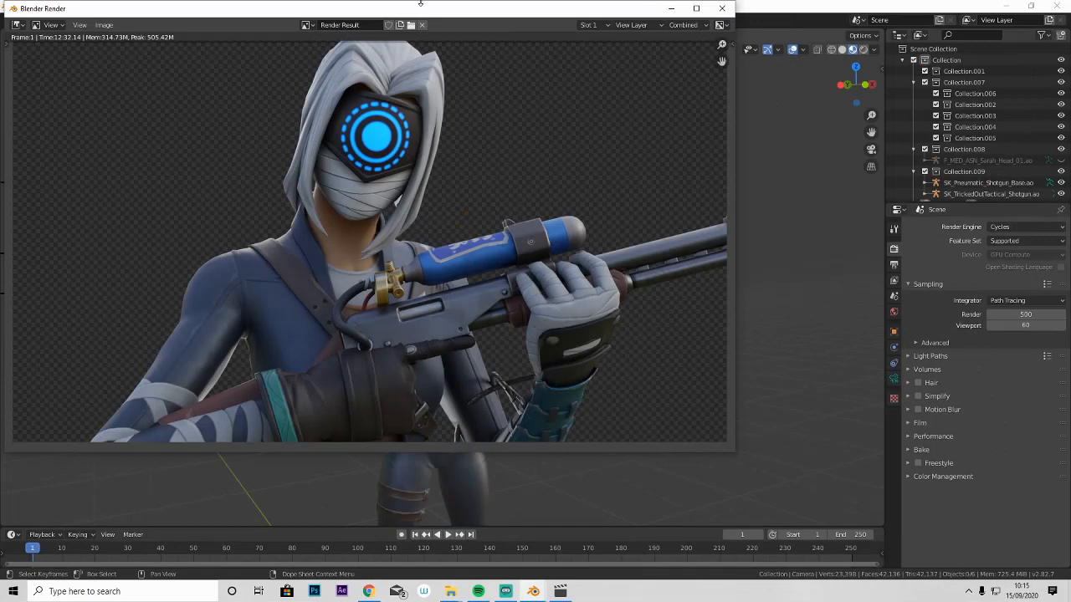
Step: Save the render result as a PNG named "youtube thumb" in the gfx work folder
{"action": "left_click", "coordinate": [102, 26]}
{"action": "left_click", "coordinate": [113, 107]}
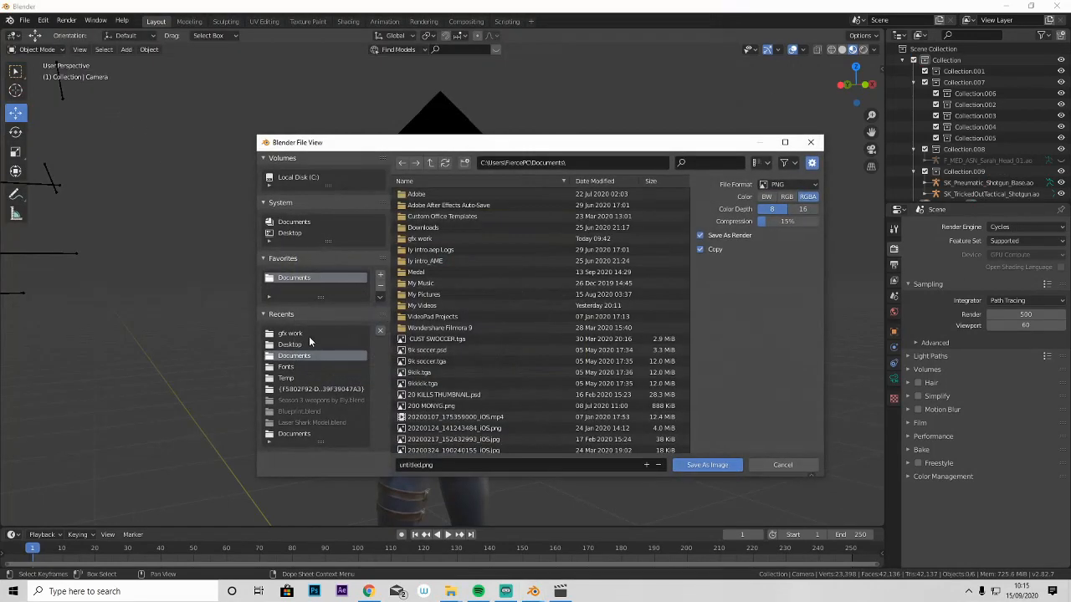
{"action": "left_click", "coordinate": [308, 335]}
{"action": "left_click", "coordinate": [527, 465]}
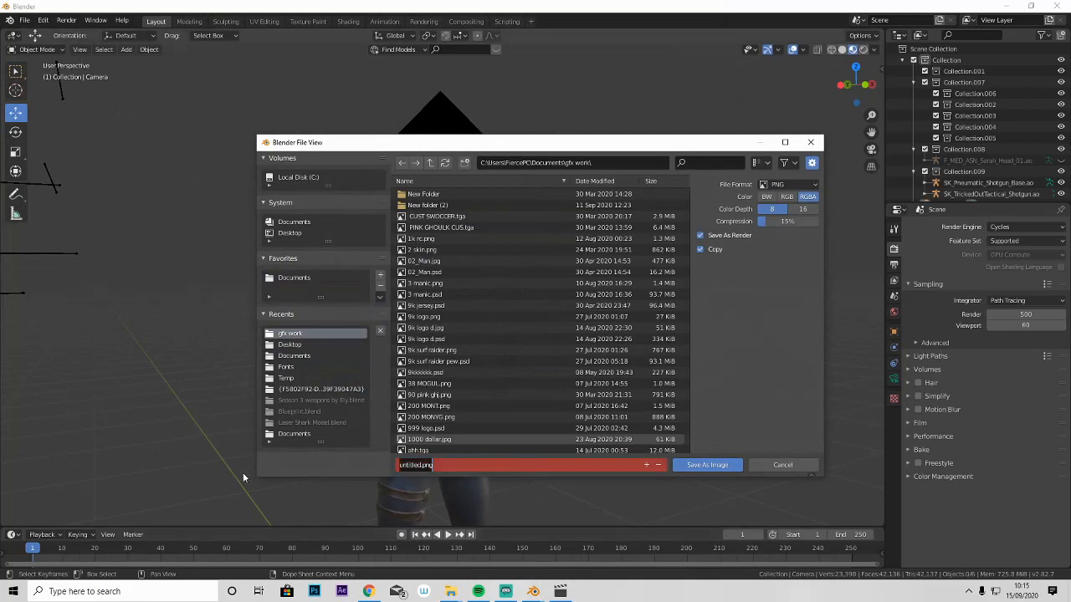
{"action": "type", "text": "youtube thumb"}
{"action": "left_click", "coordinate": [701, 466]}
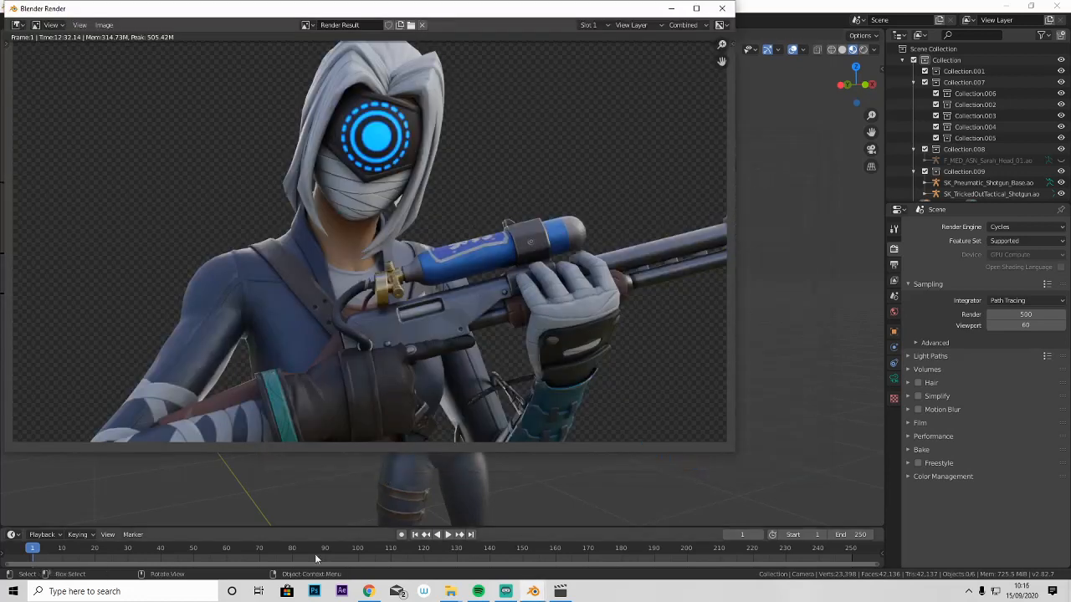
Step: Switch to Photoshop, search the files for "youtube" and open the "youtube thumb" render
{"action": "left_click", "coordinate": [321, 597]}
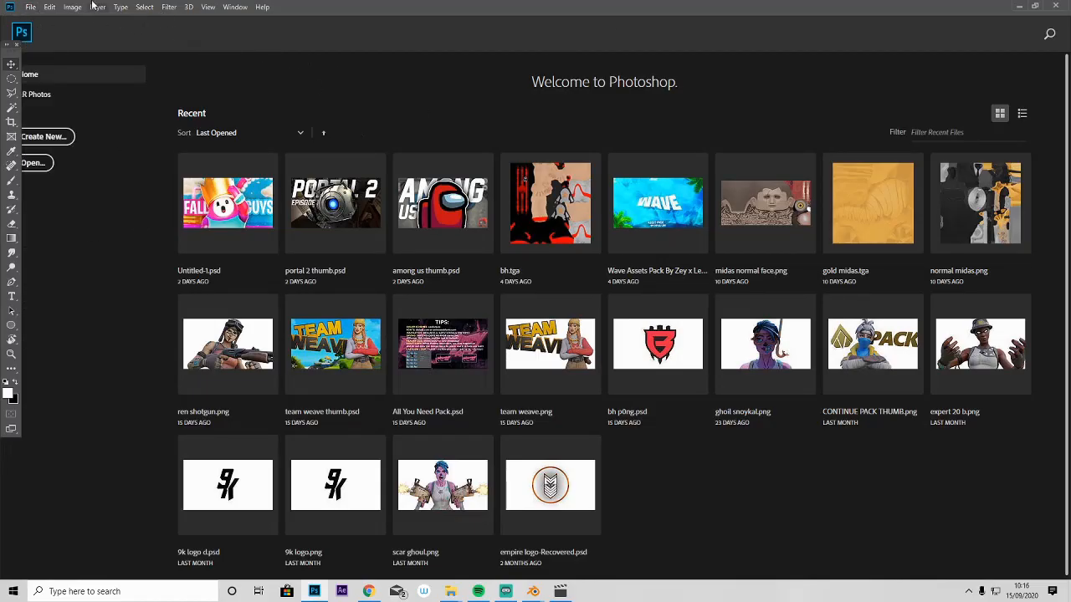
{"action": "left_click", "coordinate": [32, 8]}
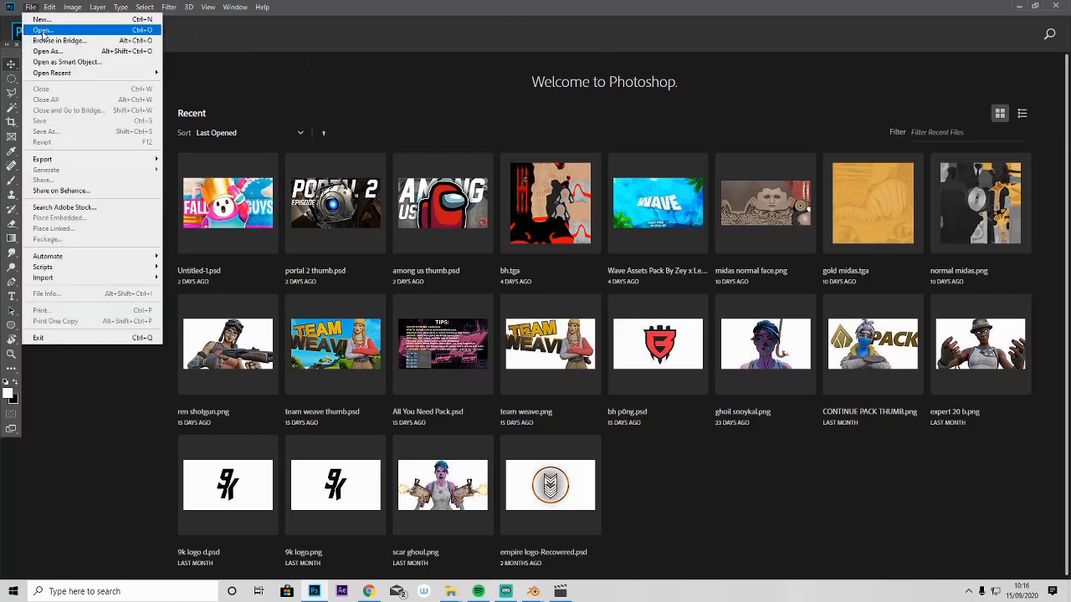
{"action": "left_click", "coordinate": [43, 32]}
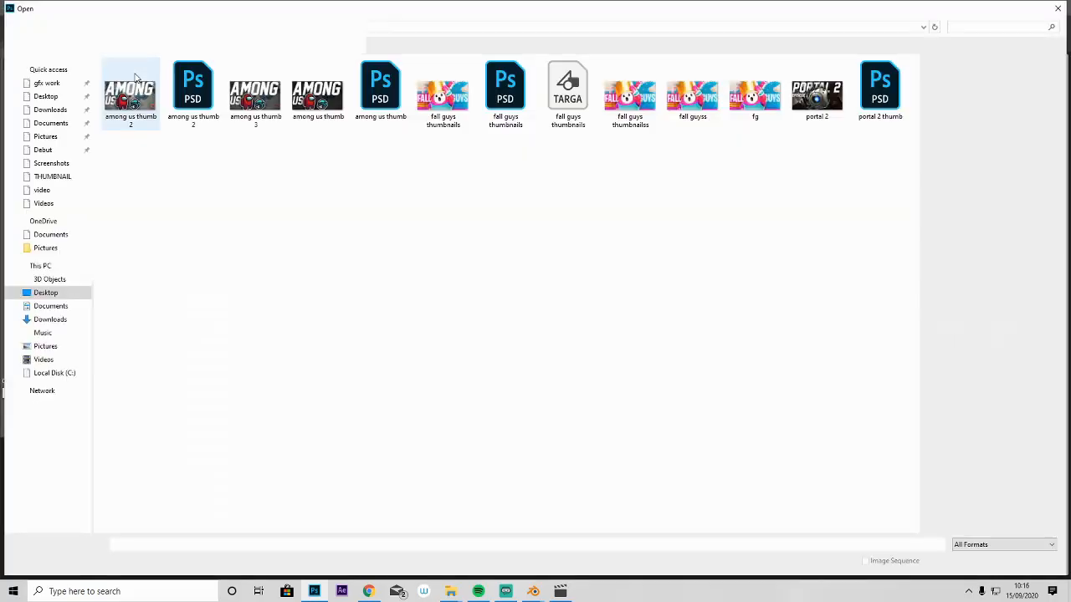
{"action": "left_click", "coordinate": [57, 72]}
{"action": "left_click", "coordinate": [977, 26]}
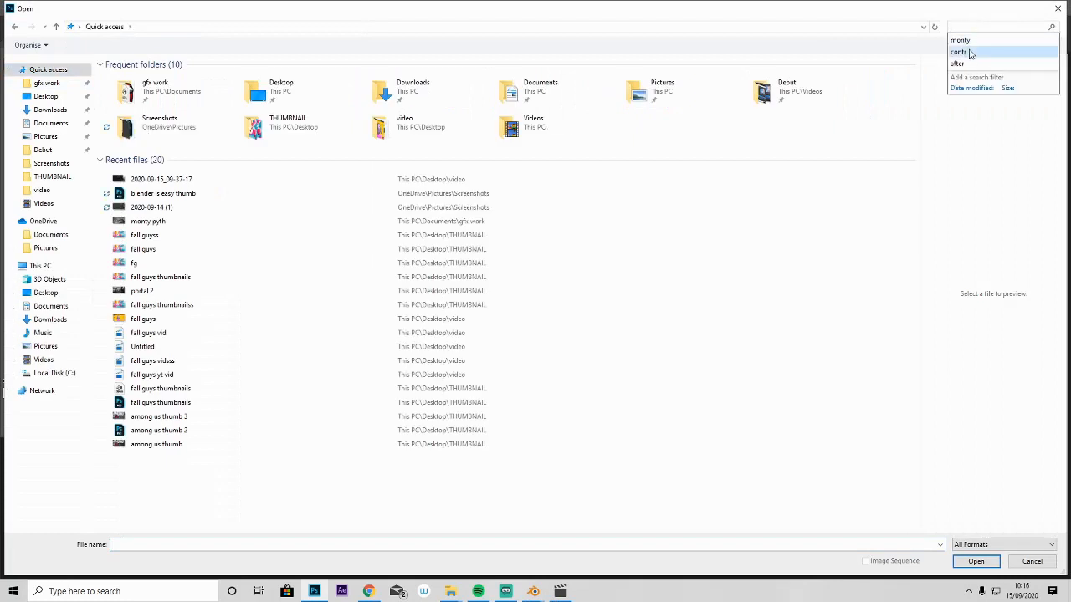
{"action": "type", "text": "youtu"}
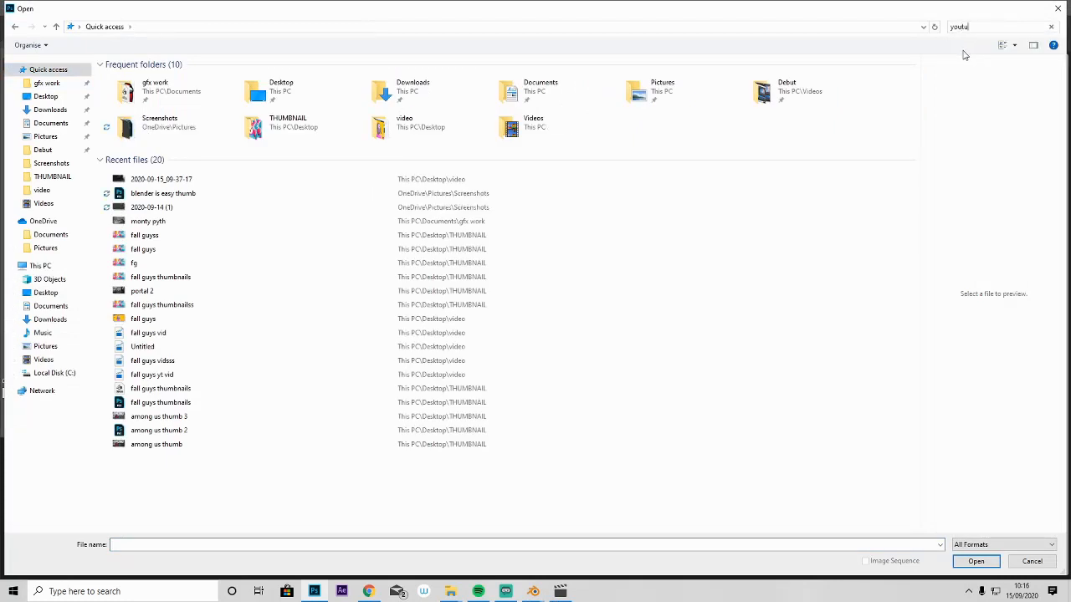
{"action": "type", "text": "be"}
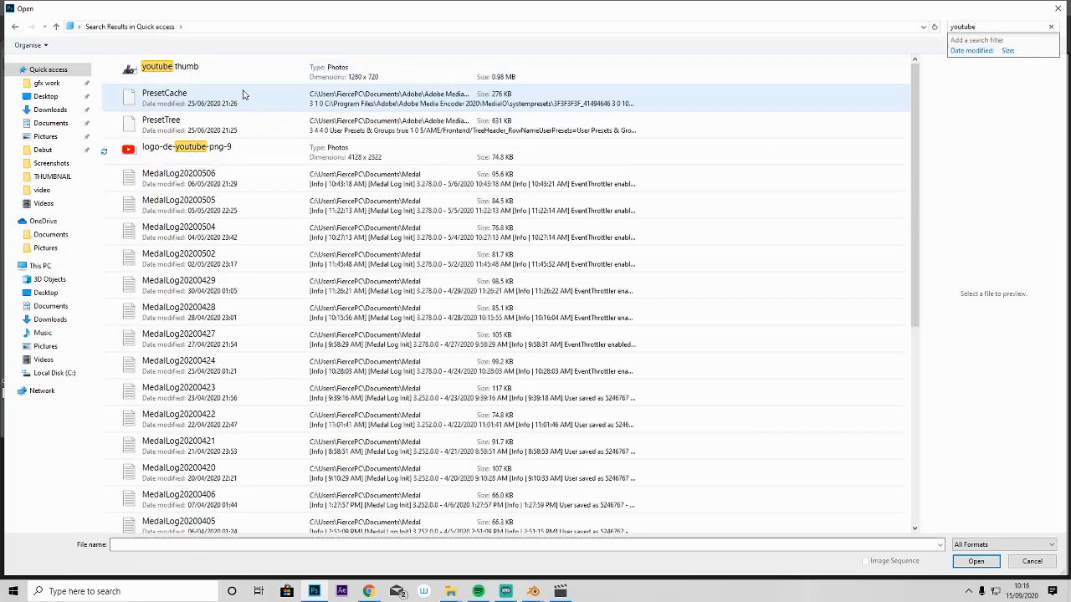
{"action": "double_click", "coordinate": [207, 79]}
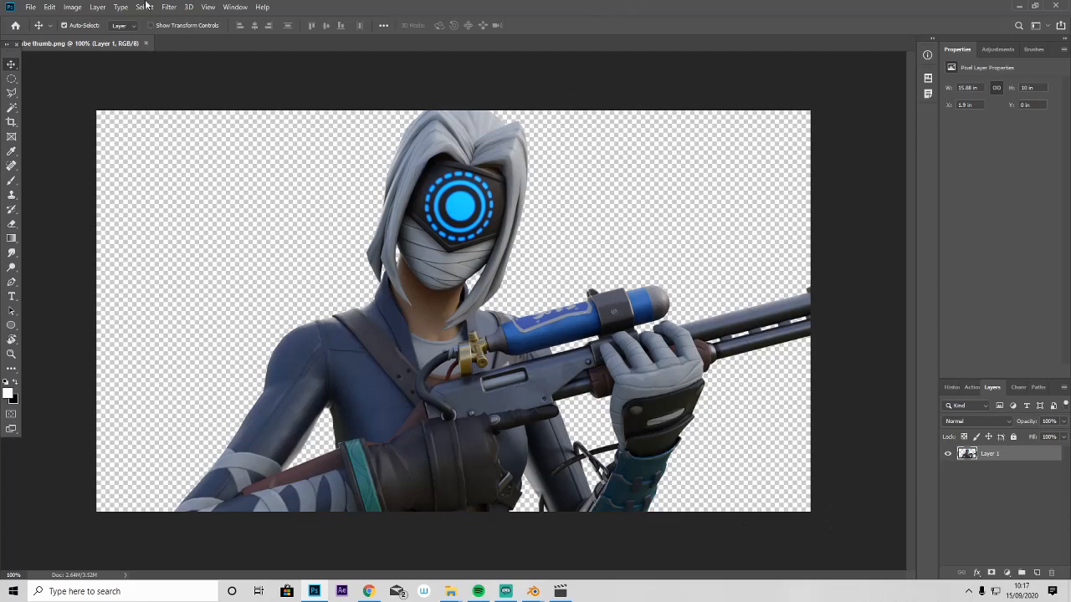
Step: Open the "All You Need Pack.psd" file as a second document
{"action": "left_click", "coordinate": [30, 8]}
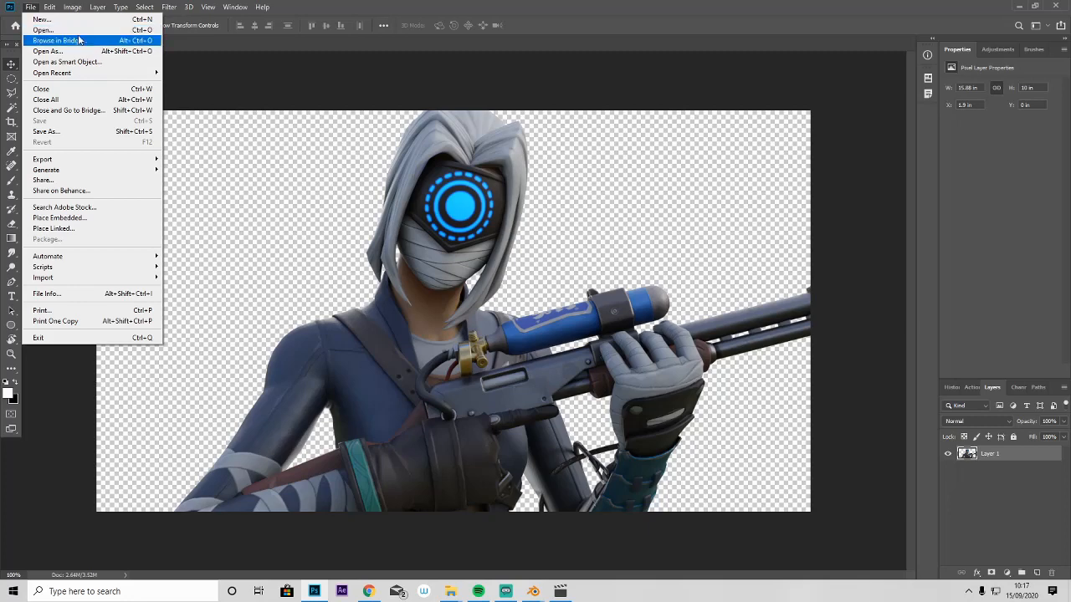
{"action": "left_click", "coordinate": [43, 29]}
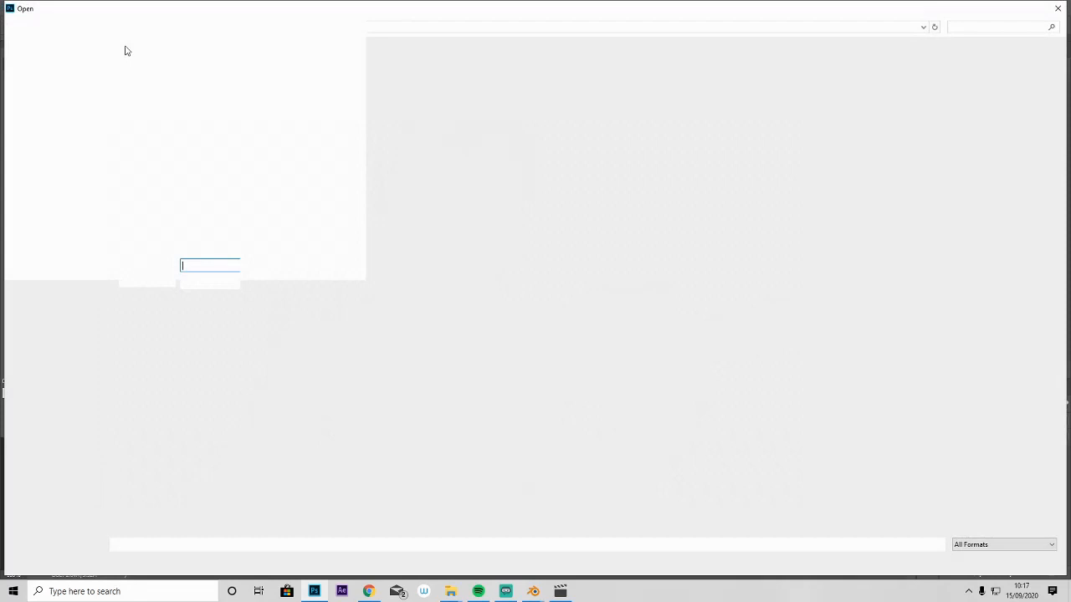
{"action": "left_click", "coordinate": [46, 69]}
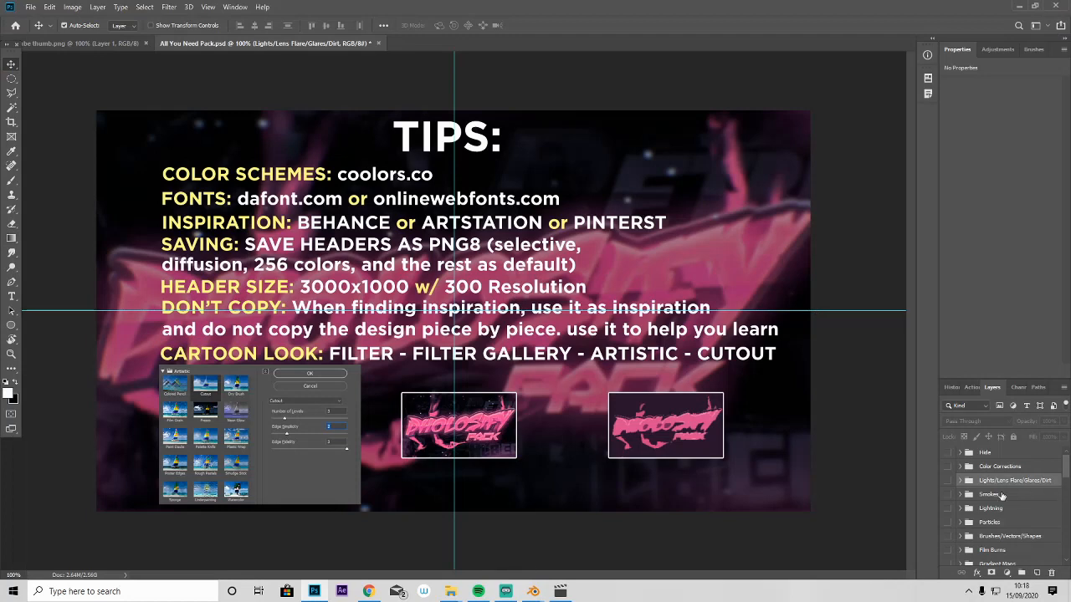
Step: Hide and collapse the Tips layer group in the pack
{"action": "scroll", "coordinate": [1002, 496], "scroll_direction": "down", "scroll_amount": 5}
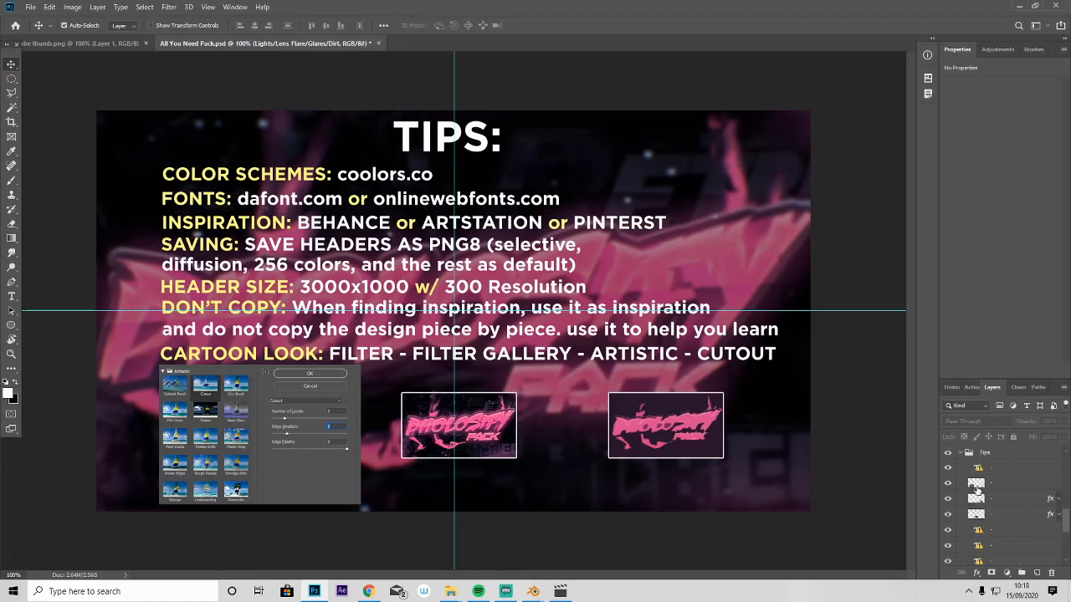
{"action": "left_click", "coordinate": [947, 468]}
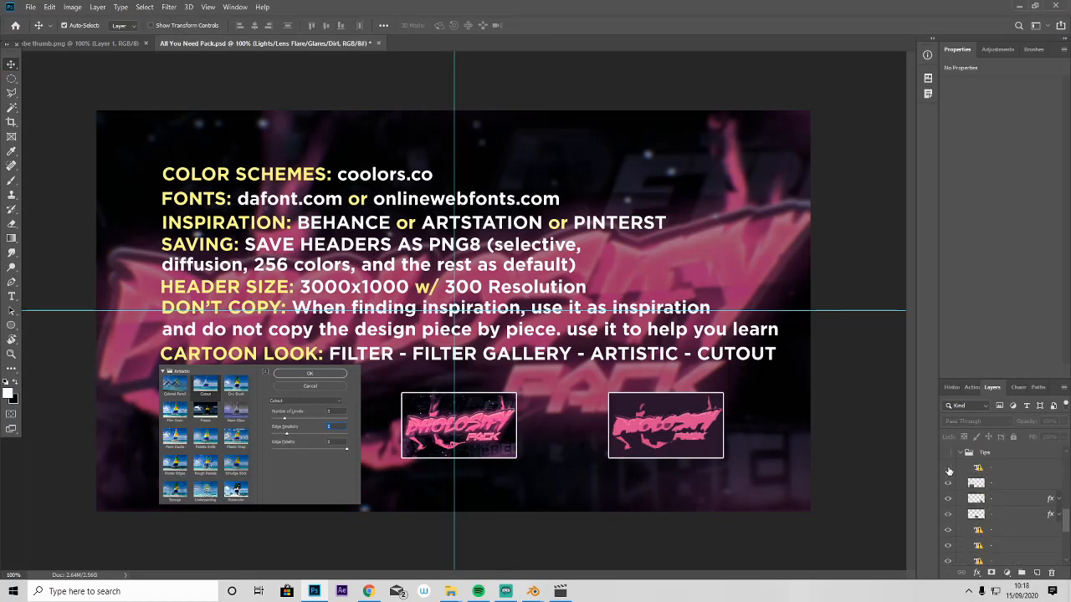
{"action": "left_click", "coordinate": [948, 468]}
{"action": "left_click", "coordinate": [948, 453]}
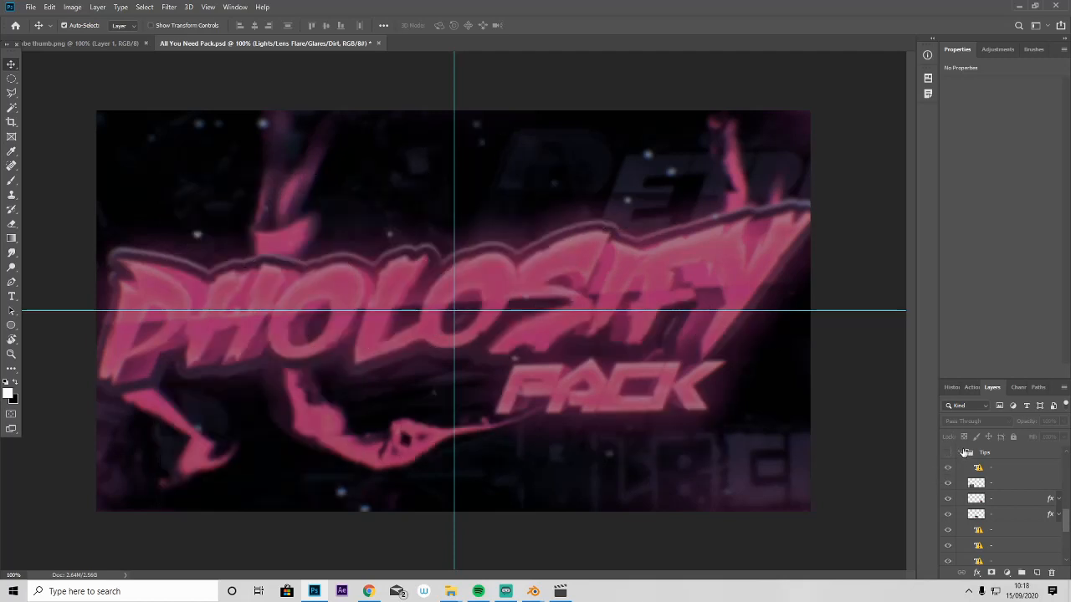
{"action": "left_click", "coordinate": [965, 451]}
Step: Show the Fortnite backgrounds (Chapter 2) layer group and expand it to reach its images
{"action": "scroll", "coordinate": [967, 450], "scroll_direction": "up", "scroll_amount": 2}
{"action": "scroll", "coordinate": [954, 491], "scroll_direction": "up", "scroll_amount": 2}
{"action": "scroll", "coordinate": [956, 492], "scroll_direction": "down", "scroll_amount": 3}
{"action": "scroll", "coordinate": [956, 493], "scroll_direction": "down", "scroll_amount": 4}
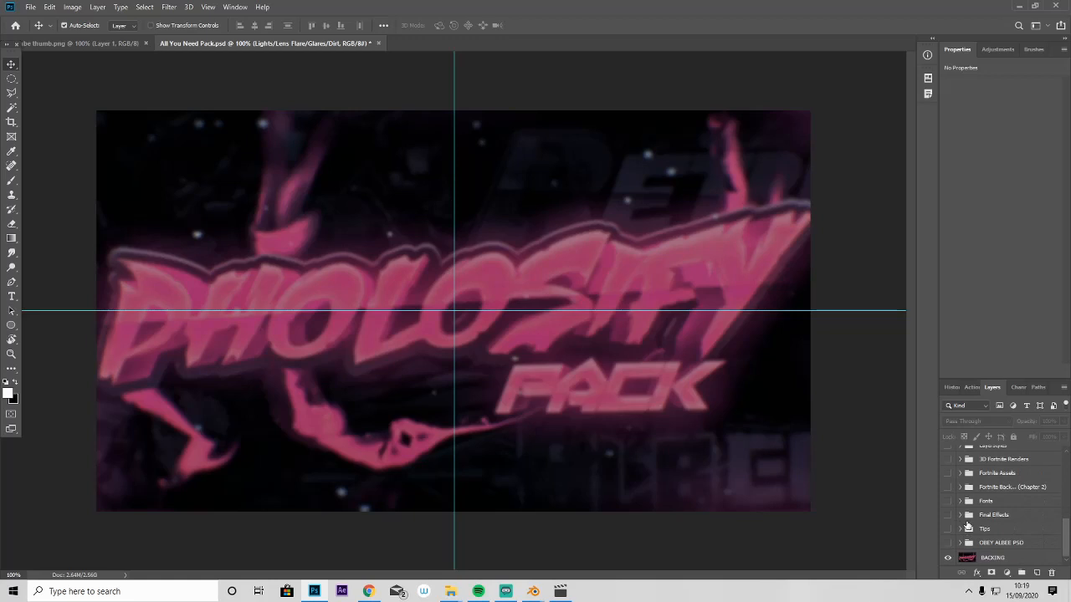
{"action": "left_click", "coordinate": [947, 490]}
{"action": "left_click", "coordinate": [961, 487]}
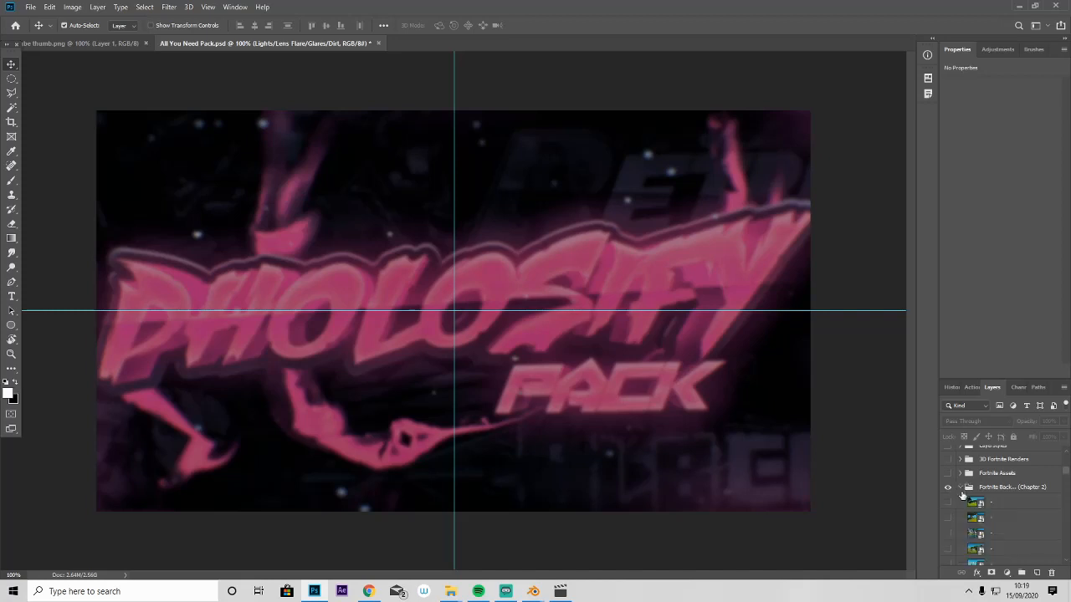
Step: Try the lake background in the group, then show only the grassy meadow with hay bales and a white mountain
{"action": "scroll", "coordinate": [958, 514], "scroll_direction": "down", "scroll_amount": 3}
{"action": "left_click", "coordinate": [948, 510]}
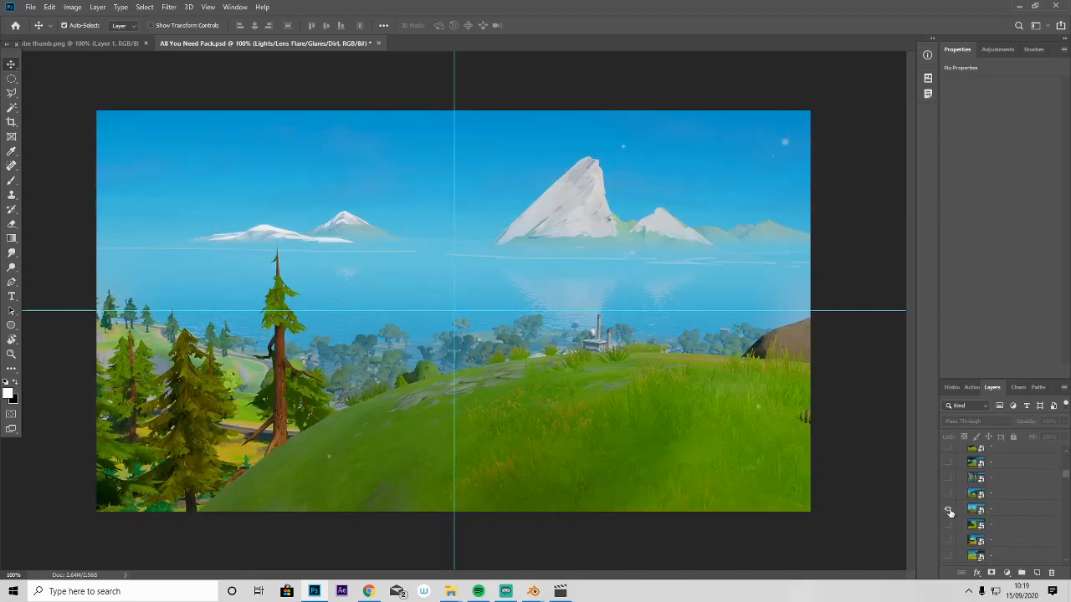
{"action": "left_click", "coordinate": [950, 513]}
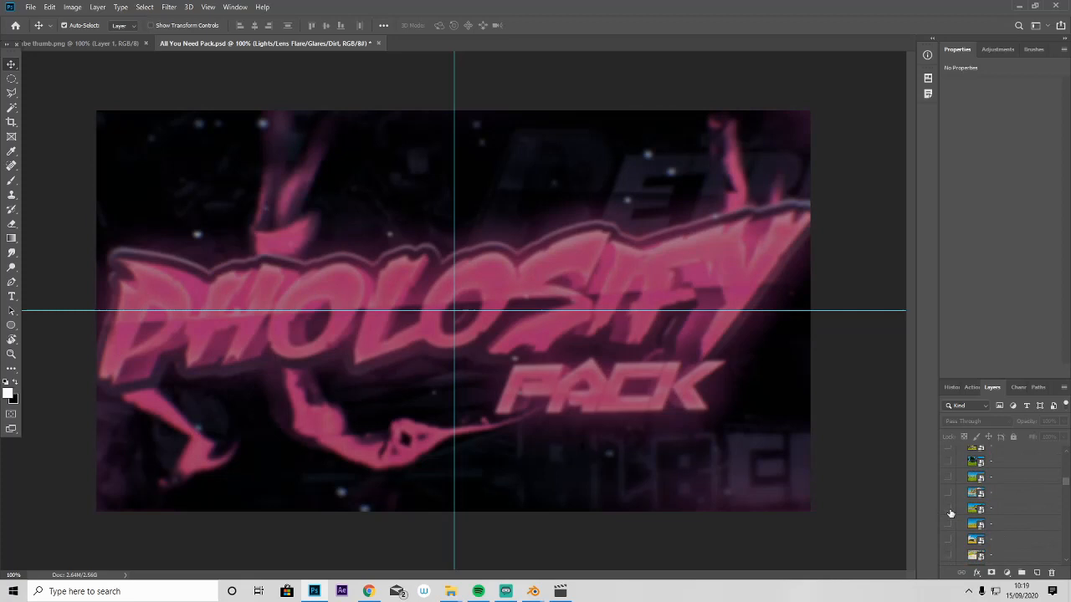
{"action": "scroll", "coordinate": [949, 523], "scroll_direction": "down", "scroll_amount": 5}
{"action": "scroll", "coordinate": [949, 532], "scroll_direction": "down", "scroll_amount": 3}
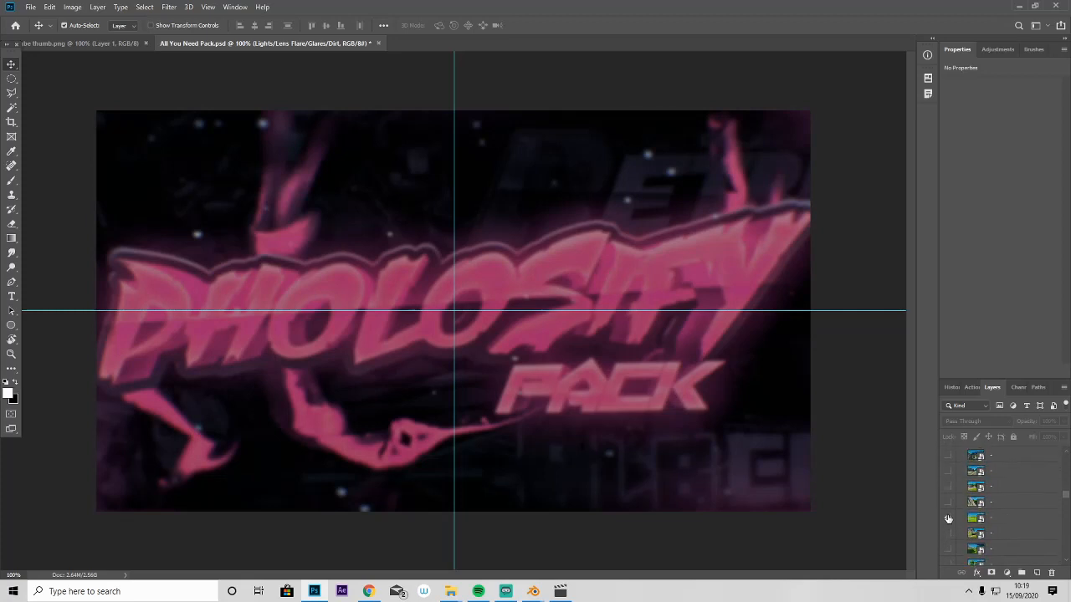
{"action": "left_click", "coordinate": [948, 518]}
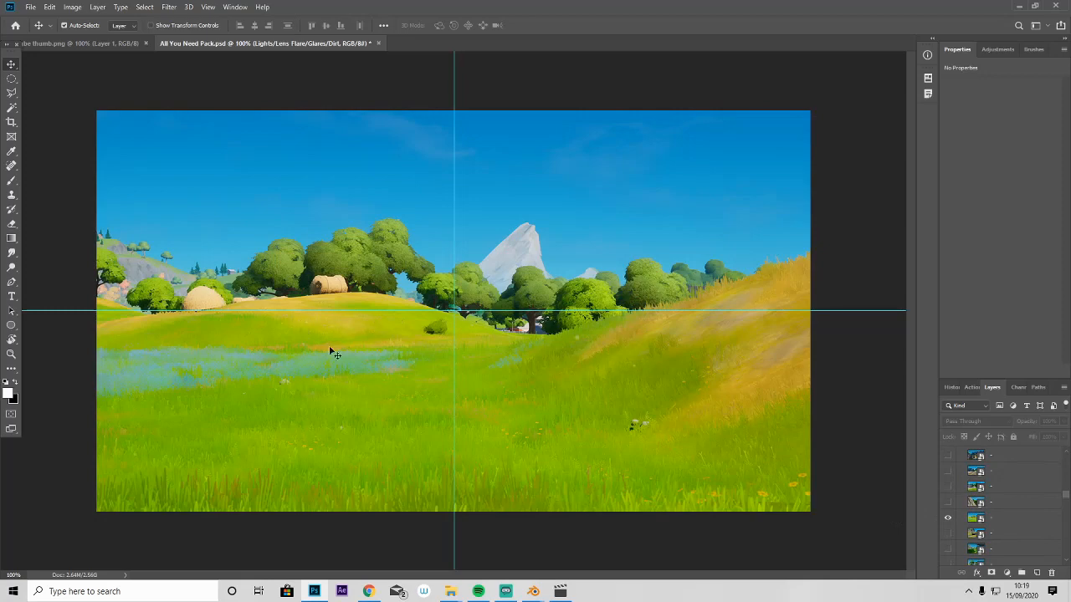
Step: Copy the meadow background into the "youtube thumb" document and place it beneath the character's Layer 1
{"action": "left_click_drag", "start_coordinate": [327, 334], "coordinate": [486, 302]}
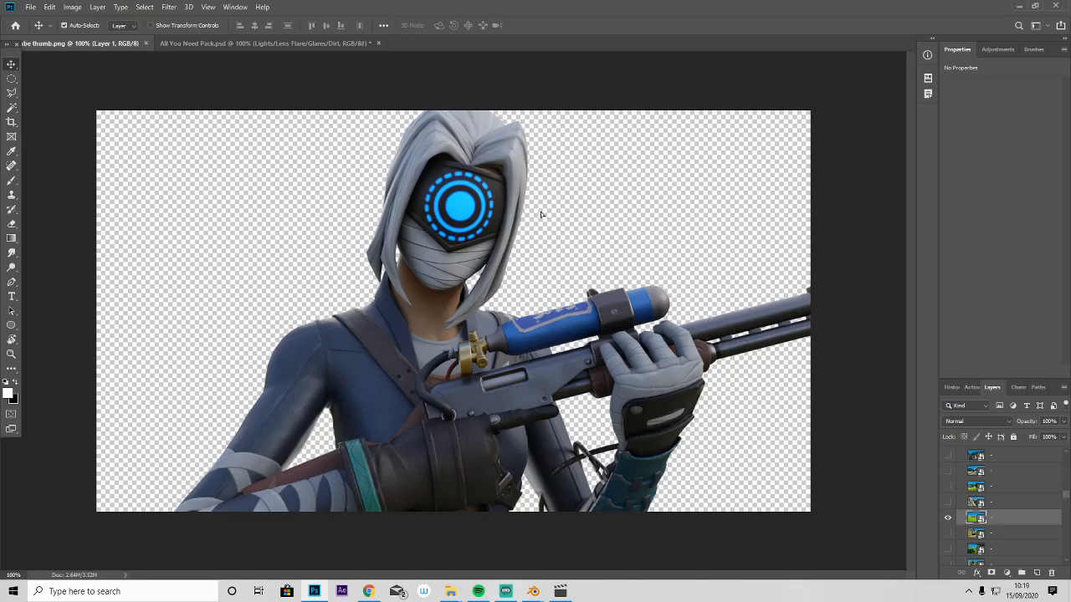
{"action": "key", "text": "ctrl+Tab"}
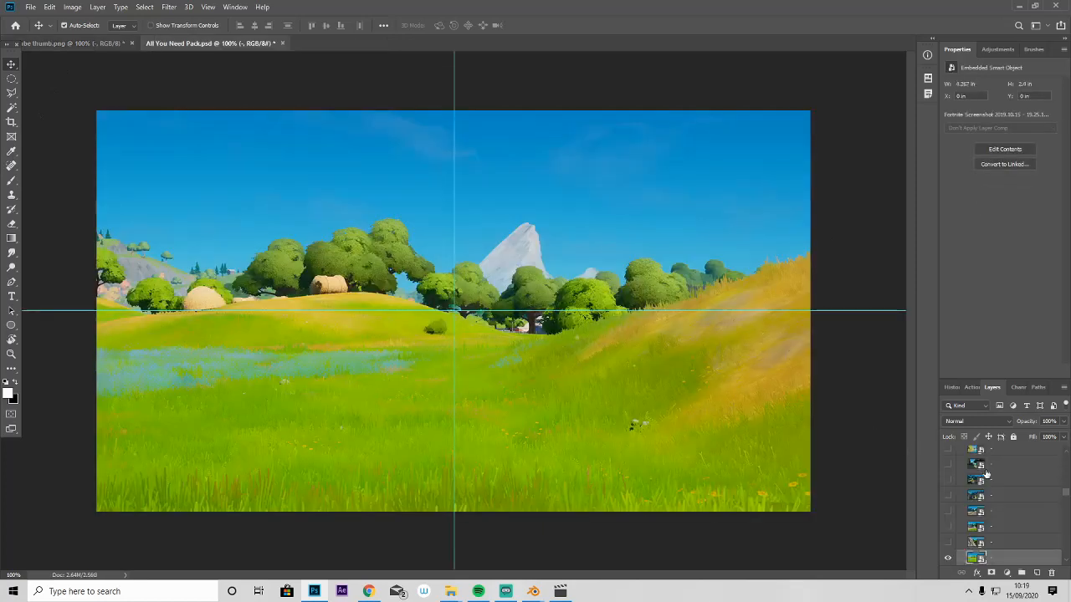
{"action": "left_click", "coordinate": [110, 43]}
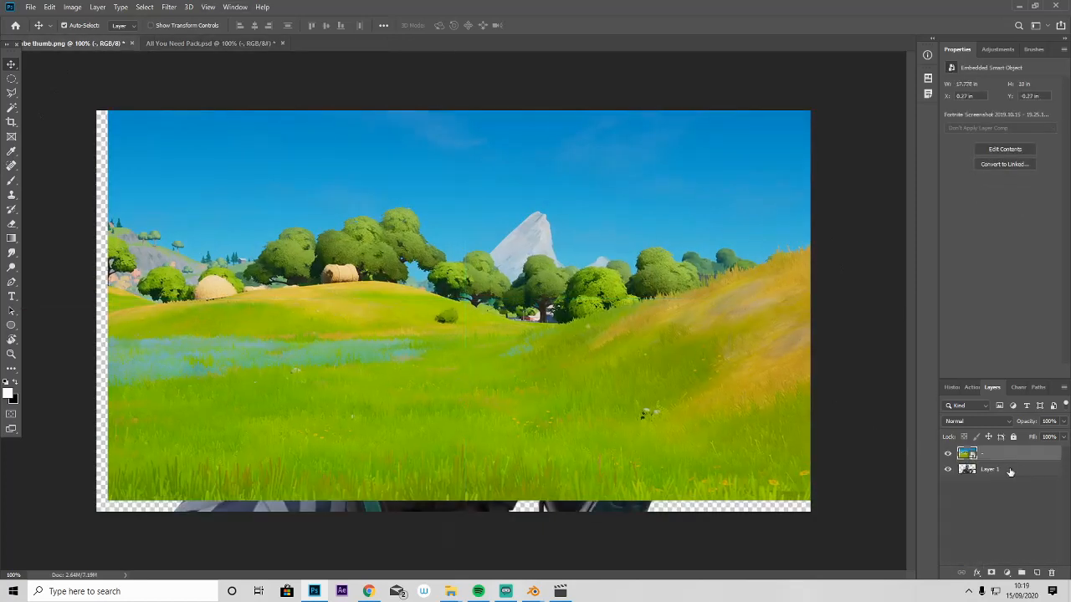
{"action": "left_click_drag", "start_coordinate": [1002, 465], "coordinate": [1003, 479]}
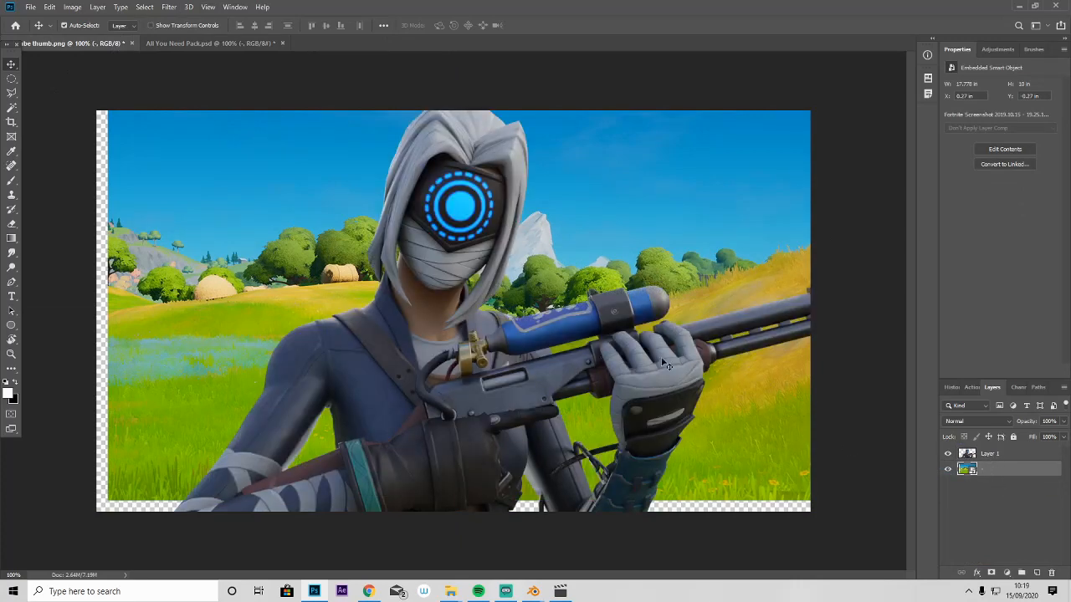
Step: Align the meadow to the canvas, scale it about its centre to 101.67%, and move it down to Y 1.76 in
{"action": "left_click_drag", "start_coordinate": [691, 238], "coordinate": [680, 227]}
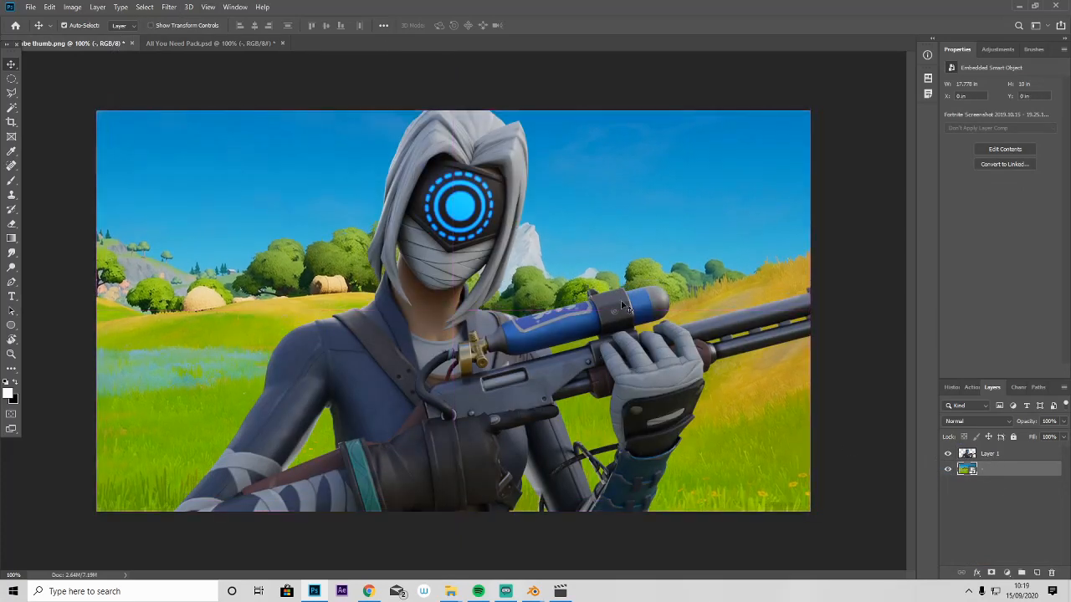
{"action": "key", "text": "ctrl+t"}
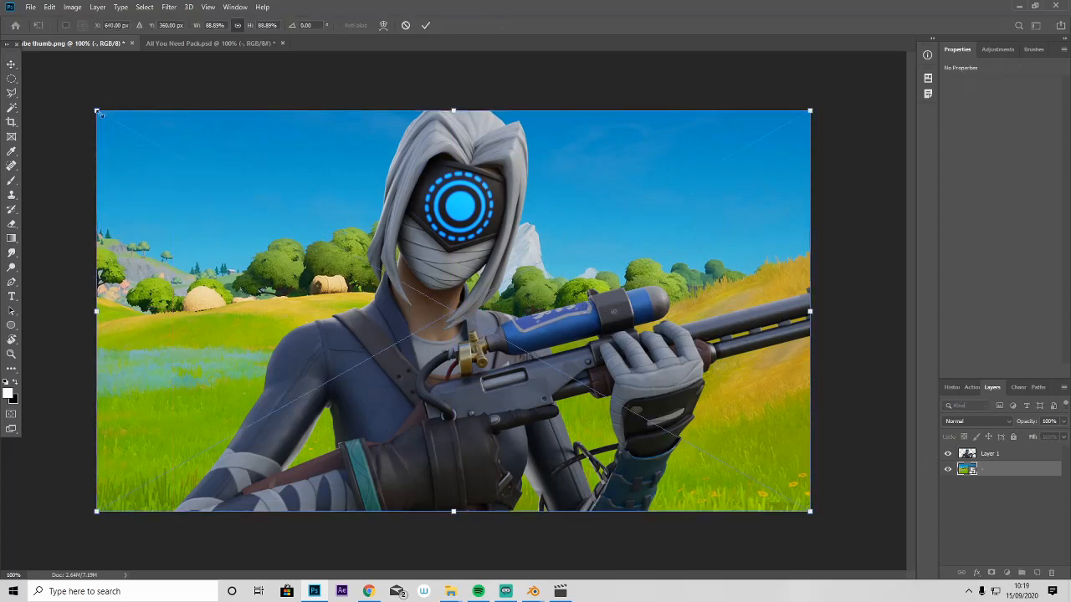
{"action": "left_click_drag", "start_coordinate": [97, 110], "coordinate": [50, 81], "text": "alt"}
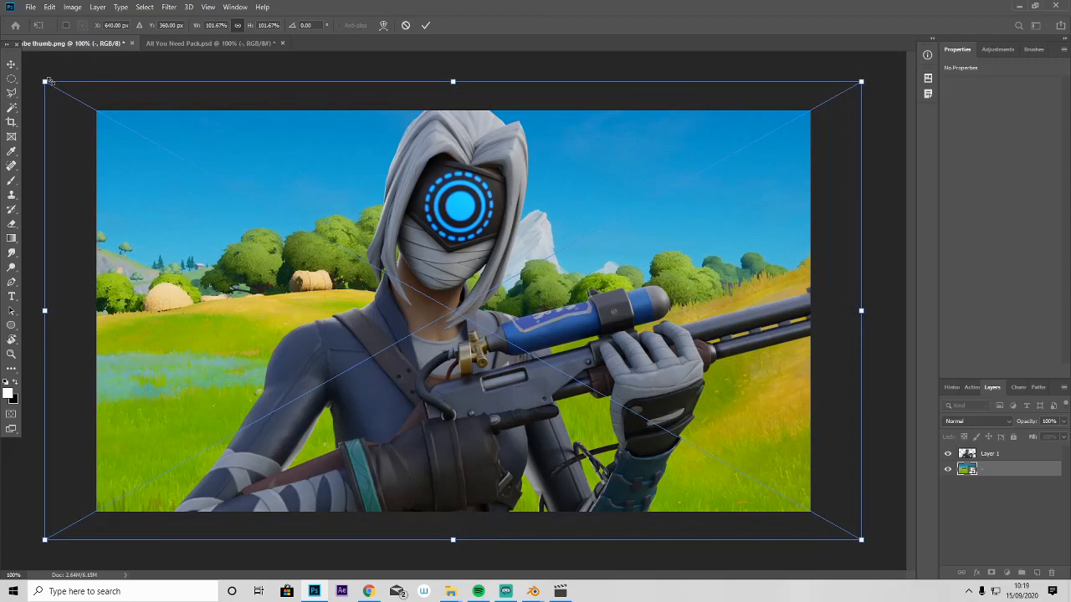
{"action": "left_click", "coordinate": [12, 65]}
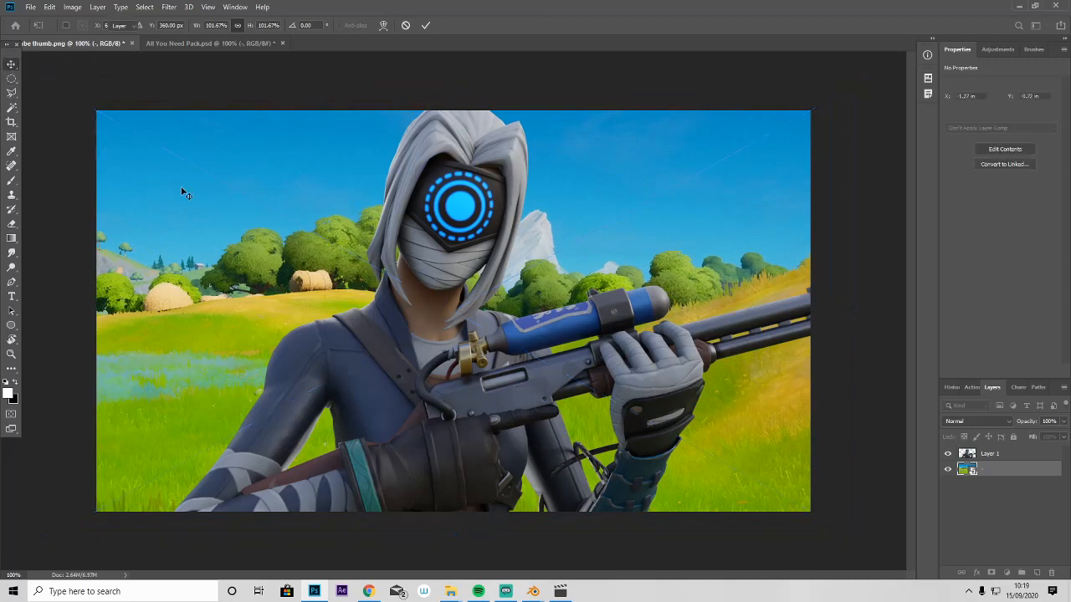
{"action": "left_click_drag", "start_coordinate": [194, 219], "coordinate": [202, 293]}
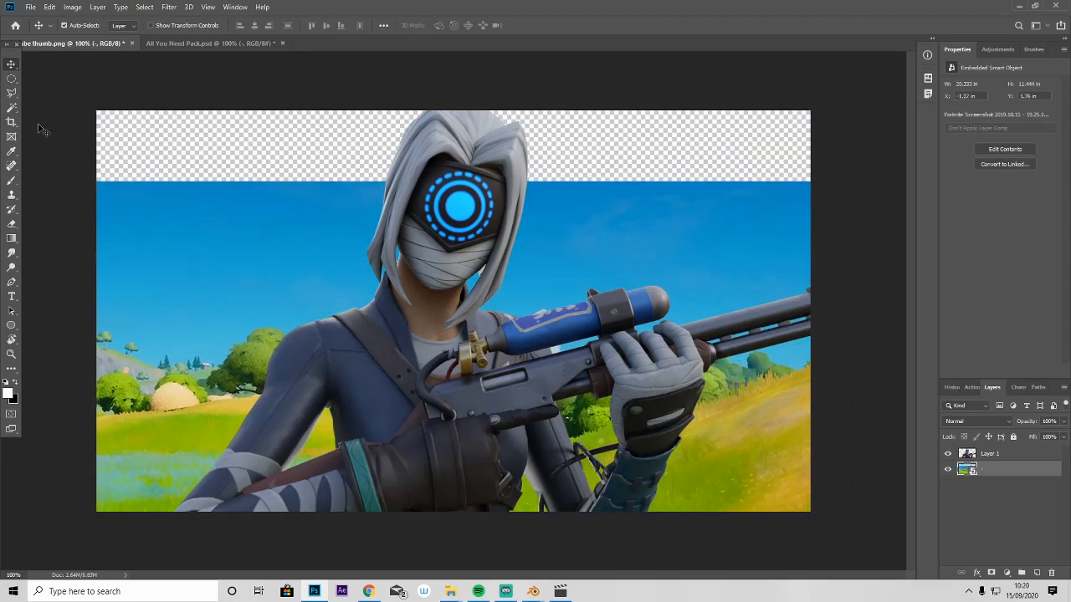
Step: Copy a full-width strip of sky about 1.67 in high from the background's upper edge onto a new layer
{"action": "left_click", "coordinate": [12, 79]}
{"action": "left_click", "coordinate": [65, 77]}
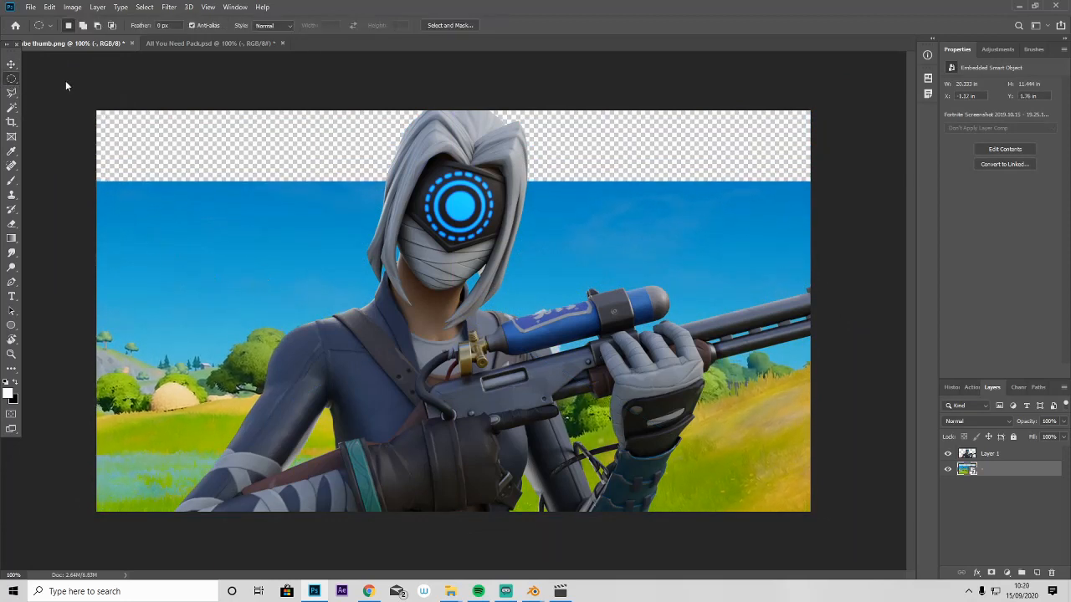
{"action": "left_click_drag", "start_coordinate": [95, 181], "coordinate": [818, 247]}
{"action": "key", "text": "ctrl+j"}
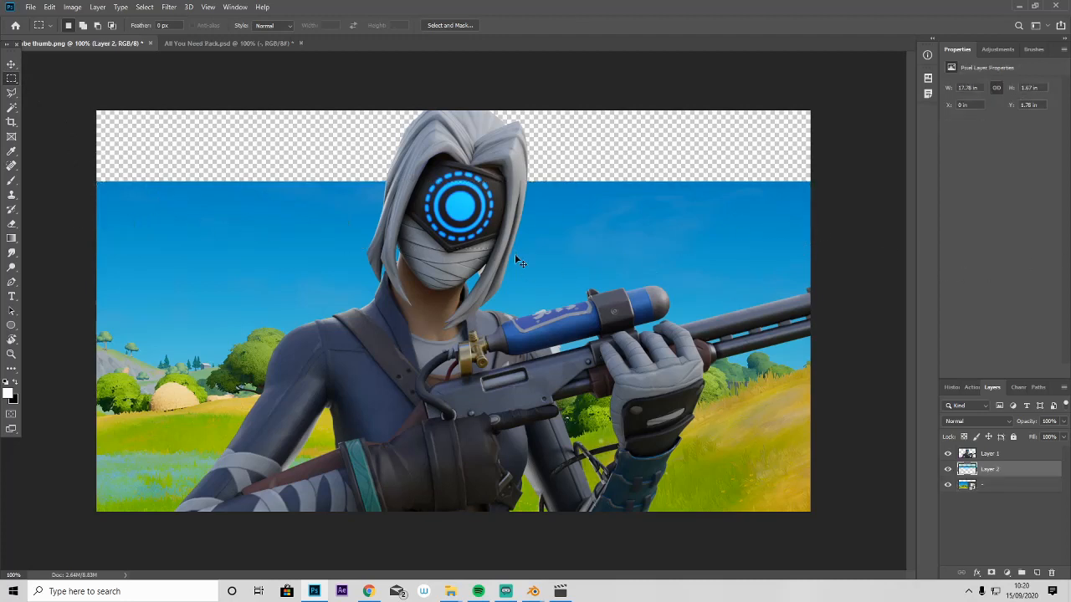
Step: Stretch the copied sky strip upward to about 4.6 in high, covering the transparent gap above the meadow
{"action": "key", "text": "ctrl+t"}
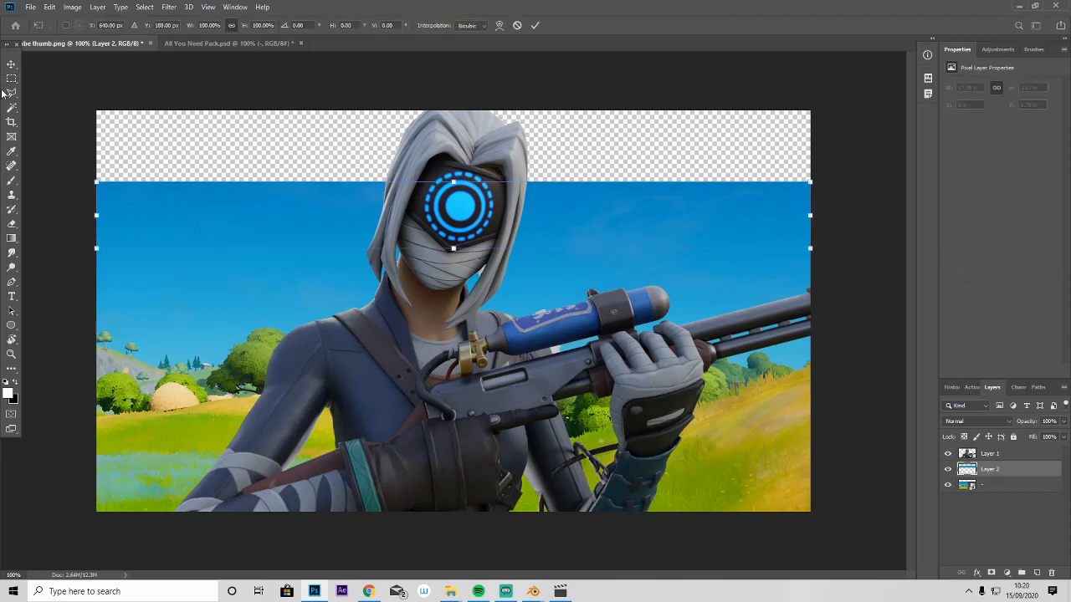
{"action": "left_click_drag", "start_coordinate": [452, 183], "coordinate": [453, 64]}
{"action": "left_click", "coordinate": [11, 61]}
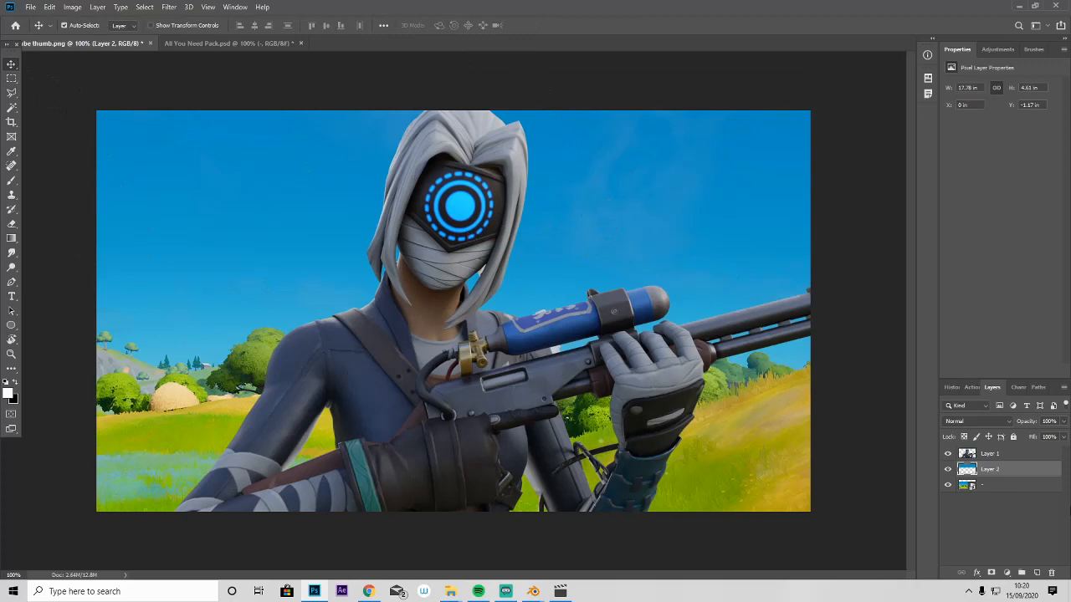
Step: Add a Vibrance adjustment layer above the character's Layer 1
{"action": "left_click", "coordinate": [999, 454]}
{"action": "left_click", "coordinate": [1000, 454]}
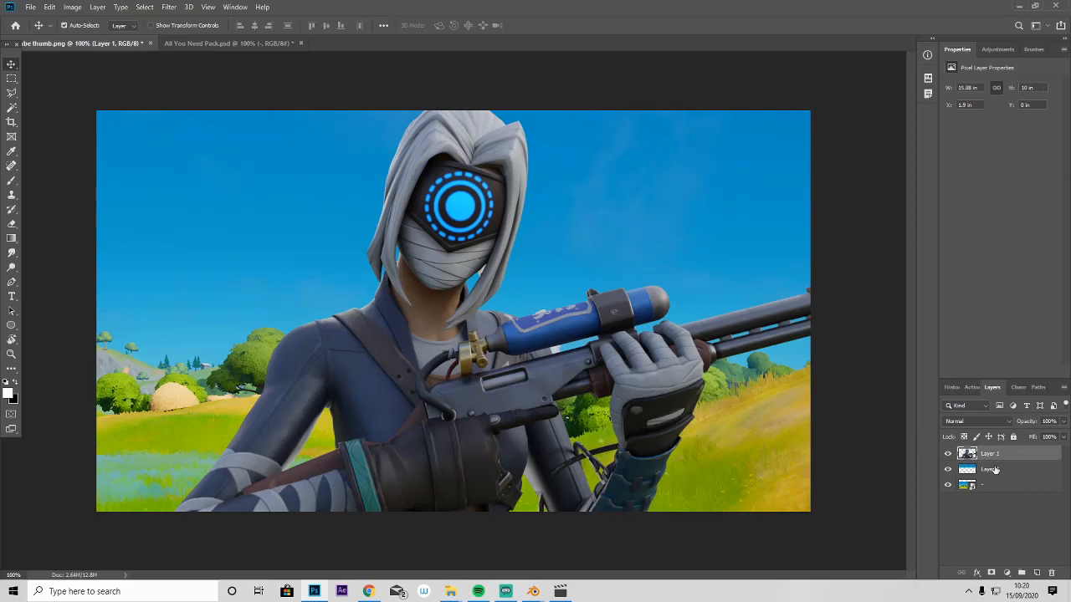
{"action": "left_click", "coordinate": [1009, 573]}
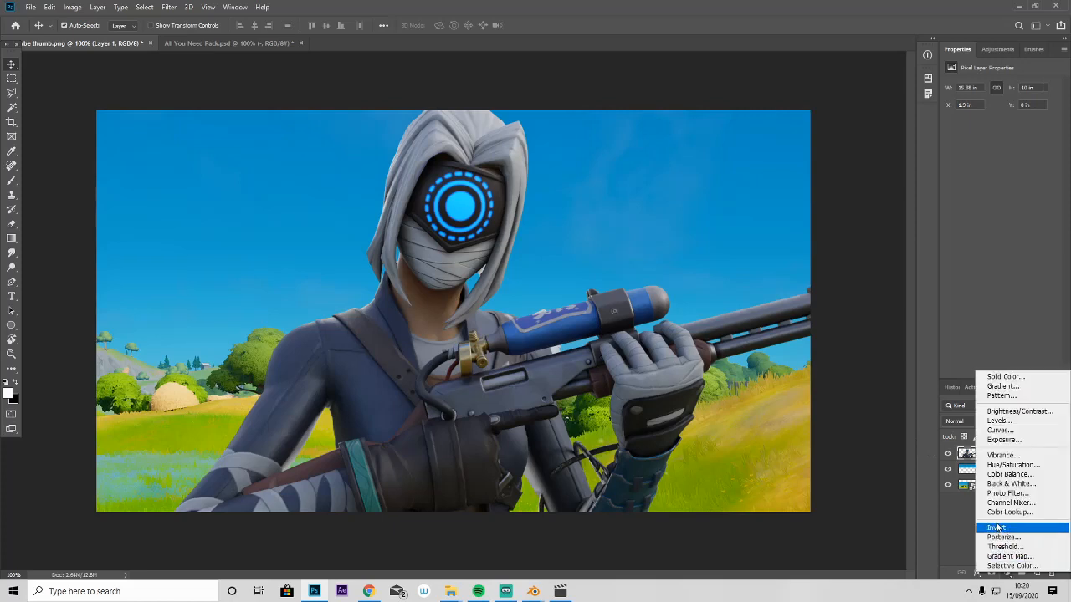
{"action": "left_click", "coordinate": [1003, 455]}
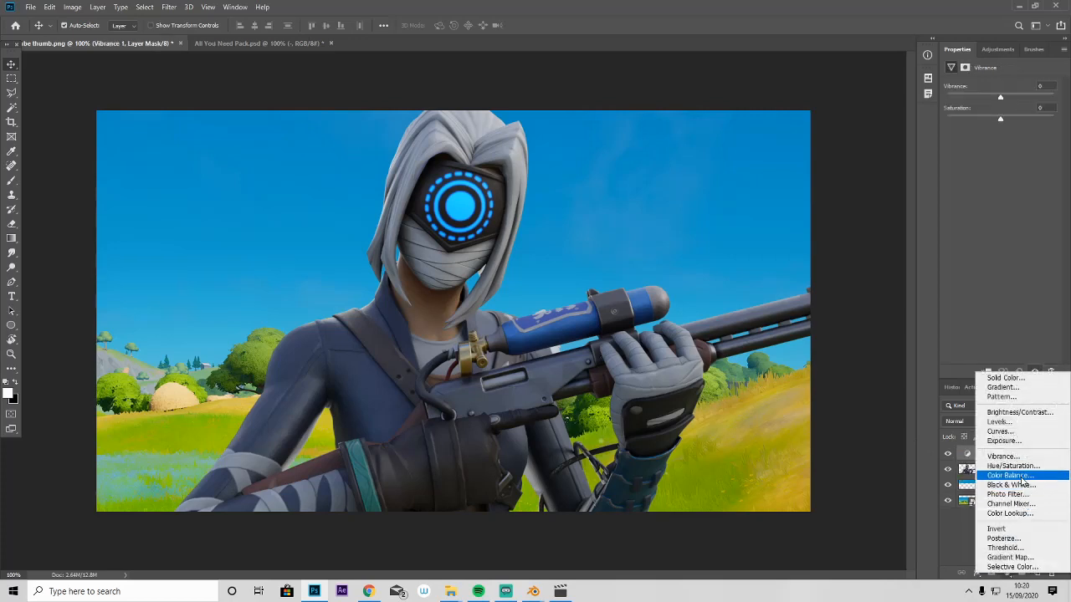
Step: Add a Brightness/Contrast and a Levels adjustment layer above the Vibrance layer
{"action": "left_click", "coordinate": [1002, 413]}
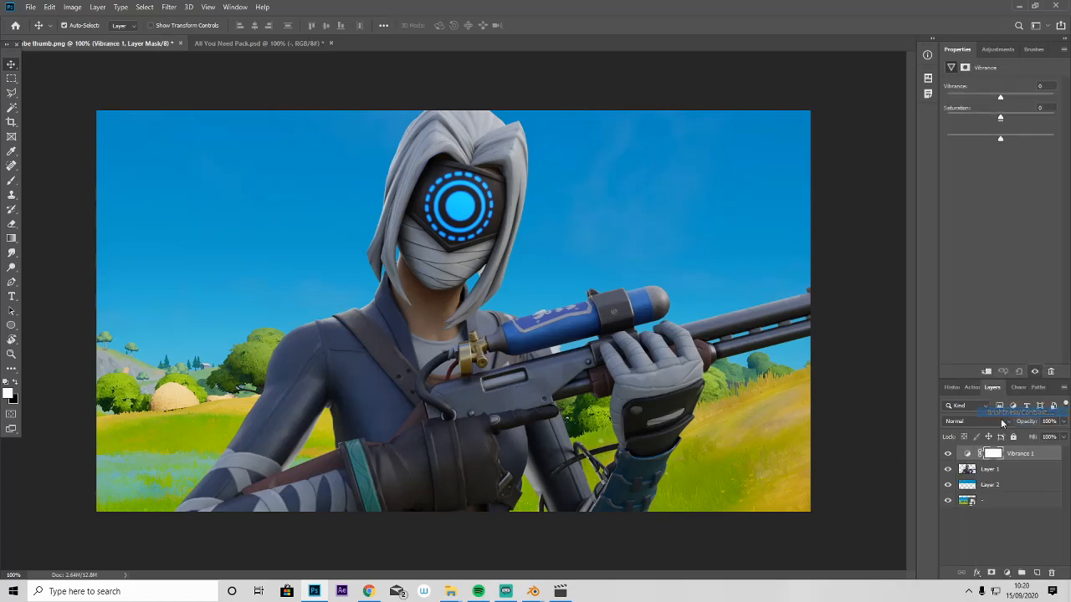
{"action": "left_click", "coordinate": [1007, 573]}
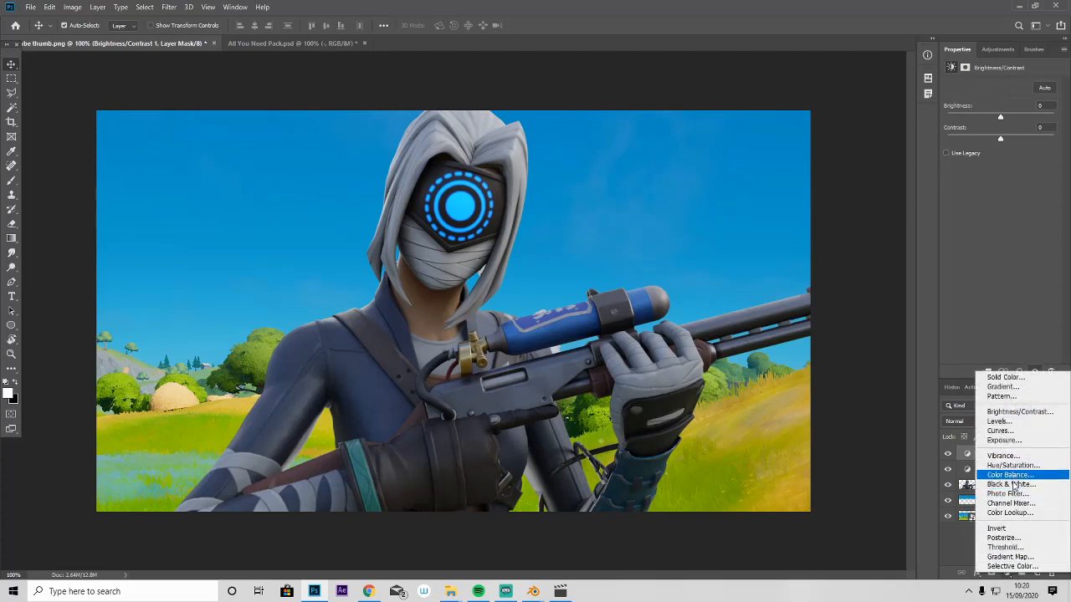
{"action": "left_click", "coordinate": [1010, 422]}
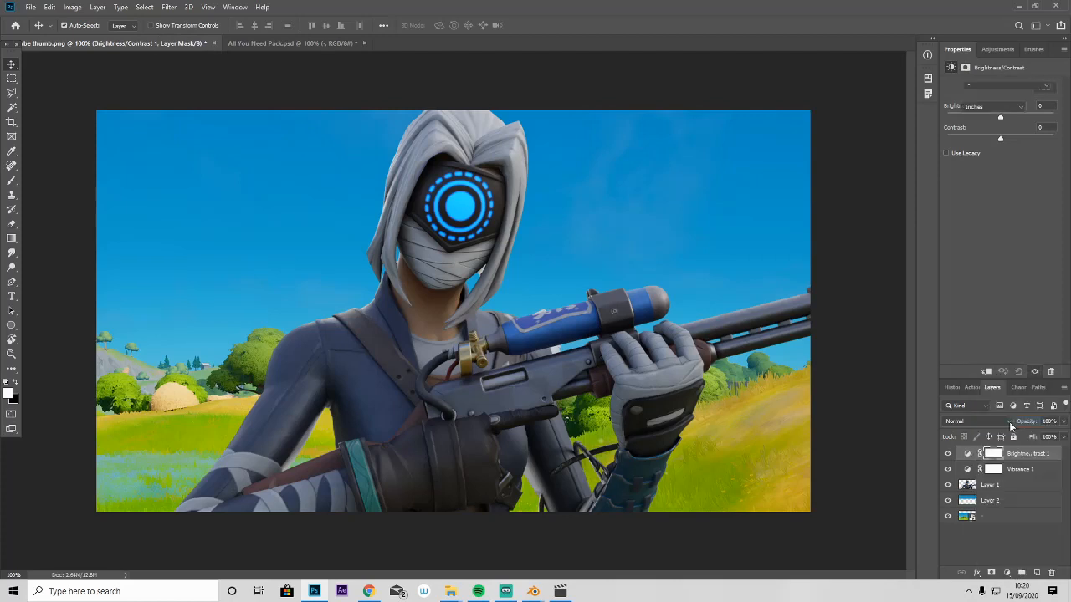
Step: Set the Levels midtones to 0.93 and white input to 183, and clip the adjustment directly to the character's Layer 1
{"action": "mouse_move", "coordinate": [1008, 168]}
{"action": "left_mouse_down"}
{"action": "mouse_move", "coordinate": [1022, 169]}
{"action": "mouse_move", "coordinate": [1011, 169]}
{"action": "left_mouse_up"}
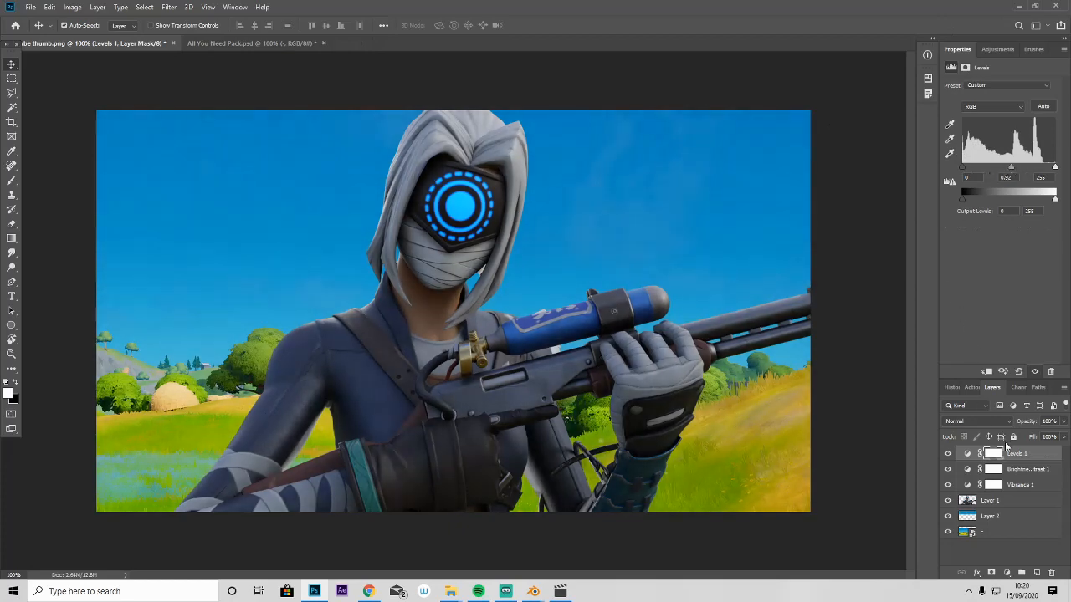
{"action": "mouse_move", "coordinate": [966, 168]}
{"action": "left_mouse_down"}
{"action": "mouse_move", "coordinate": [977, 168]}
{"action": "mouse_move", "coordinate": [962, 168]}
{"action": "left_mouse_up"}
{"action": "left_click_drag", "start_coordinate": [1055, 169], "coordinate": [997, 169]}
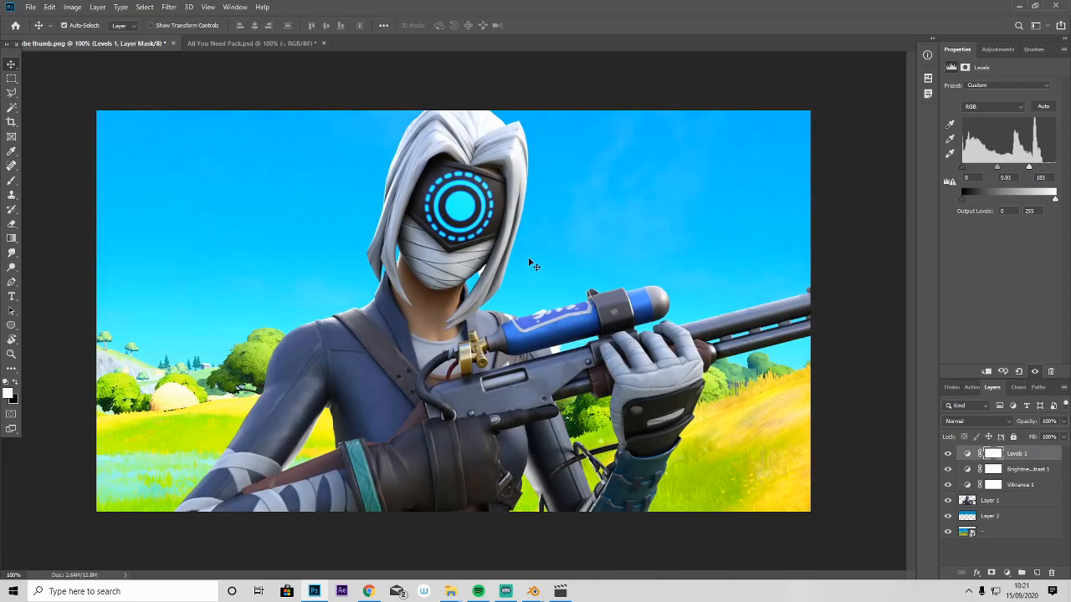
{"action": "left_click_drag", "start_coordinate": [1014, 462], "coordinate": [1020, 492]}
{"action": "left_click", "coordinate": [1011, 492], "text": "alt"}
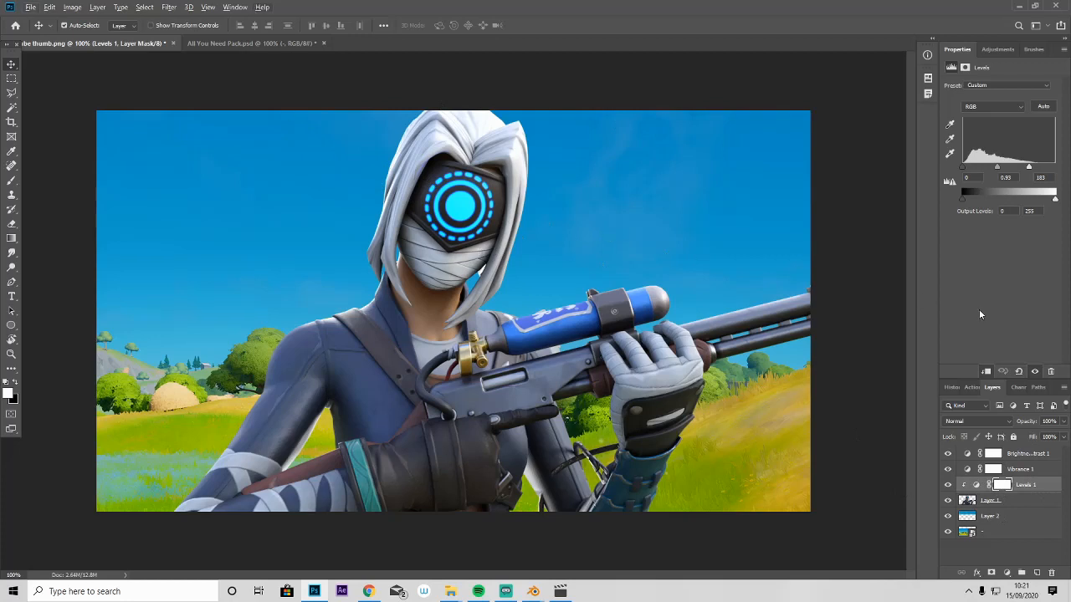
Step: Set the Vibrance layer to Vibrance +43 and Saturation +11, and the Brightness/Contrast layer to Brightness 16 and Contrast 25
{"action": "left_click", "coordinate": [1007, 470]}
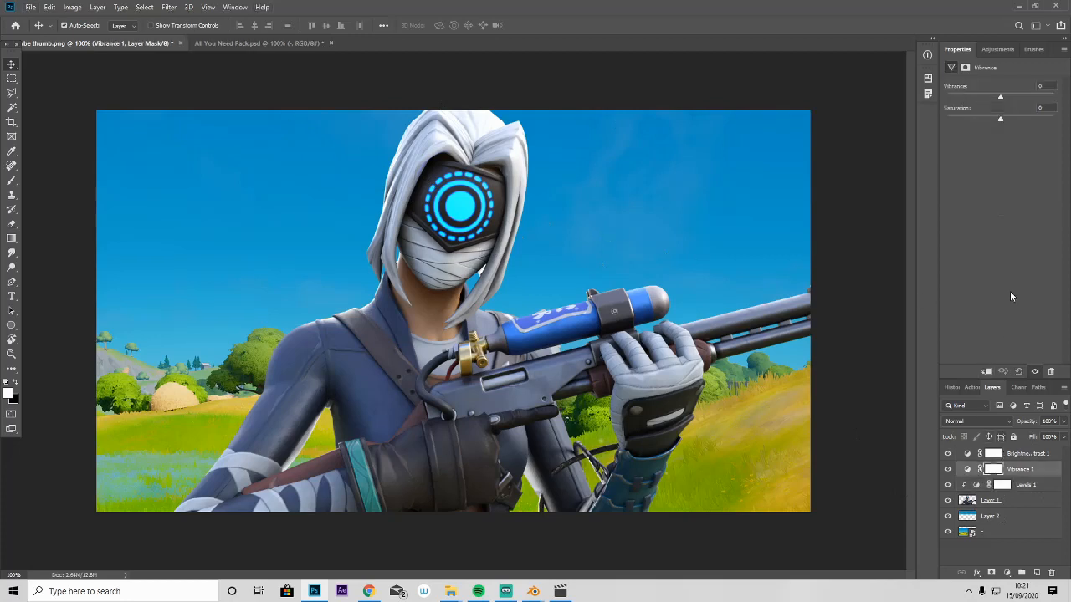
{"action": "left_click_drag", "start_coordinate": [1022, 98], "coordinate": [1005, 118]}
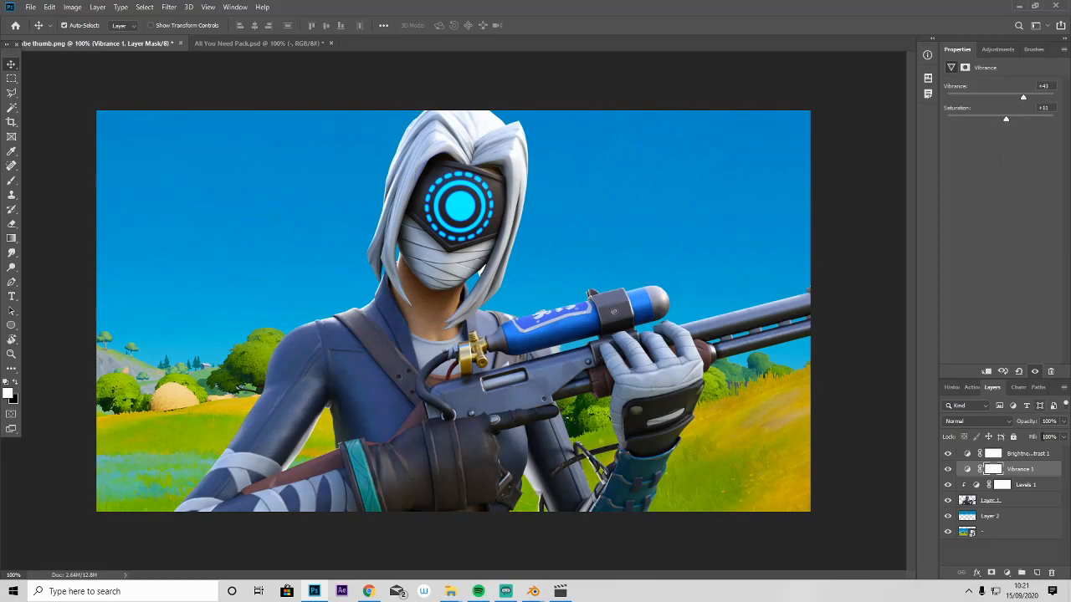
{"action": "left_click", "coordinate": [1035, 455]}
{"action": "mouse_move", "coordinate": [1011, 115]}
{"action": "left_mouse_down"}
{"action": "mouse_move", "coordinate": [991, 142]}
{"action": "mouse_move", "coordinate": [1012, 141]}
{"action": "mouse_move", "coordinate": [1008, 117]}
{"action": "left_mouse_up"}
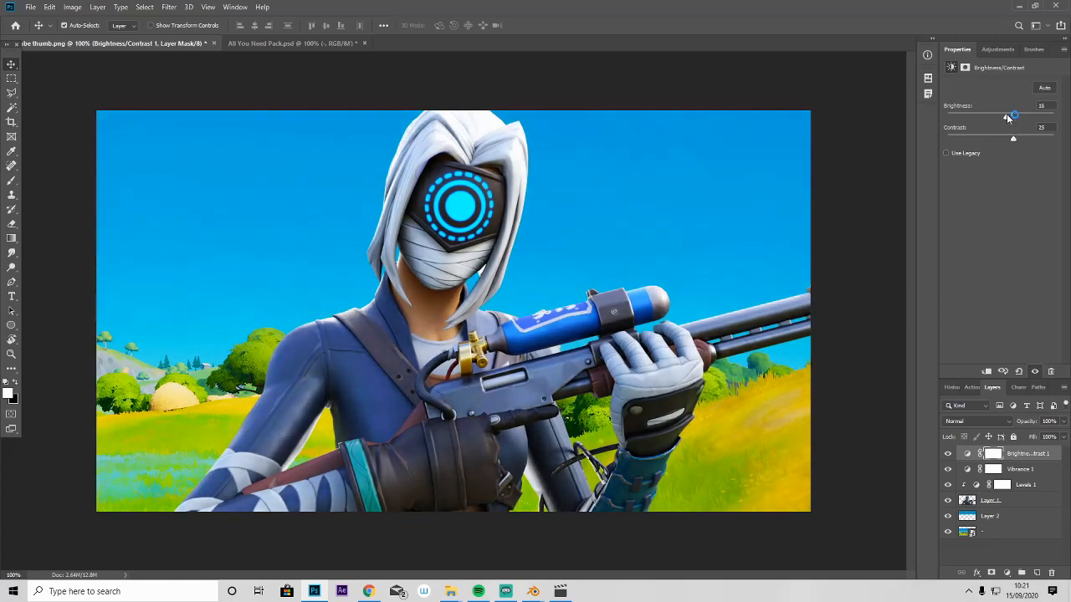
Step: Lower the Vibrance layer's settings to Vibrance +34 and Saturation +3
{"action": "left_click", "coordinate": [1017, 471]}
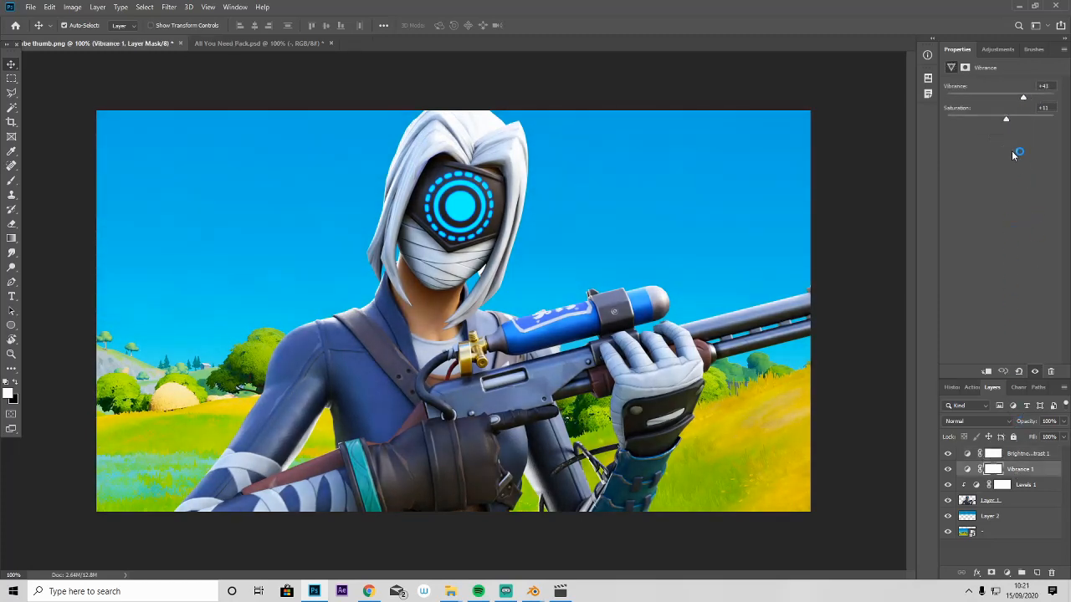
{"action": "left_click_drag", "start_coordinate": [1020, 98], "coordinate": [1001, 119]}
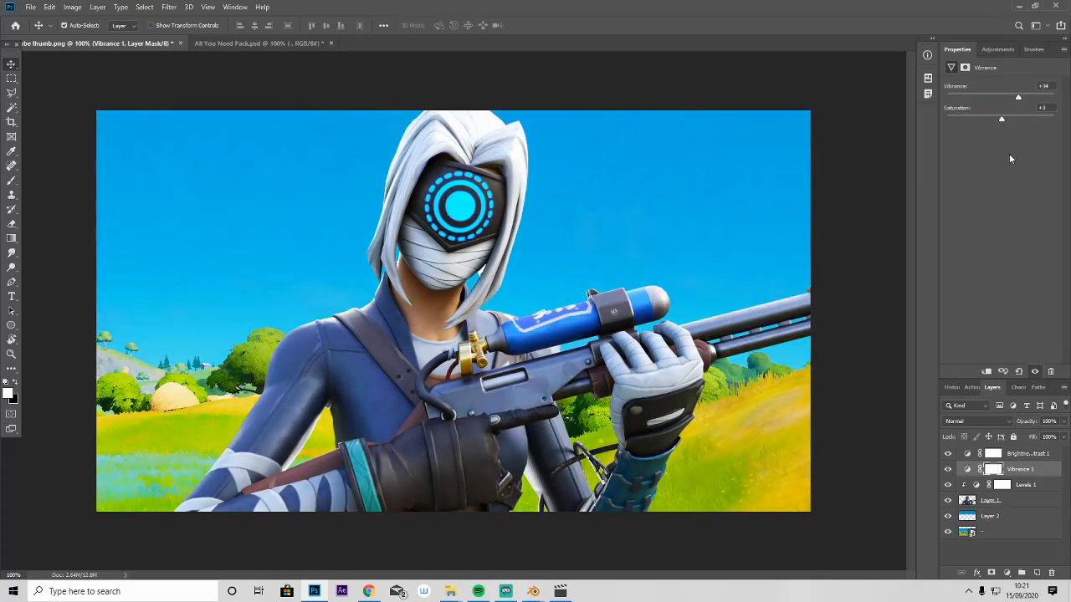
{"action": "left_click", "coordinate": [946, 471]}
Step: Merge the stretched sky strip on Layer 2 with the meadow background layer below it
{"action": "left_click", "coordinate": [999, 519]}
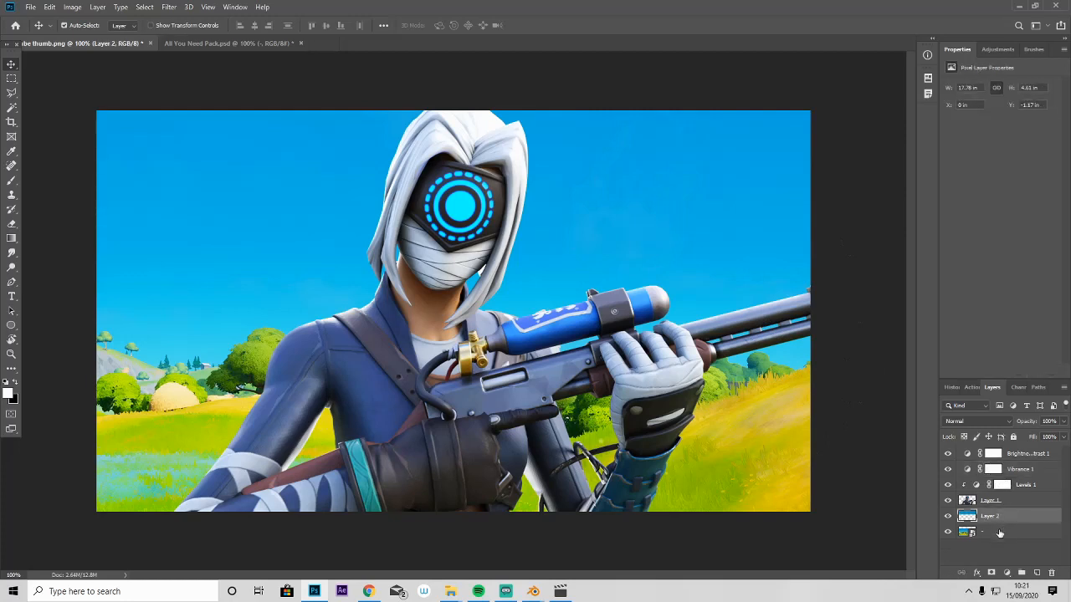
{"action": "left_click", "coordinate": [989, 533], "text": "shift"}
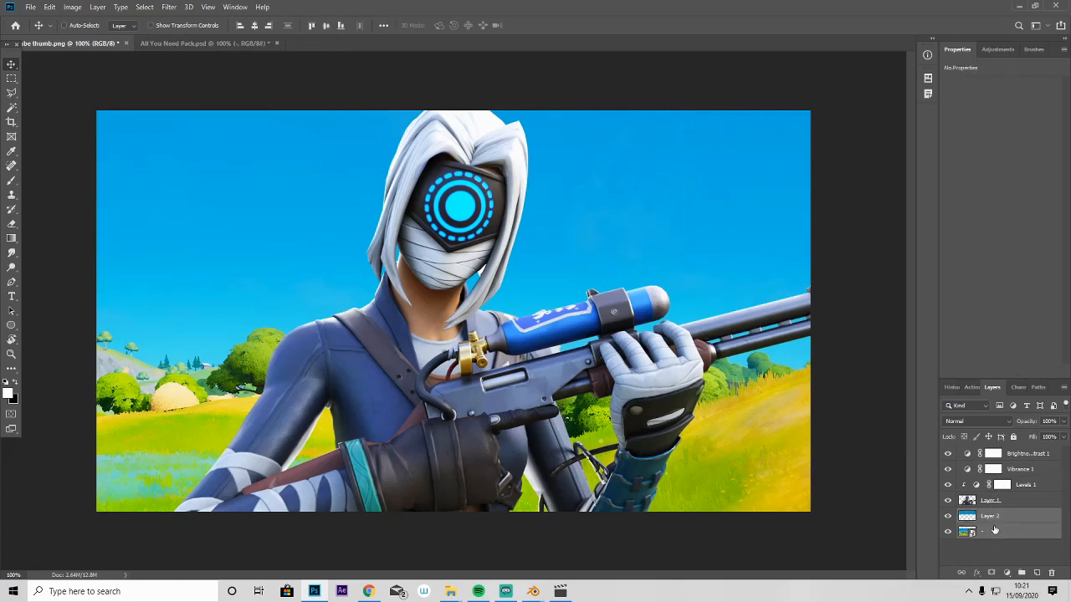
{"action": "left_click", "coordinate": [995, 522]}
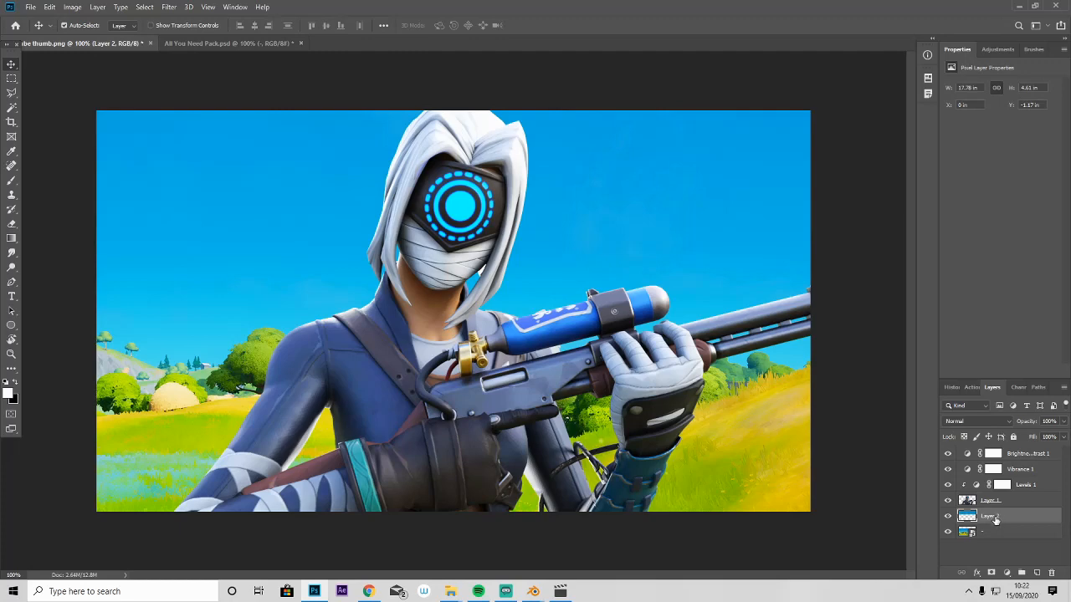
{"action": "left_click", "coordinate": [990, 536], "text": "shift"}
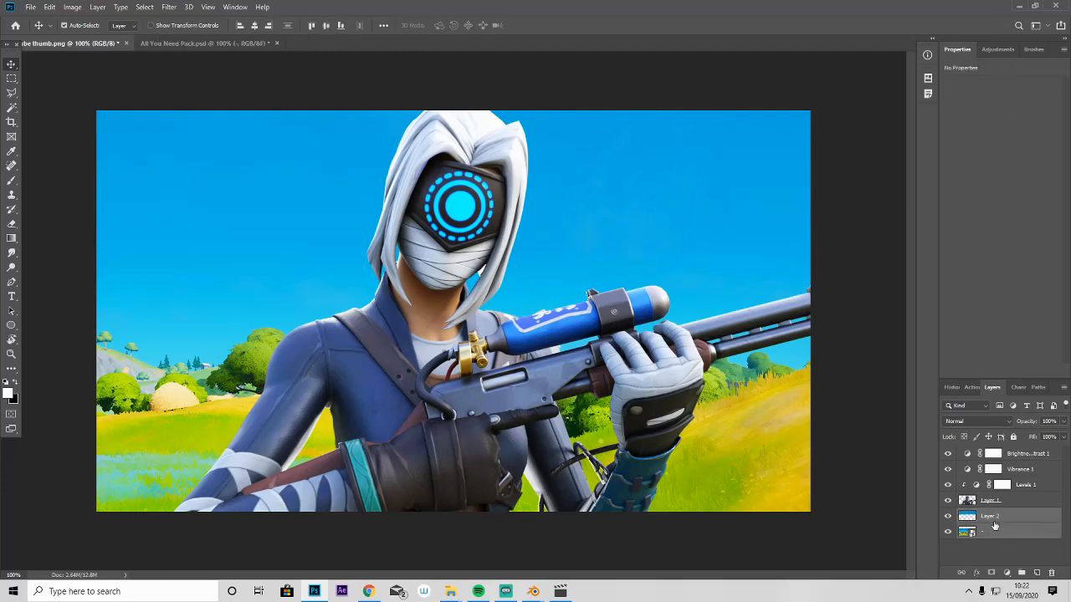
{"action": "right_click", "coordinate": [996, 518]}
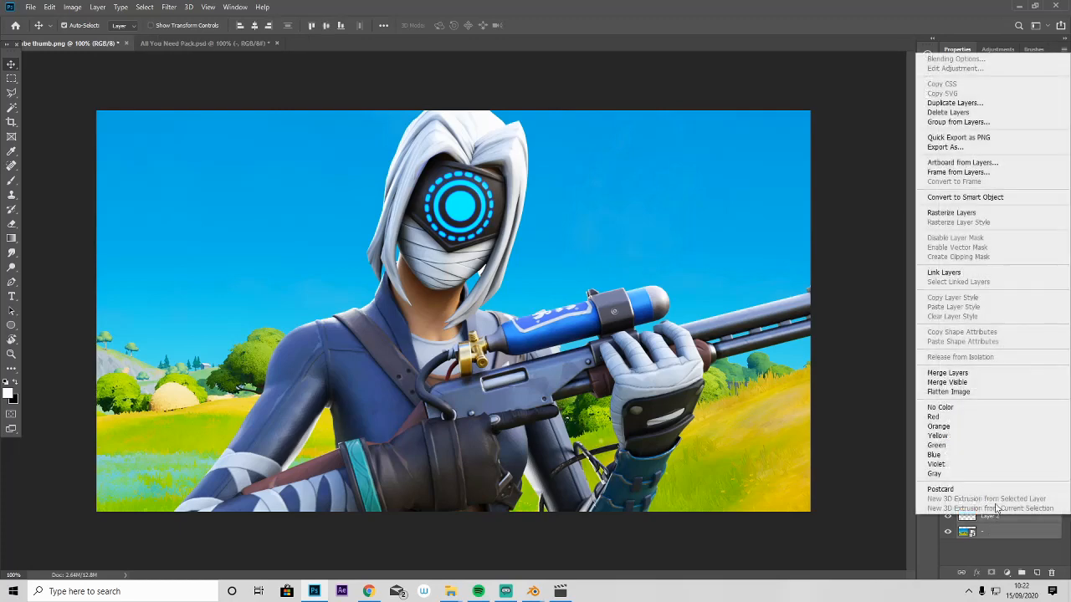
{"action": "left_click", "coordinate": [964, 377]}
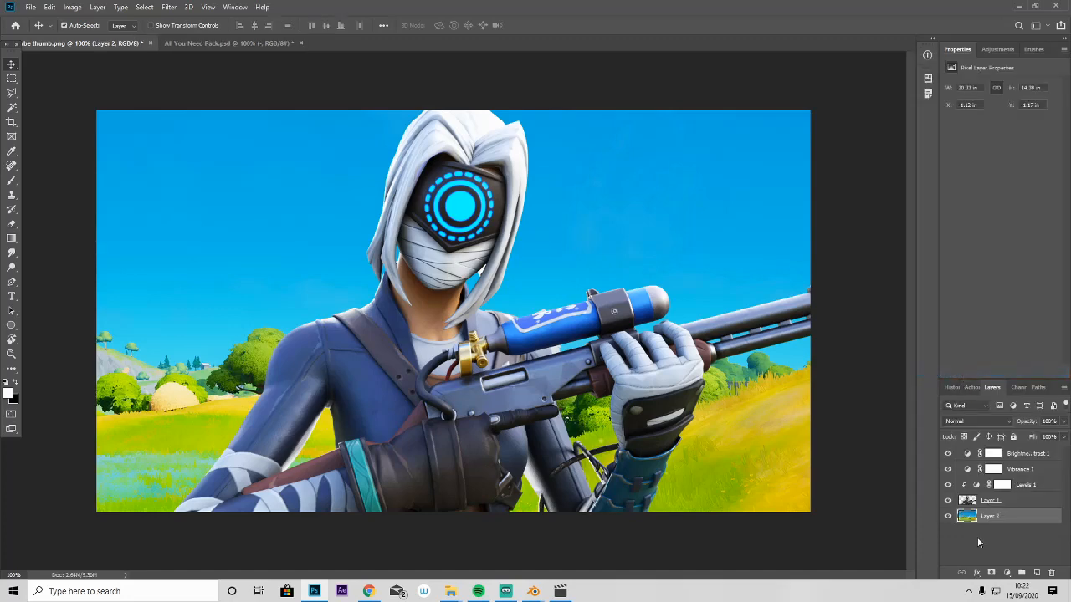
{"action": "left_click_drag", "start_coordinate": [724, 267], "coordinate": [756, 295]}
{"action": "key", "text": "ctrl+z"}
Step: Search Quick access for "sky" and place the sky bg image as an embedded object above Layer 2
{"action": "left_click", "coordinate": [29, 6]}
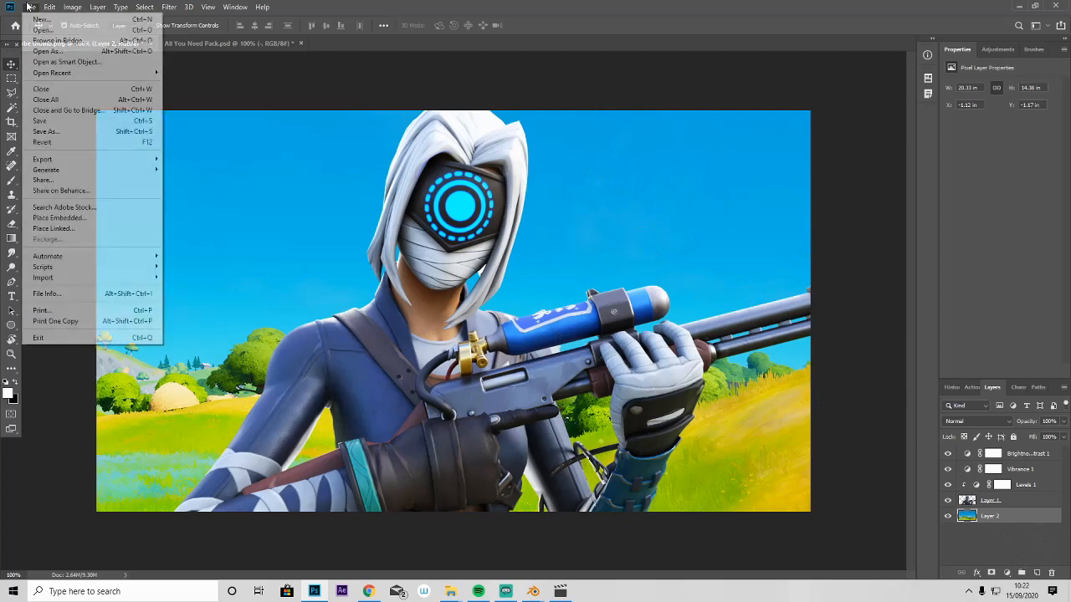
{"action": "left_click", "coordinate": [63, 219]}
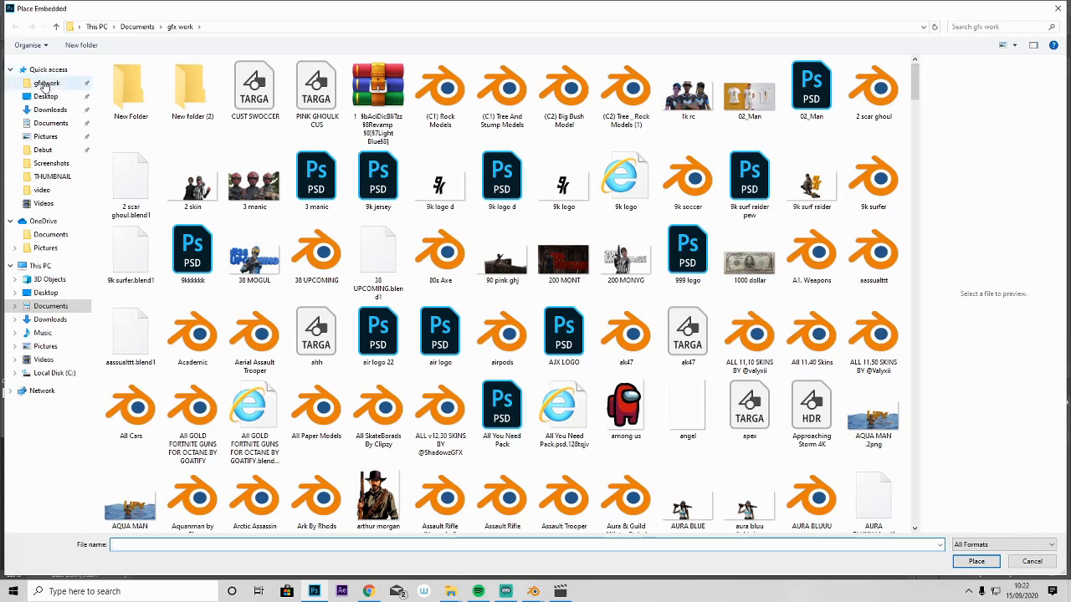
{"action": "left_click", "coordinate": [47, 70]}
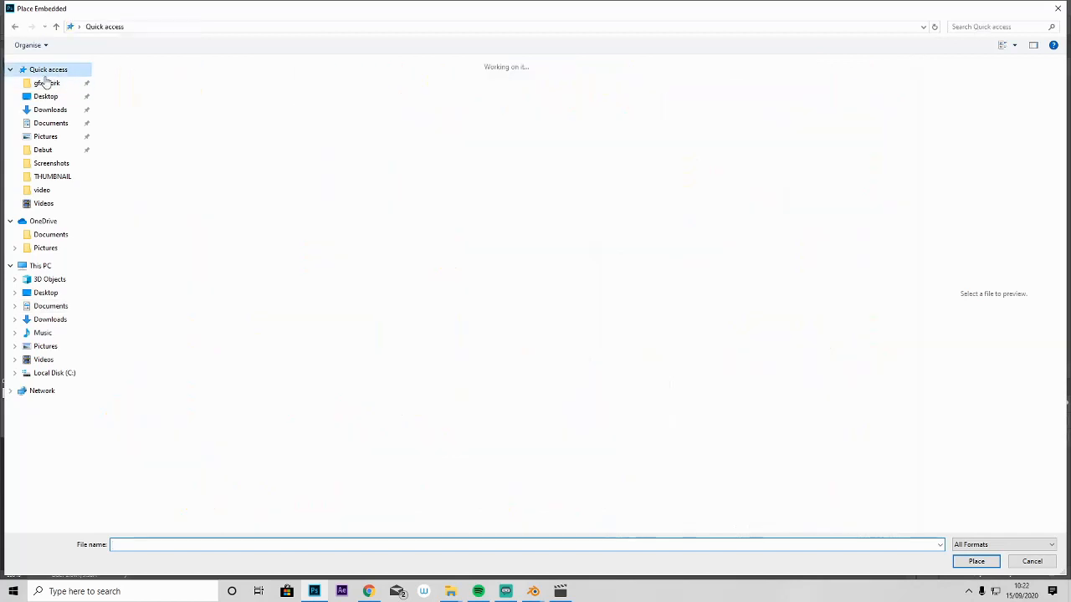
{"action": "left_click", "coordinate": [964, 27]}
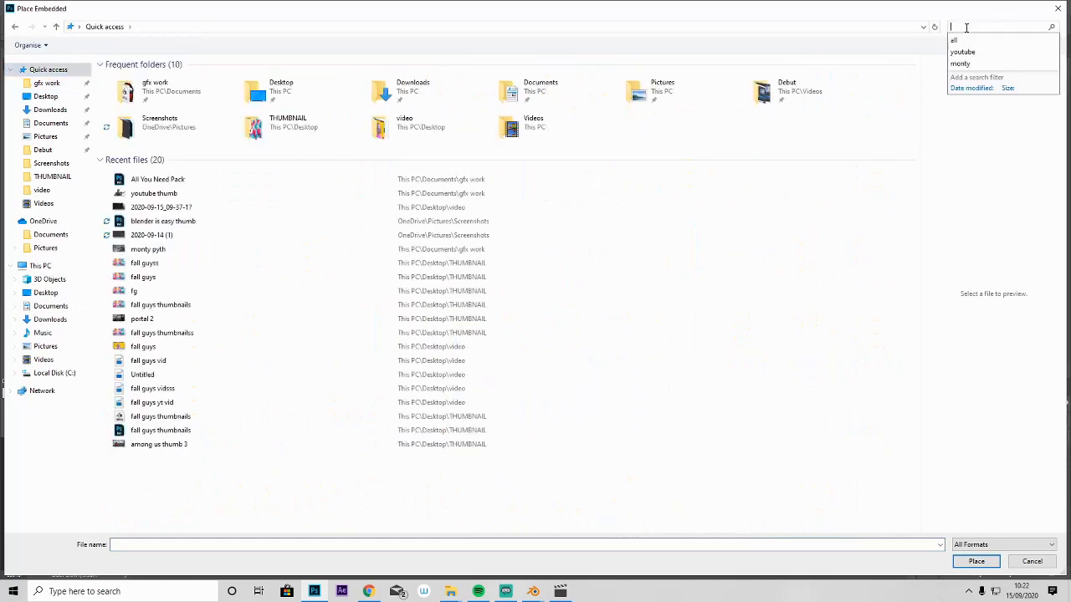
{"action": "type", "text": "sky"}
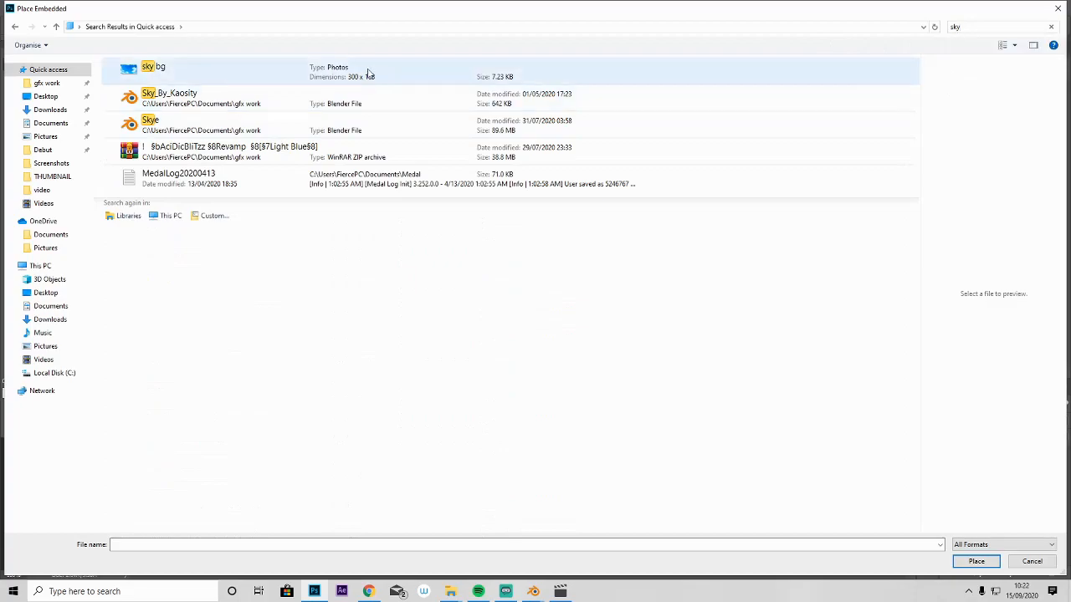
{"action": "double_click", "coordinate": [368, 72]}
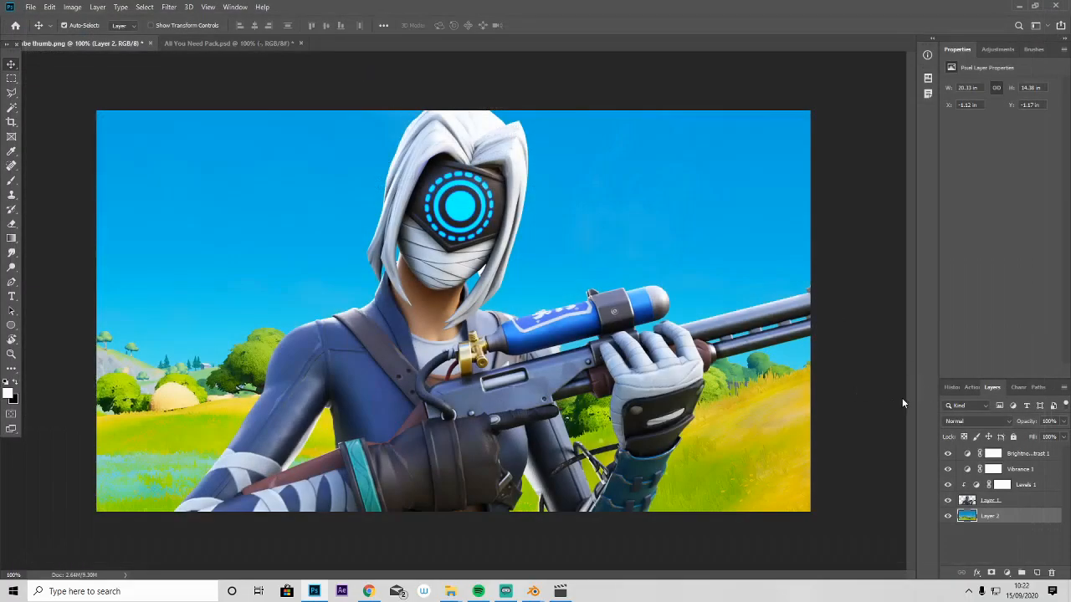
Step: Scale the placed sky bg image about its centre to 431.61% so it covers the whole canvas
{"action": "key", "text": "ctrl+t"}
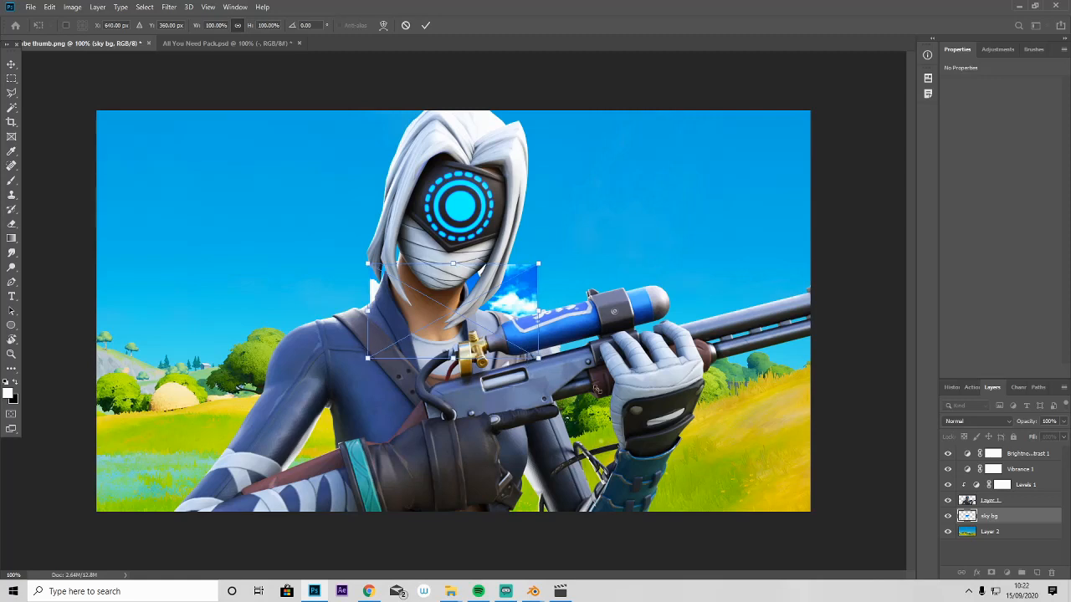
{"action": "left_click_drag", "start_coordinate": [642, 415], "coordinate": [642, 416], "text": "alt"}
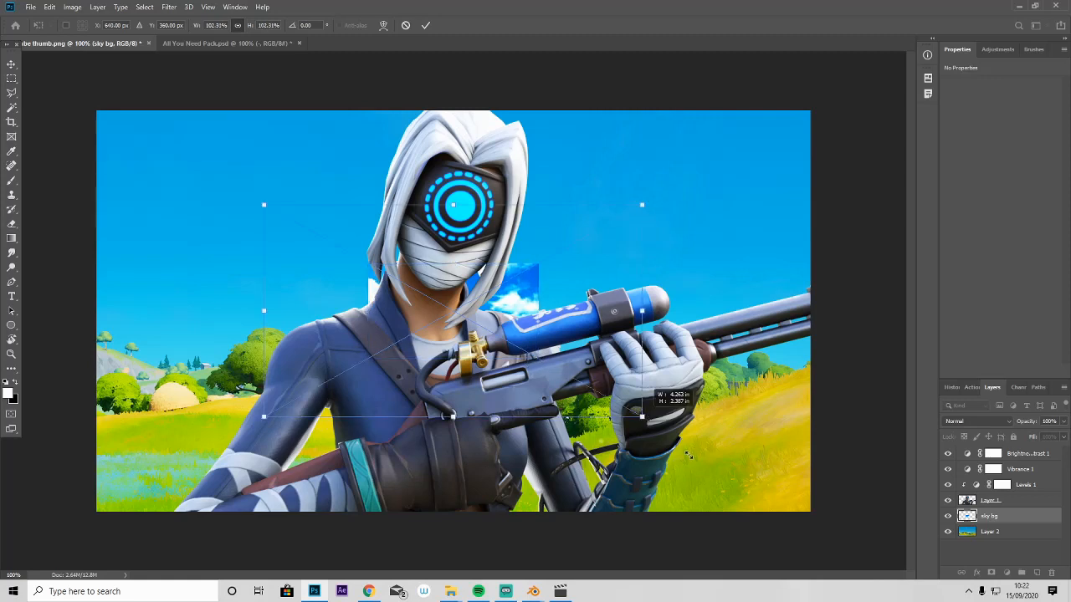
{"action": "left_click_drag", "start_coordinate": [733, 482], "coordinate": [815, 526], "text": "alt"}
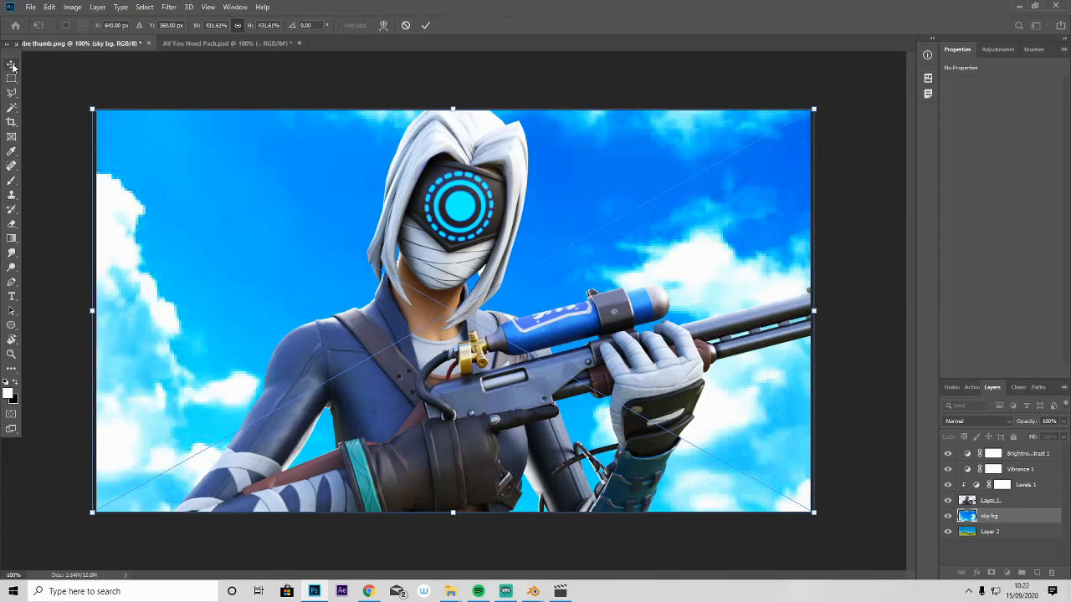
{"action": "key", "text": "Return"}
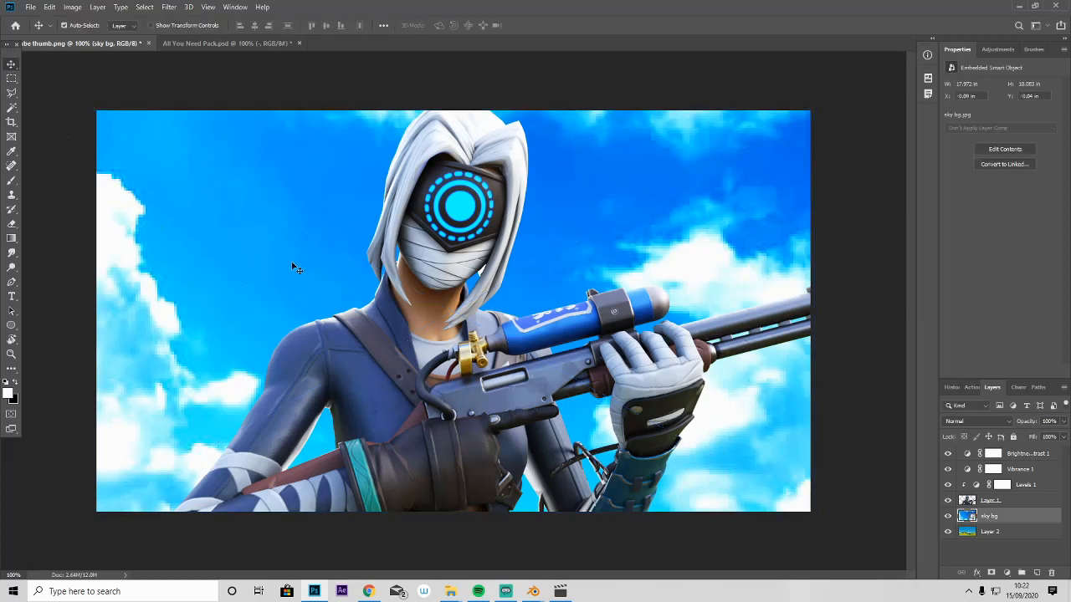
Step: Move the sky bg layer up to about Y -3.59 in and lower its opacity to 66%
{"action": "left_click_drag", "start_coordinate": [289, 259], "coordinate": [271, 219]}
{"action": "mouse_move", "coordinate": [1052, 435]}
{"action": "left_mouse_down"}
{"action": "mouse_move", "coordinate": [1032, 437]}
{"action": "mouse_move", "coordinate": [1044, 435]}
{"action": "left_mouse_up"}
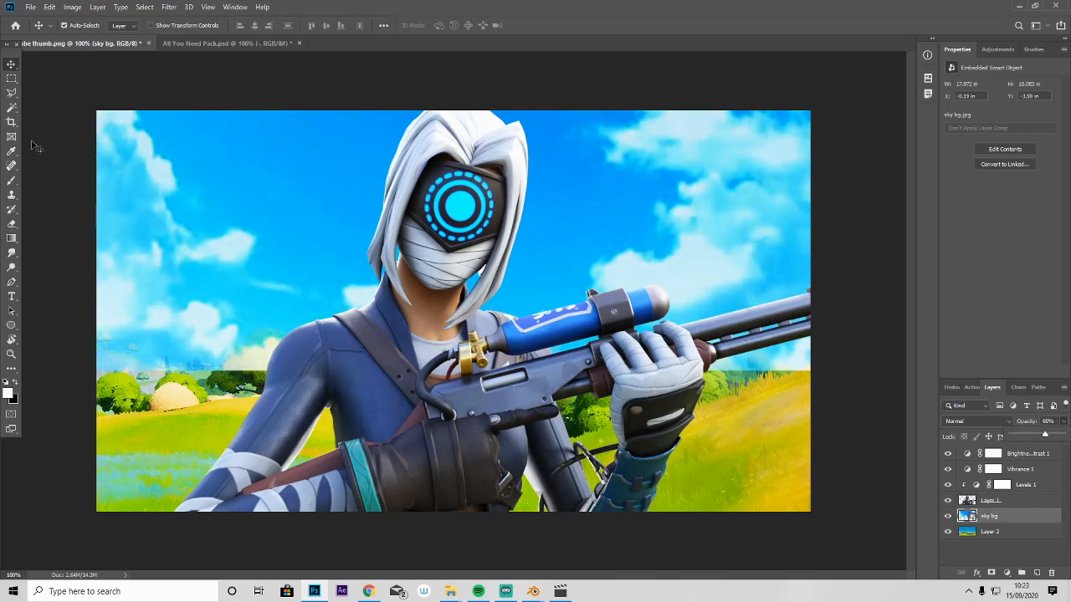
Step: Rasterize the sky bg layer and erase its lower edge along the horizon with an enlarged soft eraser
{"action": "left_click", "coordinate": [11, 224]}
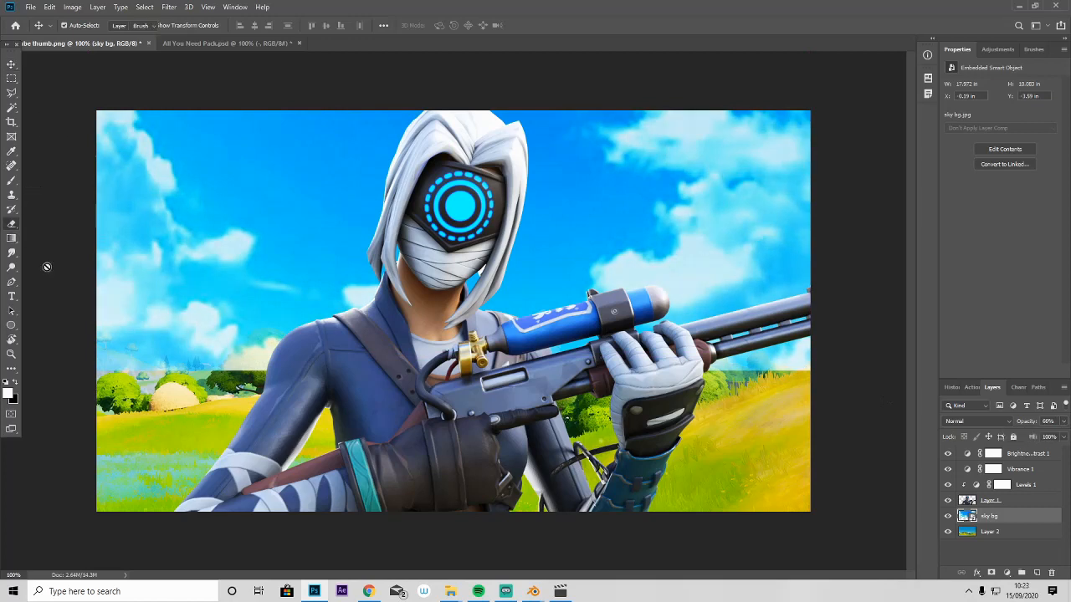
{"action": "left_click", "coordinate": [146, 200]}
{"action": "left_click", "coordinate": [530, 229]}
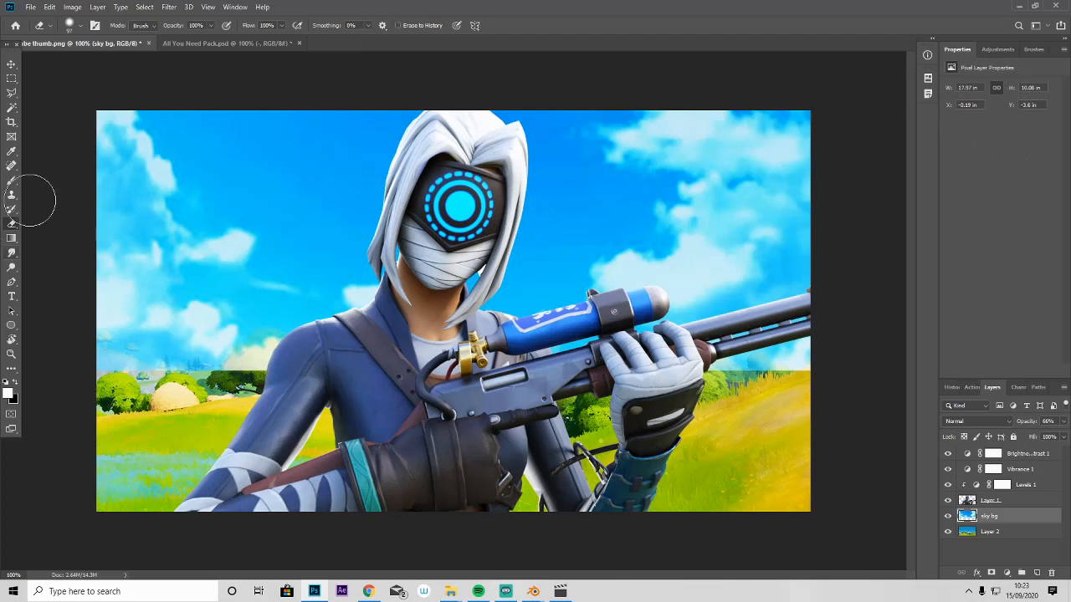
{"action": "left_click", "coordinate": [81, 28]}
{"action": "left_click", "coordinate": [111, 63]}
{"action": "mouse_move", "coordinate": [113, 437]}
{"action": "left_mouse_down"}
{"action": "mouse_move", "coordinate": [102, 374]}
{"action": "mouse_move", "coordinate": [76, 376]}
{"action": "mouse_move", "coordinate": [163, 373]}
{"action": "mouse_move", "coordinate": [376, 397]}
{"action": "mouse_move", "coordinate": [686, 376]}
{"action": "mouse_move", "coordinate": [661, 372]}
{"action": "mouse_move", "coordinate": [816, 385]}
{"action": "mouse_move", "coordinate": [763, 429]}
{"action": "left_mouse_up"}
{"action": "mouse_move", "coordinate": [248, 456]}
{"action": "left_mouse_down"}
{"action": "mouse_move", "coordinate": [225, 405]}
{"action": "mouse_move", "coordinate": [100, 377]}
{"action": "left_mouse_up"}
Step: Reduce the sky bg layer's fill to 48% to make the clouds fainter
{"action": "left_click", "coordinate": [11, 65]}
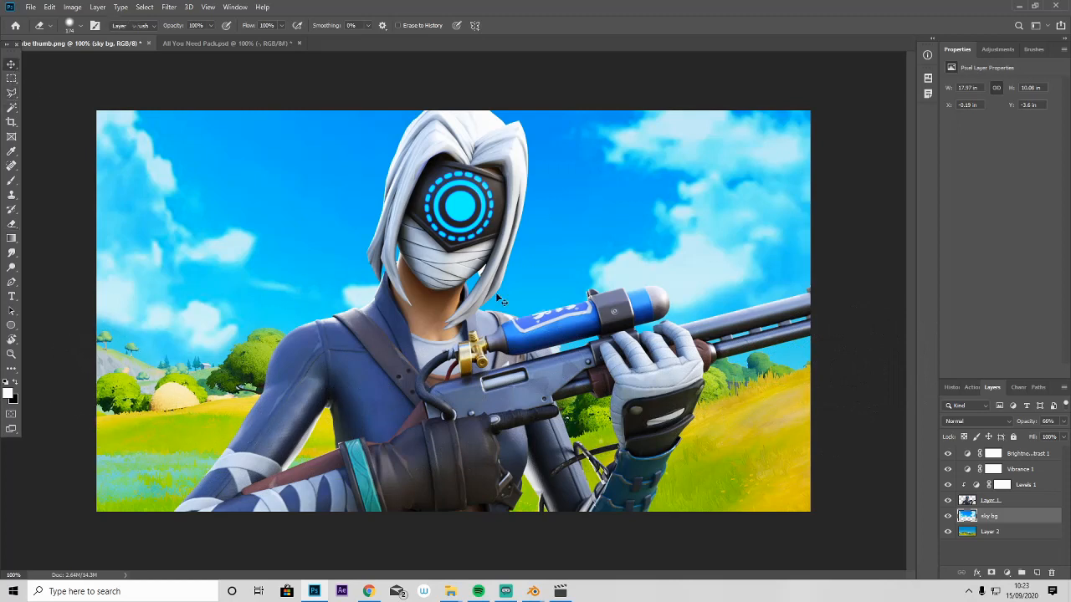
{"action": "left_click", "coordinate": [1063, 437]}
{"action": "left_click_drag", "start_coordinate": [1060, 453], "coordinate": [1034, 452]}
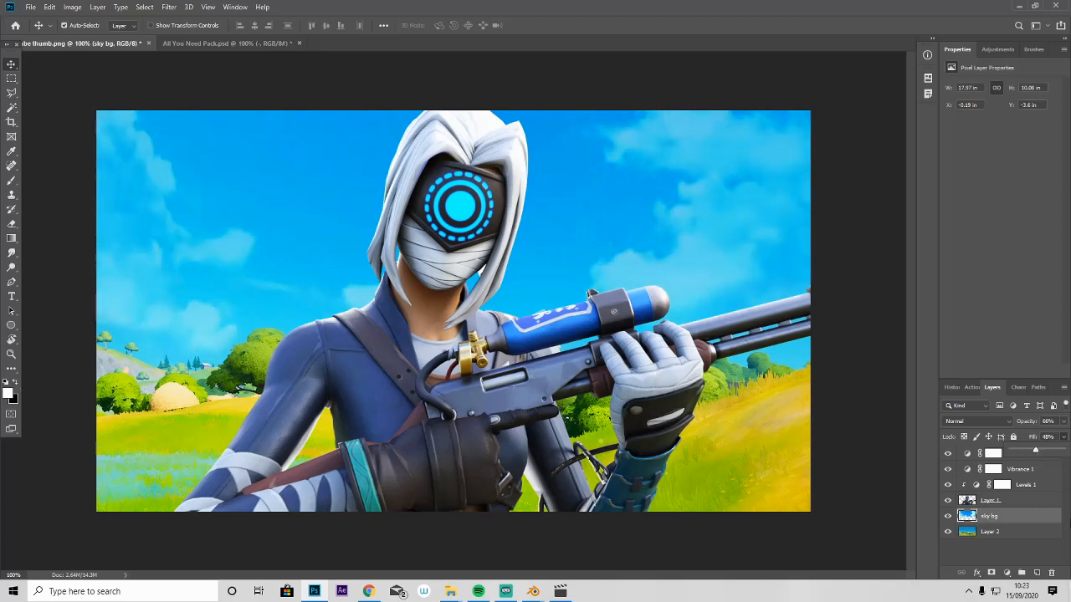
Step: Merge the sky bg layer with the meadow background on Layer 2
{"action": "left_click", "coordinate": [1022, 541]}
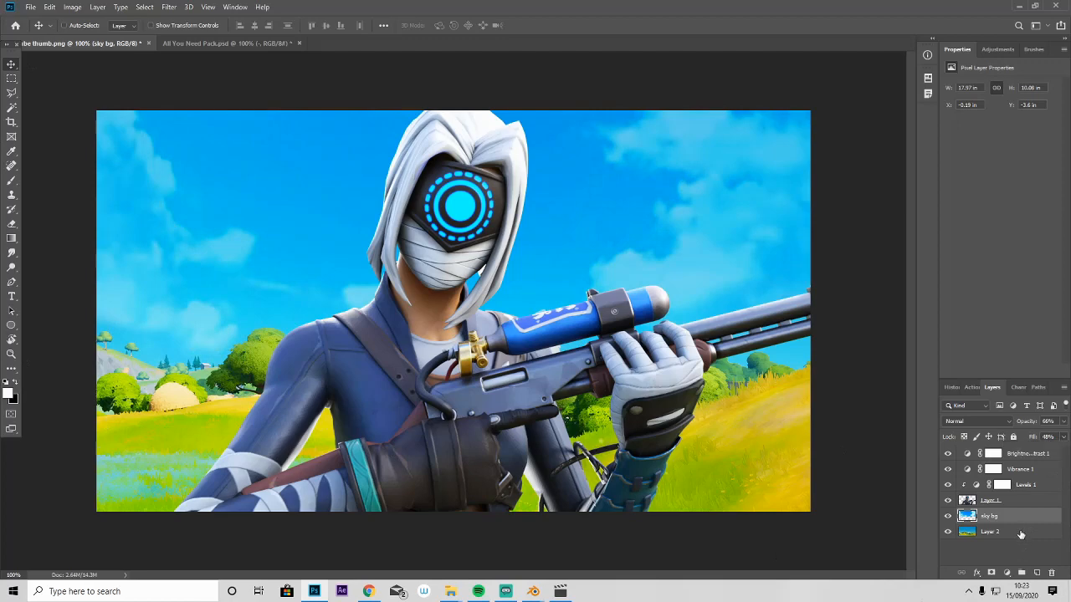
{"action": "left_click", "coordinate": [1020, 532], "text": "shift"}
{"action": "right_click", "coordinate": [1019, 522]}
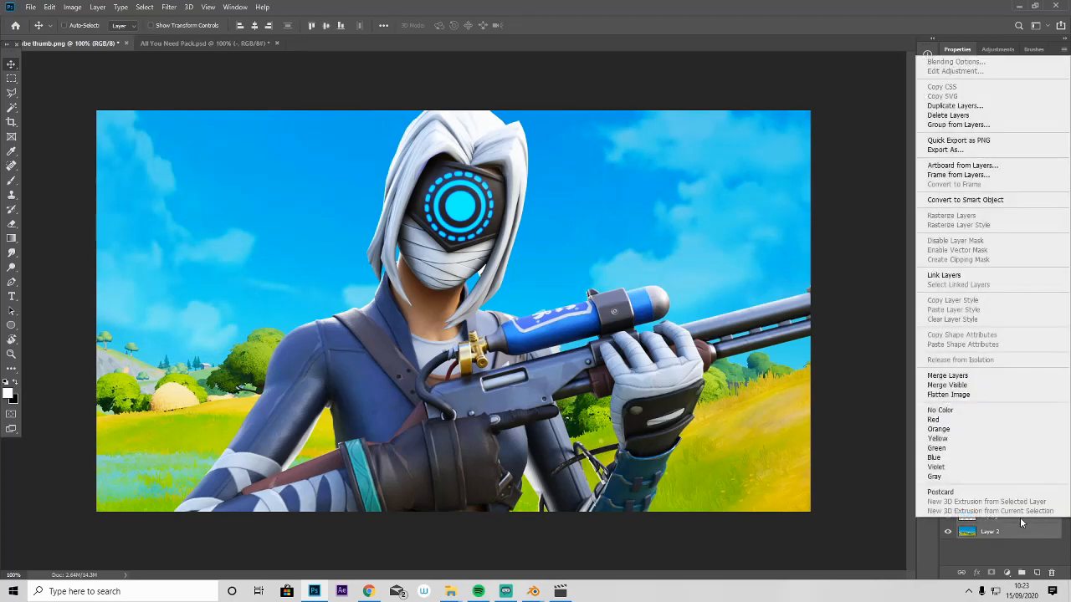
{"action": "left_click", "coordinate": [961, 375]}
Step: Apply a Gaussian Blur with a 2.4-pixel radius to the merged sky bg layer
{"action": "left_click", "coordinate": [169, 7]}
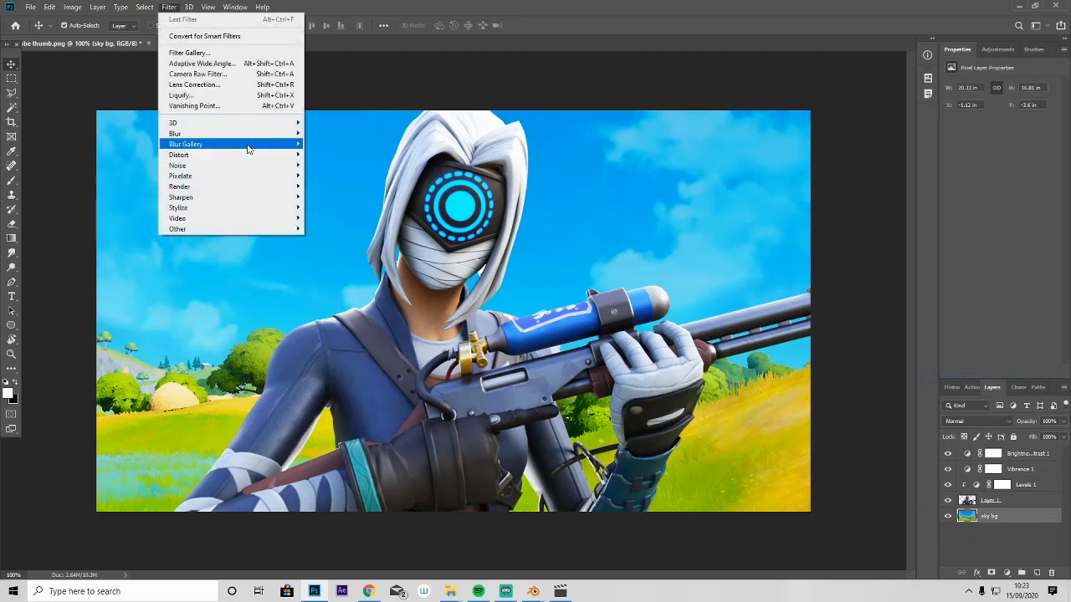
{"action": "mouse_move", "coordinate": [248, 135]}
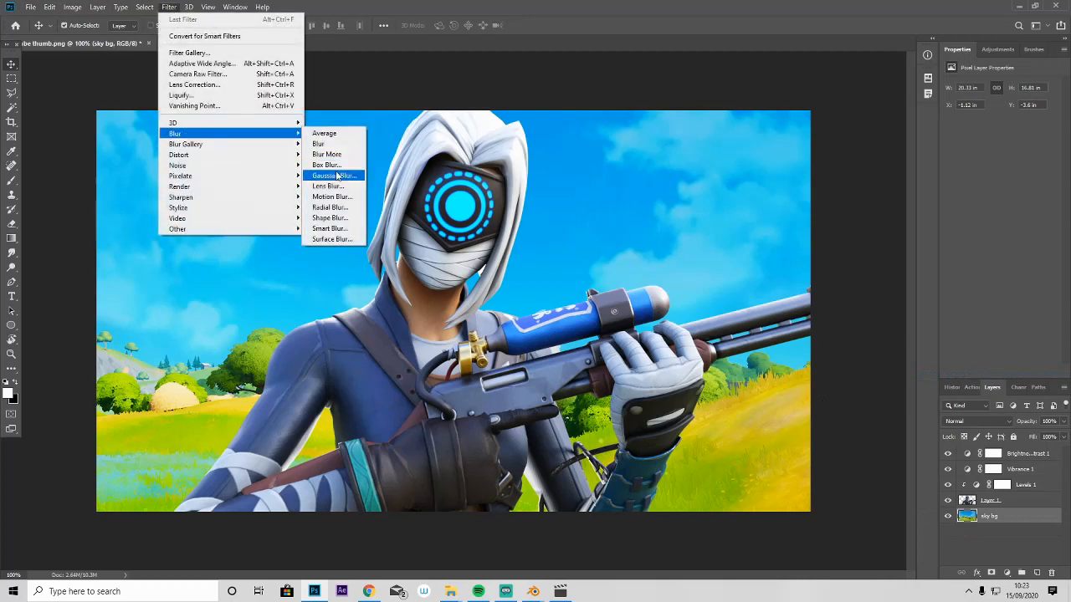
{"action": "left_click", "coordinate": [334, 176]}
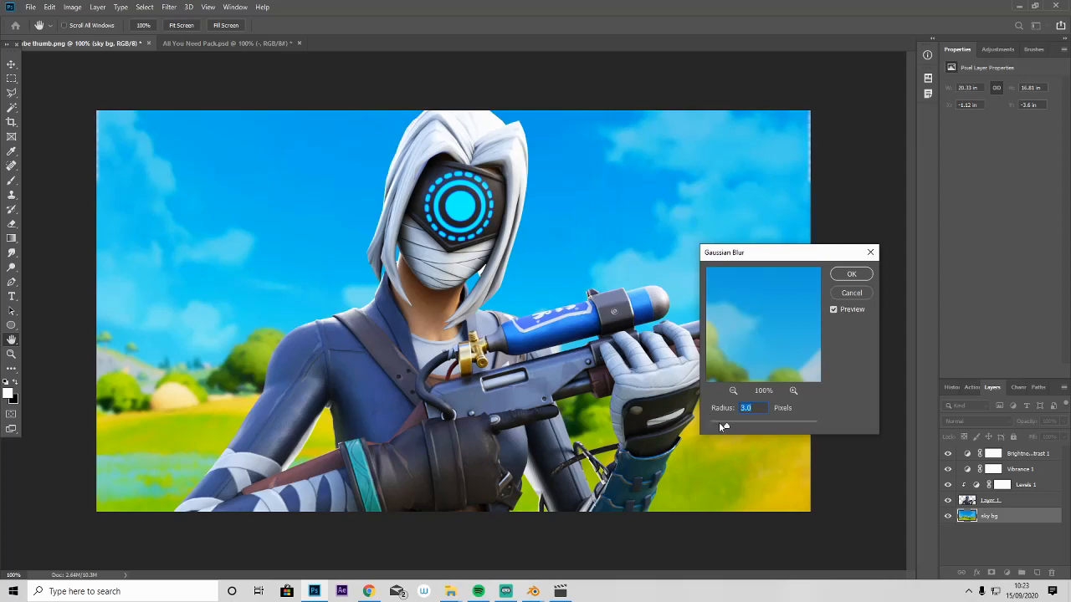
{"action": "left_click_drag", "start_coordinate": [720, 428], "coordinate": [723, 427]}
{"action": "left_click", "coordinate": [844, 276]}
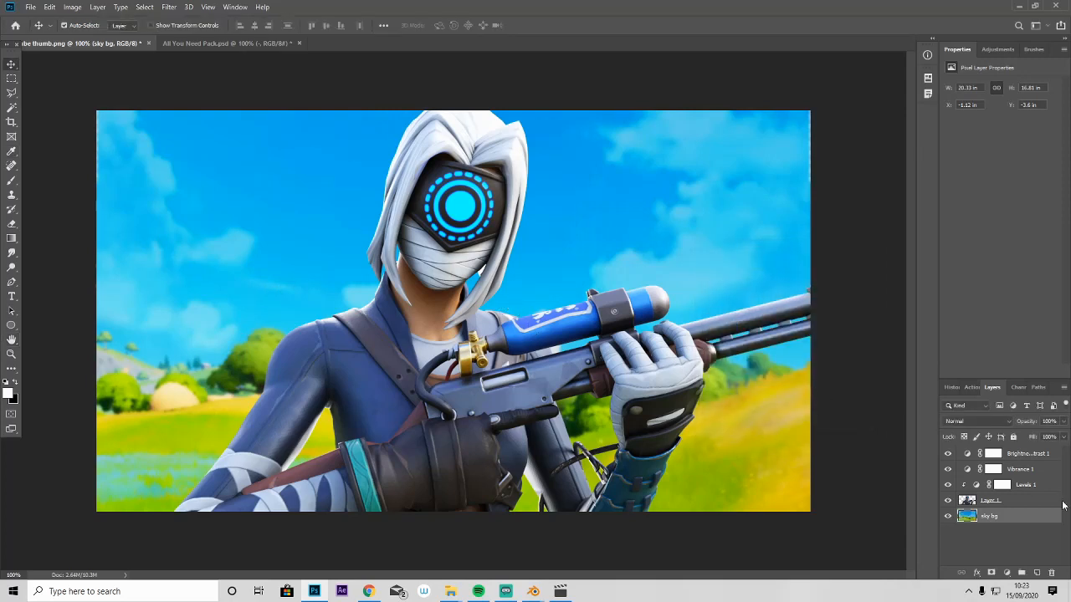
Step: Add a new layer clipped to the character and prepare a white brush at 48% hardness, smaller than 202 px
{"action": "left_click", "coordinate": [1016, 501]}
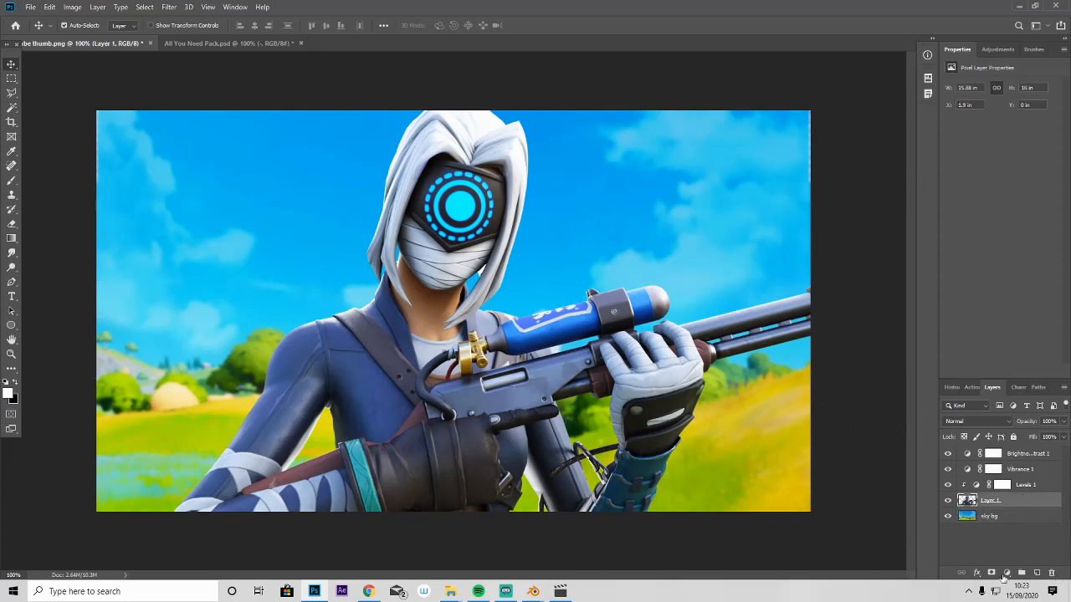
{"action": "left_click", "coordinate": [1036, 573]}
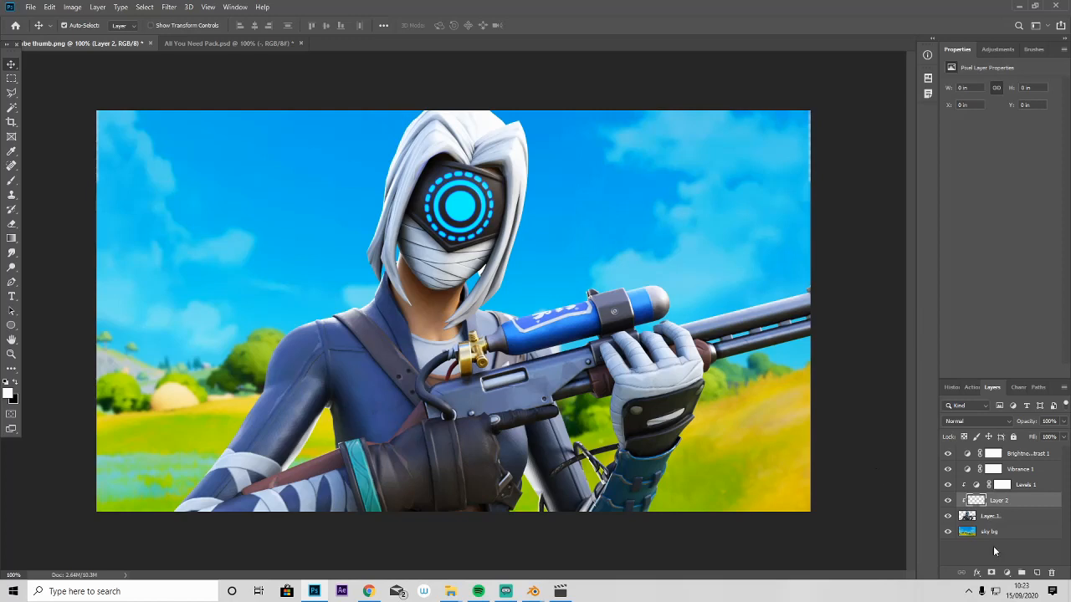
{"action": "left_click", "coordinate": [11, 180]}
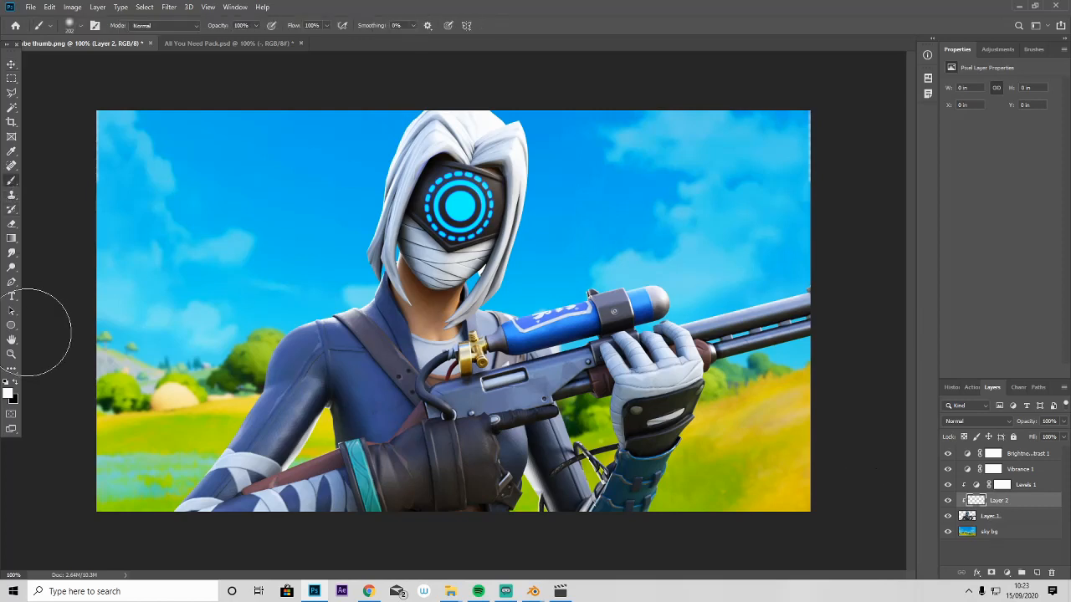
{"action": "left_click", "coordinate": [72, 25]}
{"action": "left_click", "coordinate": [98, 87]}
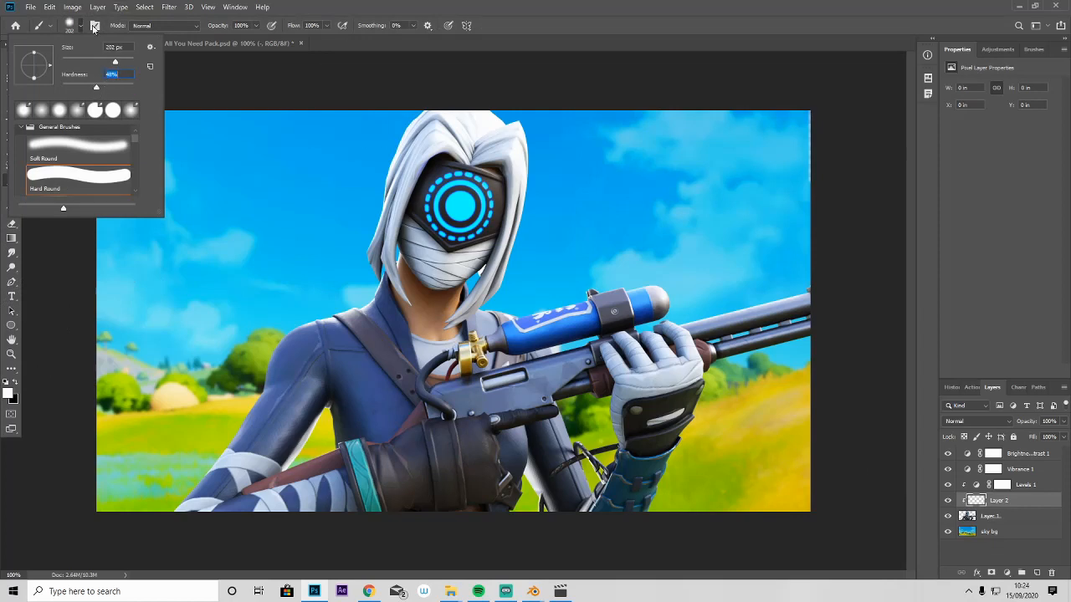
{"action": "left_click_drag", "start_coordinate": [114, 63], "coordinate": [105, 65]}
Step: Paint white rim light along the outer edges of the character's arms, shoulders, hair and rifle on the clipped layer
{"action": "left_click", "coordinate": [256, 316]}
{"action": "mouse_move", "coordinate": [276, 300]}
{"action": "left_mouse_down"}
{"action": "mouse_move", "coordinate": [224, 335]}
{"action": "mouse_move", "coordinate": [222, 393]}
{"action": "mouse_move", "coordinate": [201, 409]}
{"action": "left_mouse_up"}
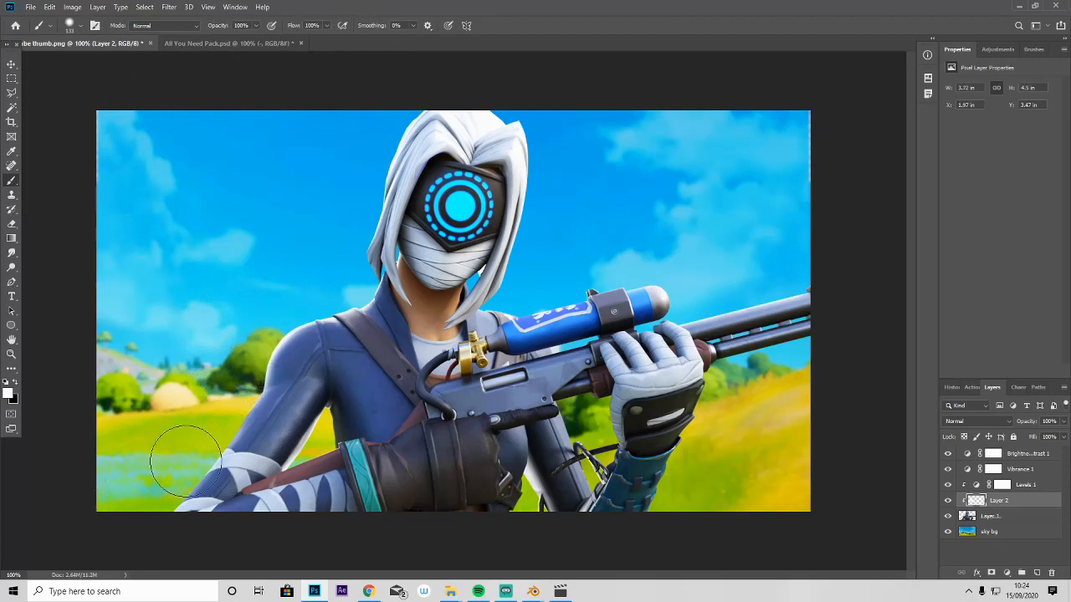
{"action": "mouse_move", "coordinate": [170, 464]}
{"action": "left_mouse_down"}
{"action": "mouse_move", "coordinate": [148, 455]}
{"action": "mouse_move", "coordinate": [143, 482]}
{"action": "mouse_move", "coordinate": [148, 449]}
{"action": "mouse_move", "coordinate": [189, 436]}
{"action": "left_mouse_up"}
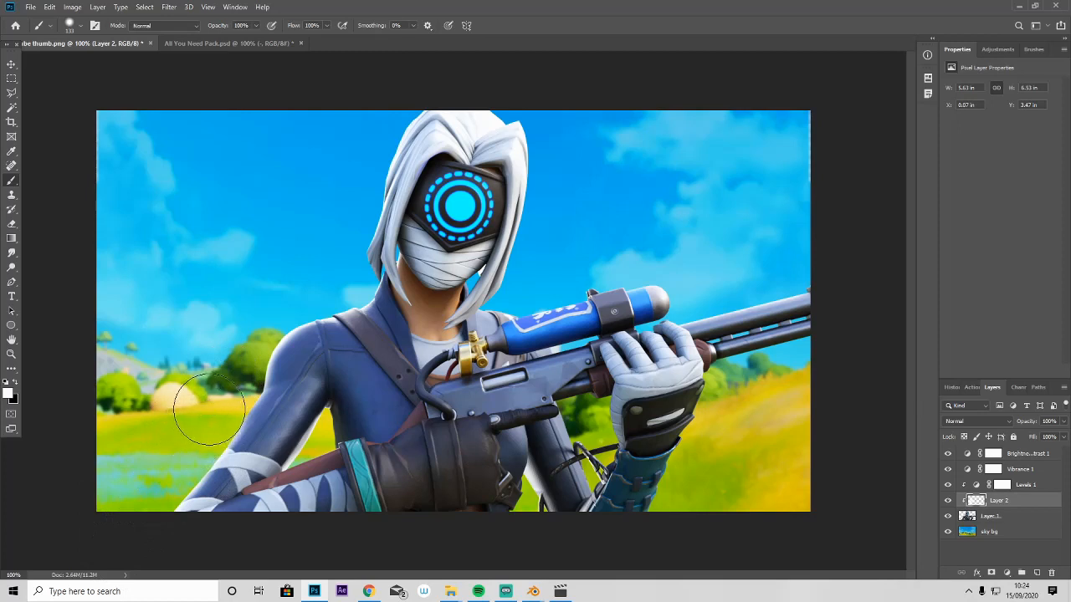
{"action": "mouse_move", "coordinate": [555, 365]}
{"action": "left_mouse_down"}
{"action": "mouse_move", "coordinate": [567, 214]}
{"action": "mouse_move", "coordinate": [570, 267]}
{"action": "mouse_move", "coordinate": [586, 239]}
{"action": "mouse_move", "coordinate": [650, 246]}
{"action": "mouse_move", "coordinate": [700, 275]}
{"action": "mouse_move", "coordinate": [796, 257]}
{"action": "mouse_move", "coordinate": [450, 96]}
{"action": "mouse_move", "coordinate": [528, 89]}
{"action": "mouse_move", "coordinate": [514, 78]}
{"action": "mouse_move", "coordinate": [554, 107]}
{"action": "mouse_move", "coordinate": [561, 206]}
{"action": "mouse_move", "coordinate": [539, 274]}
{"action": "left_mouse_up"}
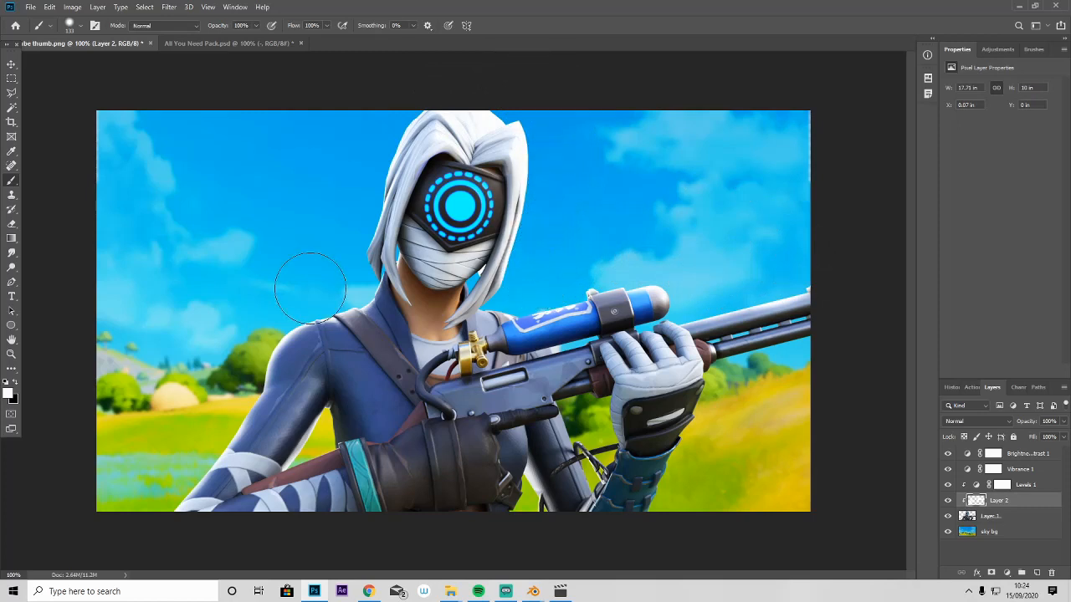
{"action": "mouse_move", "coordinate": [332, 251]}
{"action": "left_mouse_down"}
{"action": "mouse_move", "coordinate": [345, 235]}
{"action": "mouse_move", "coordinate": [370, 102]}
{"action": "mouse_move", "coordinate": [407, 86]}
{"action": "left_mouse_up"}
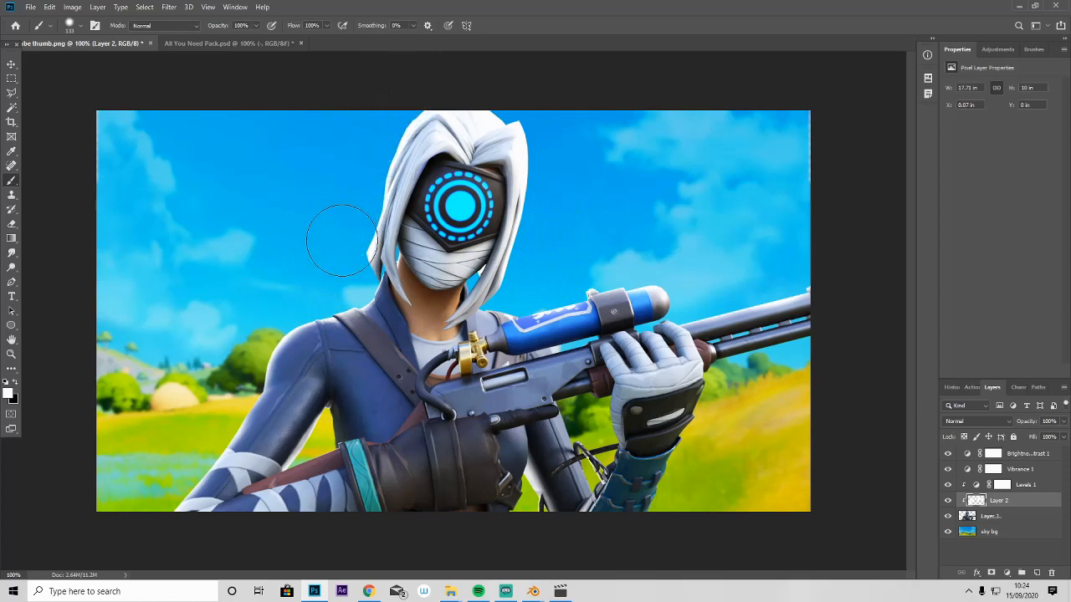
{"action": "left_click_drag", "start_coordinate": [337, 288], "coordinate": [323, 282]}
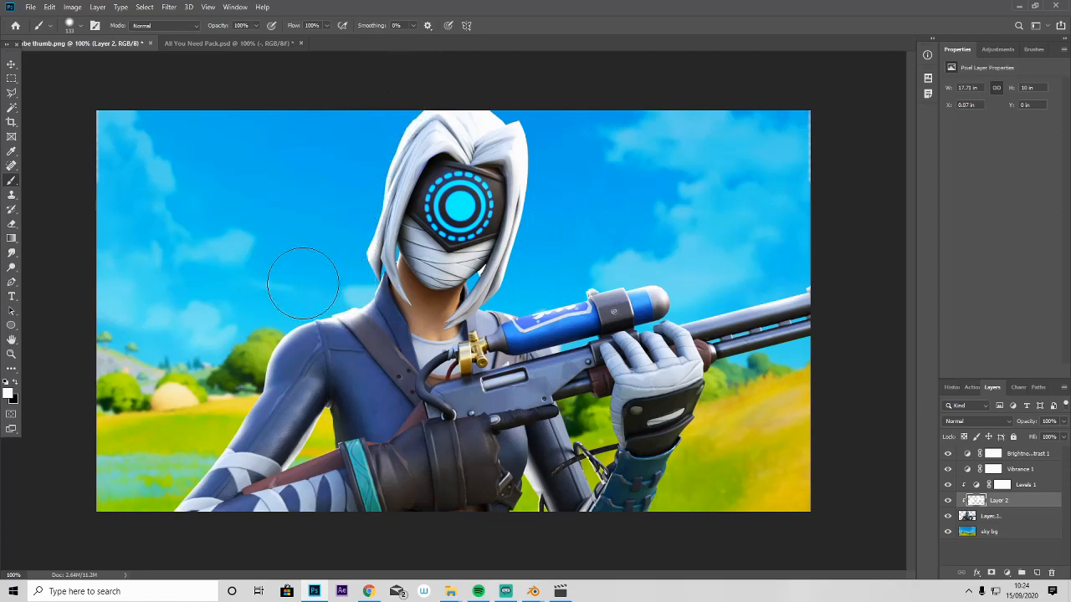
Step: Add a new layer between the character and the sky bg and stamp a white 183 px circle in the sky
{"action": "left_click", "coordinate": [11, 78]}
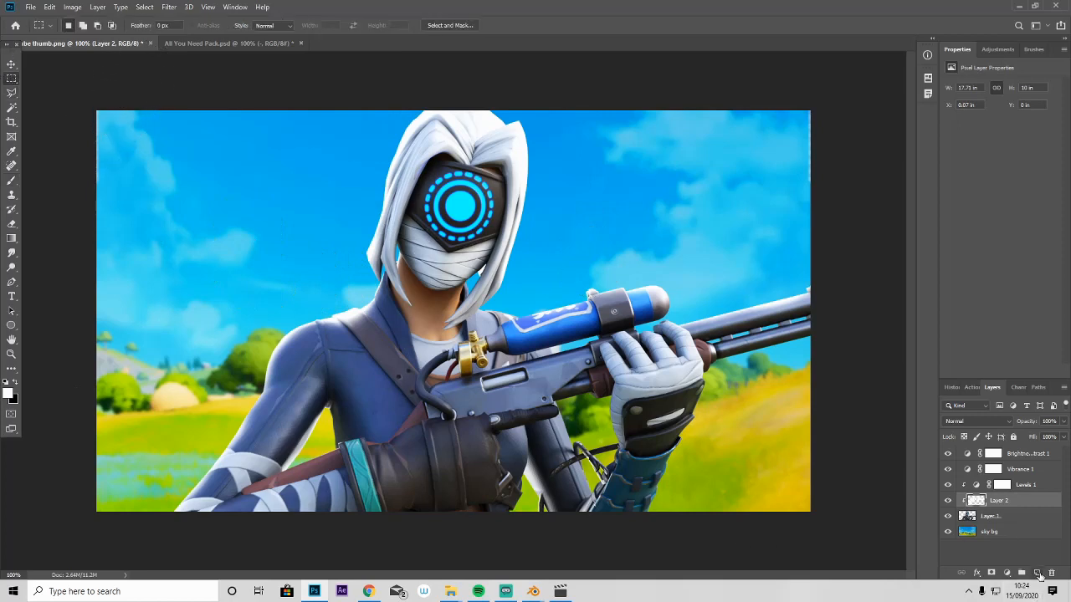
{"action": "left_click", "coordinate": [1011, 534]}
{"action": "left_click", "coordinate": [1037, 572]}
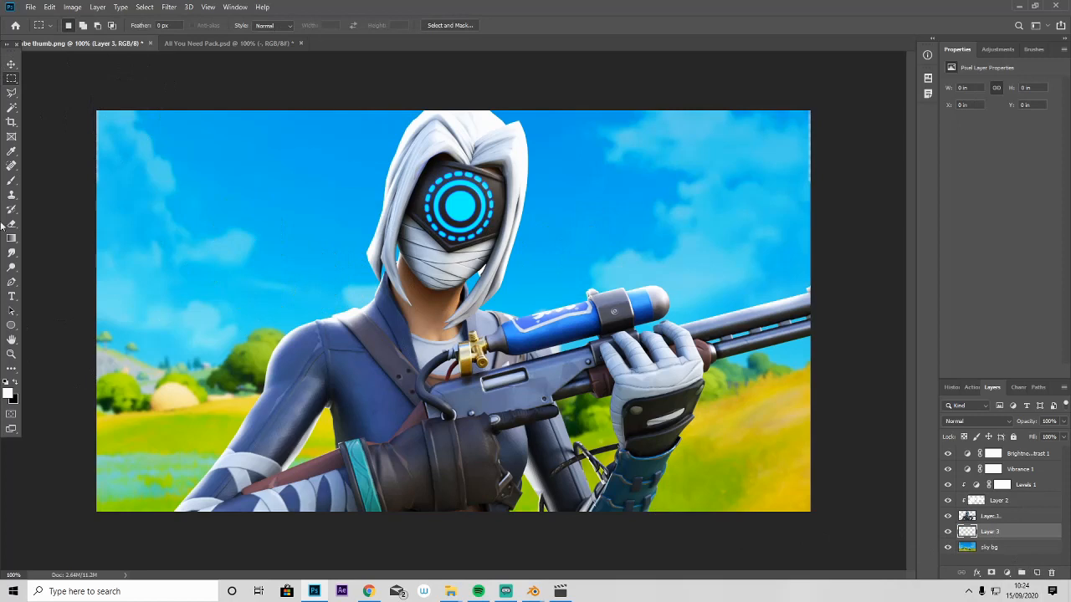
{"action": "left_click", "coordinate": [11, 179]}
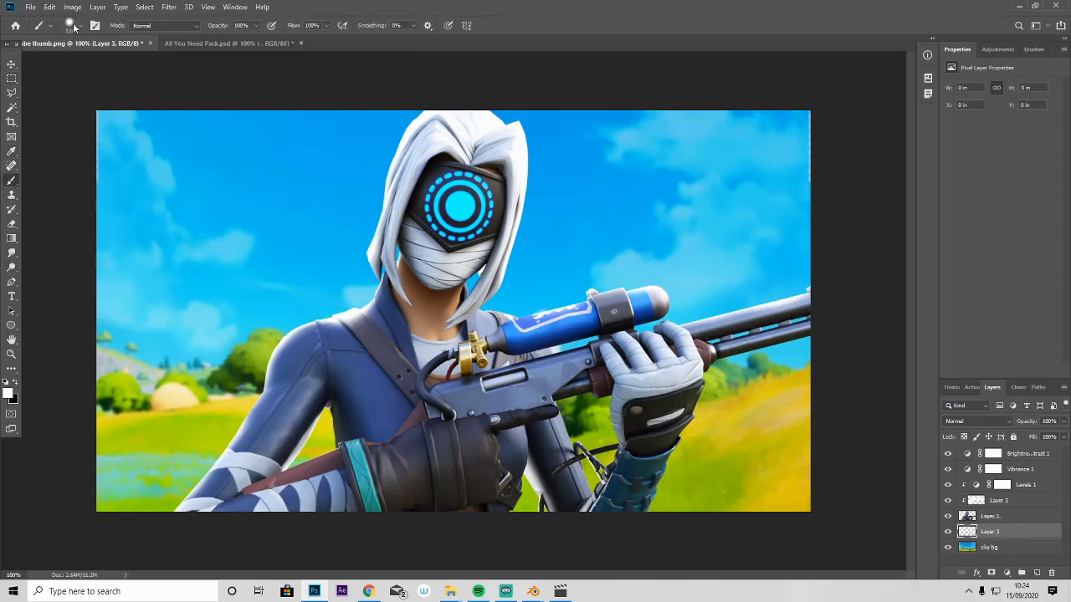
{"action": "left_click", "coordinate": [72, 25]}
{"action": "left_click_drag", "start_coordinate": [98, 65], "coordinate": [114, 65]}
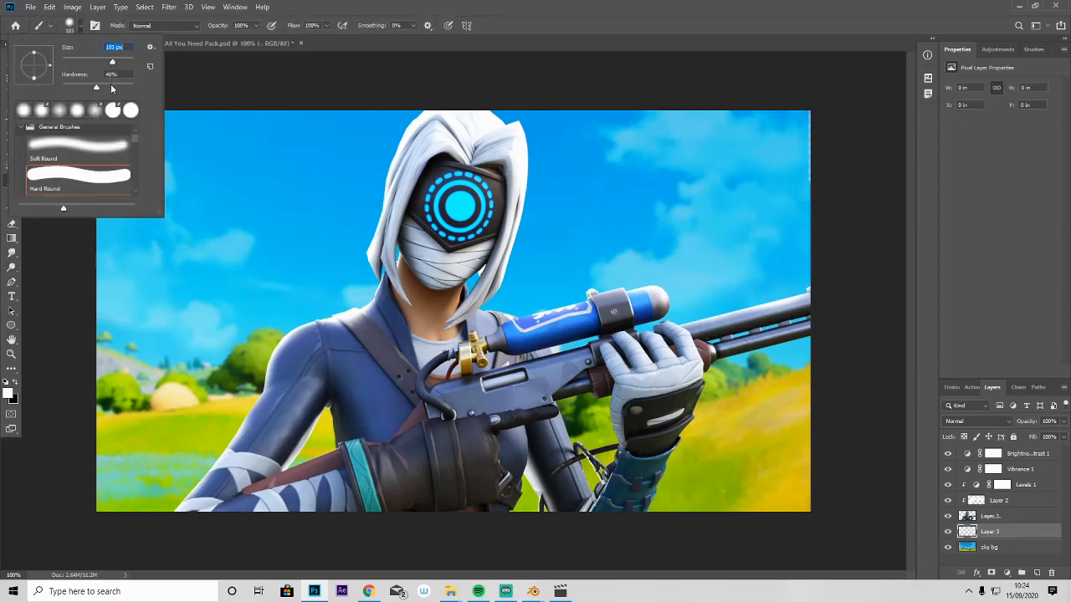
{"action": "left_click", "coordinate": [272, 175]}
Step: Scale the white circle to about 54% and move it slightly up and left in the sky
{"action": "left_click", "coordinate": [11, 65]}
{"action": "key", "text": "ctrl+t"}
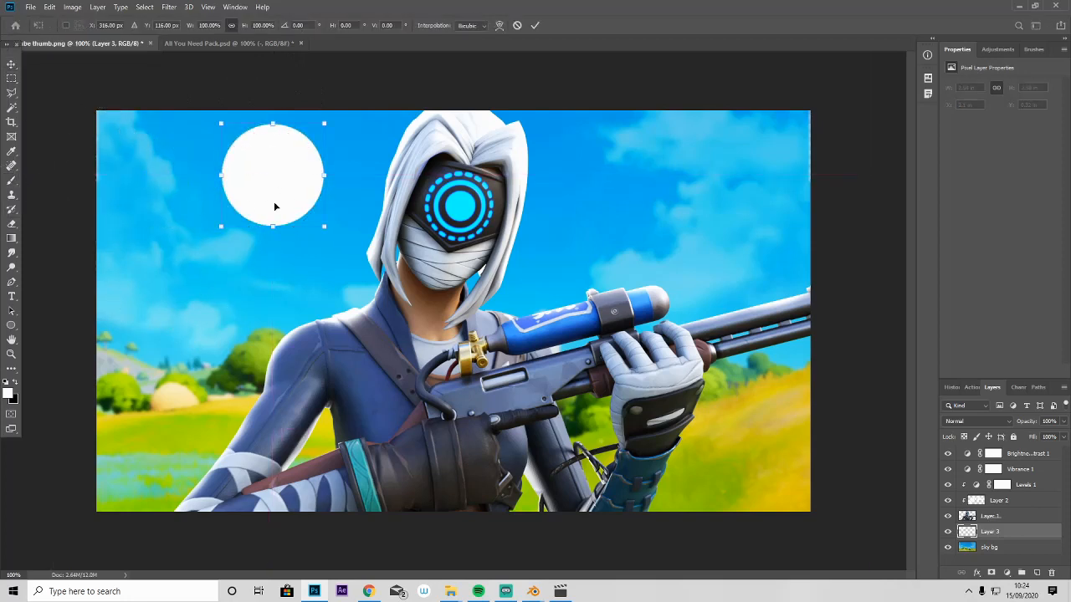
{"action": "left_click_drag", "start_coordinate": [322, 223], "coordinate": [300, 204]}
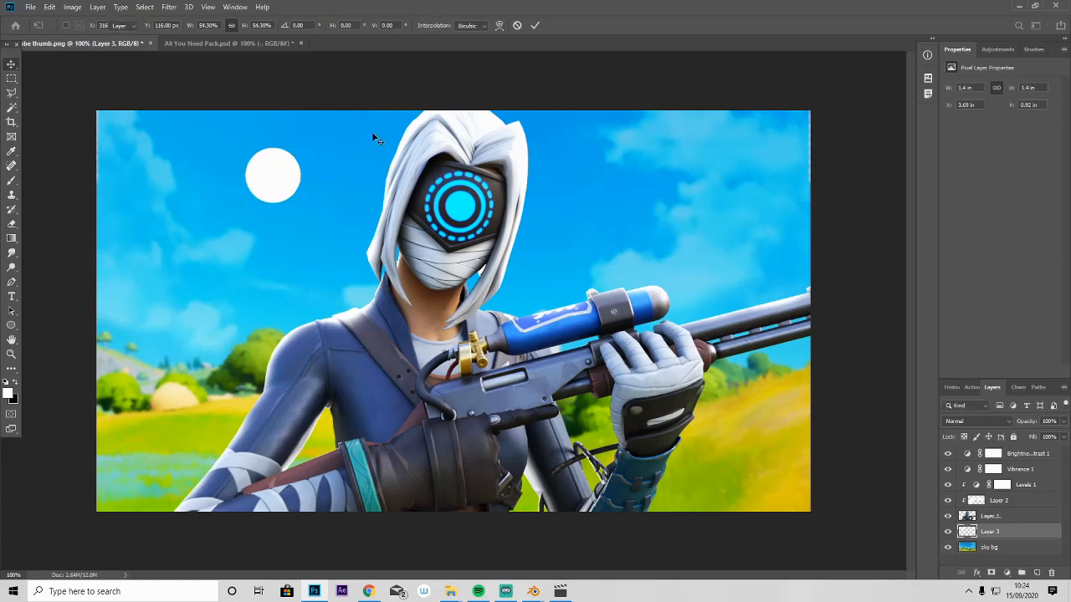
{"action": "key", "text": "Return"}
{"action": "left_click_drag", "start_coordinate": [253, 177], "coordinate": [239, 166]}
Step: Apply a Gaussian Blur with a 6.8-pixel radius to the white sun circle
{"action": "left_click", "coordinate": [169, 6]}
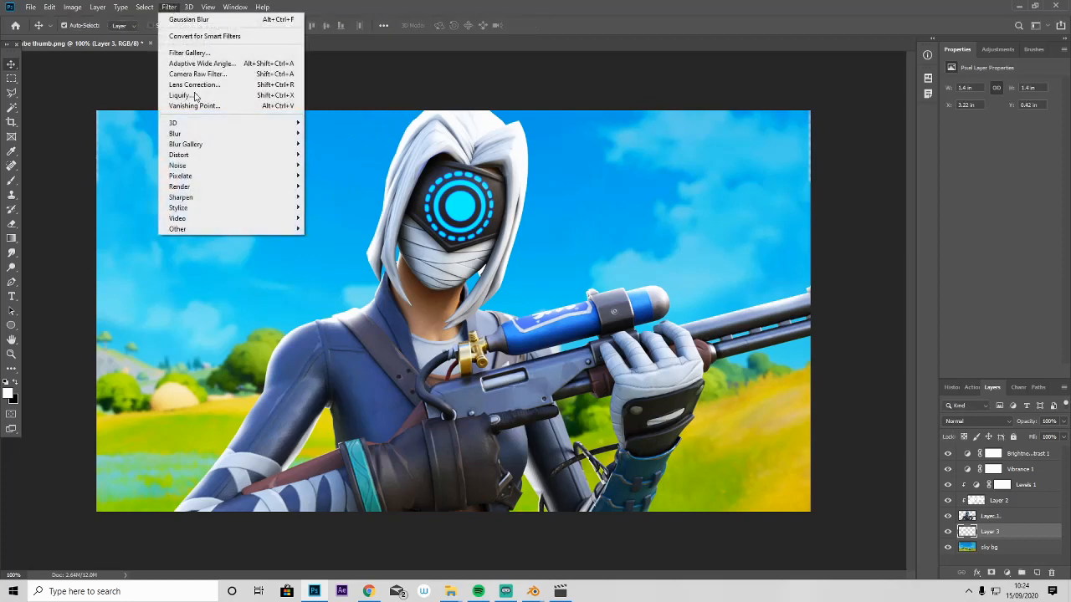
{"action": "mouse_move", "coordinate": [211, 134]}
{"action": "left_click", "coordinate": [323, 175]}
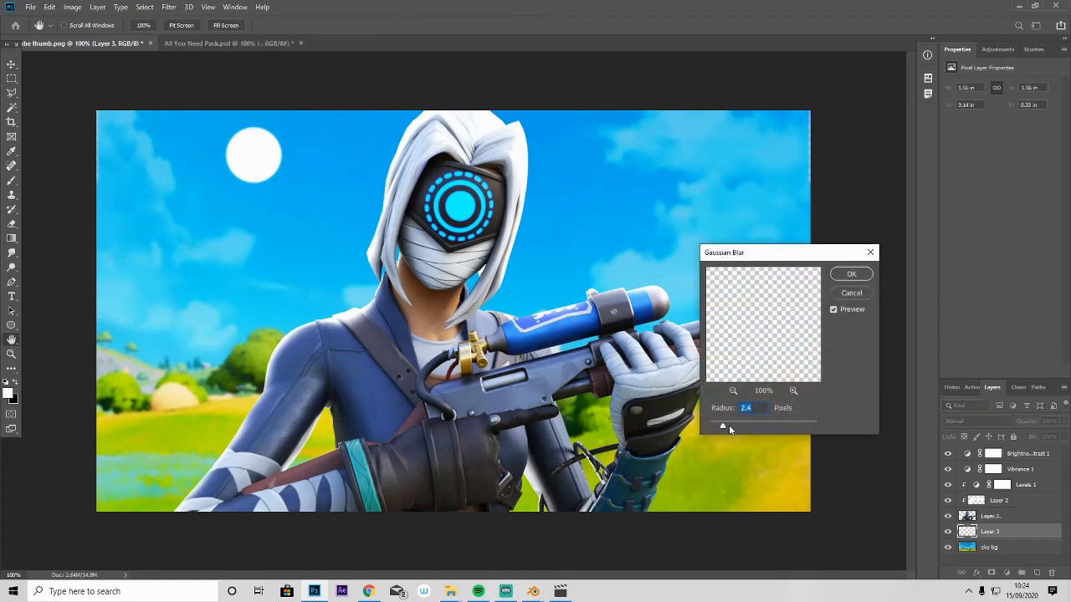
{"action": "left_click_drag", "start_coordinate": [732, 429], "coordinate": [729, 428]}
{"action": "left_click_drag", "start_coordinate": [744, 424], "coordinate": [743, 424]}
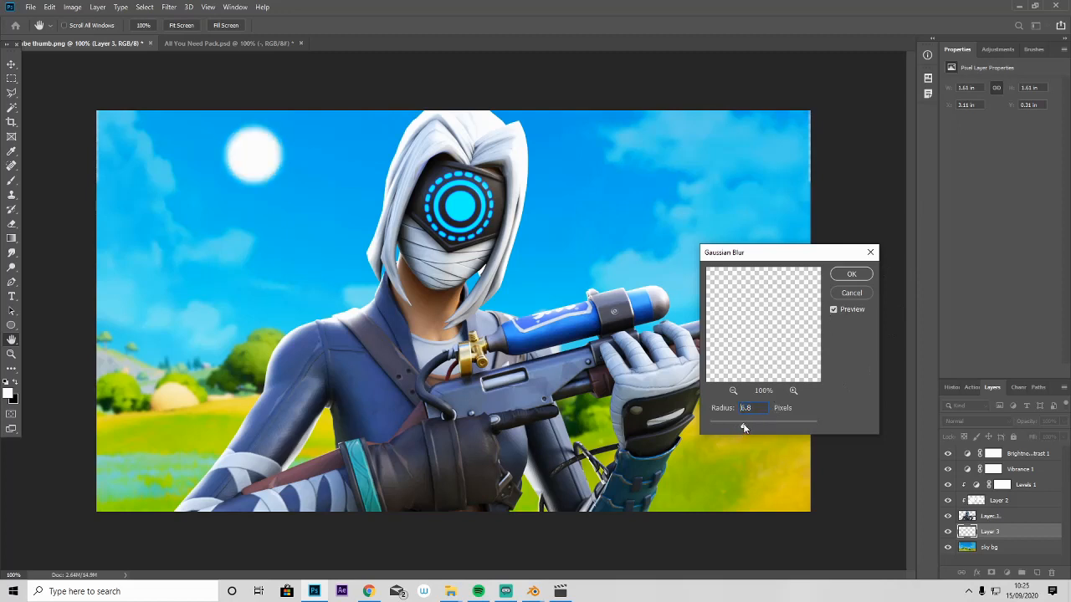
{"action": "left_click", "coordinate": [850, 274]}
Step: Scale the blurred sun down to about 1.15 in wide and place it near the top of the sky
{"action": "key", "text": "ctrl+t"}
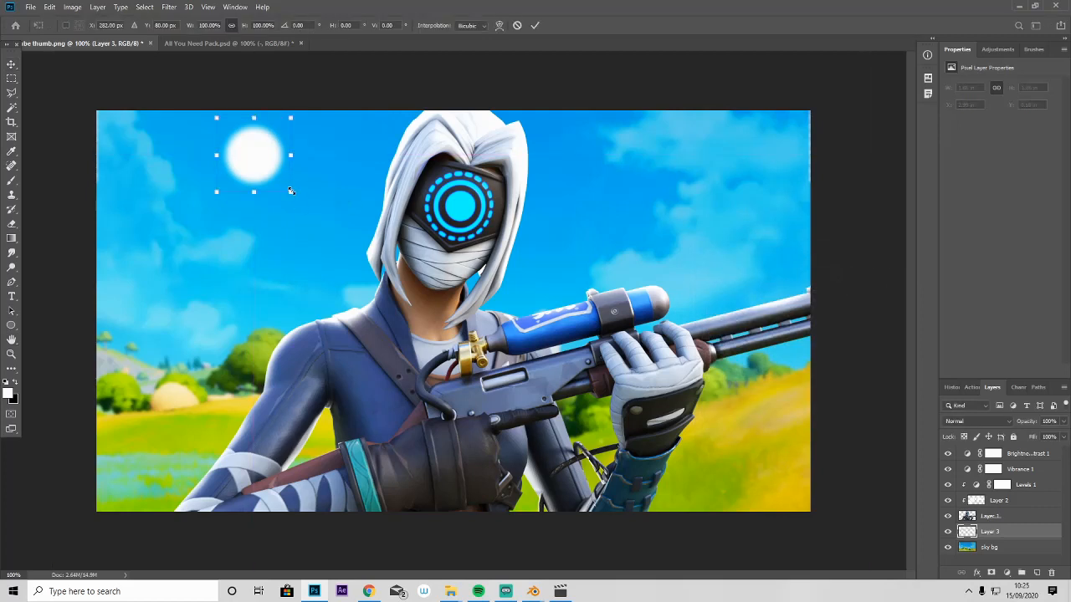
{"action": "left_click_drag", "start_coordinate": [290, 190], "coordinate": [318, 184], "text": "alt"}
{"action": "key", "text": "Return"}
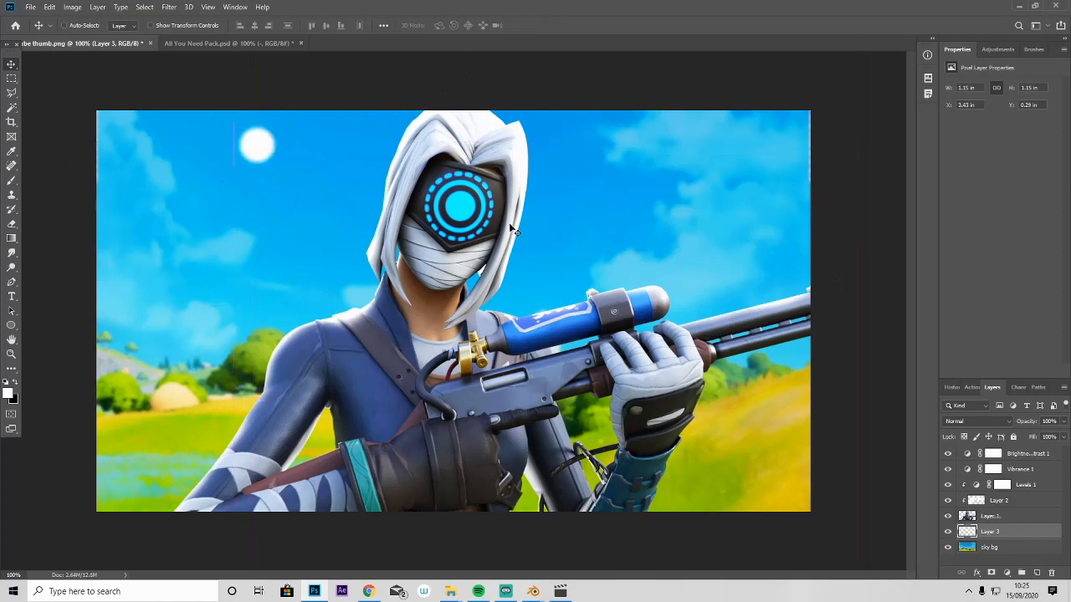
Step: Try a lower opacity on the sun layer and delete that layer
{"action": "left_click", "coordinate": [1064, 421]}
{"action": "left_click_drag", "start_coordinate": [1060, 435], "coordinate": [1038, 439]}
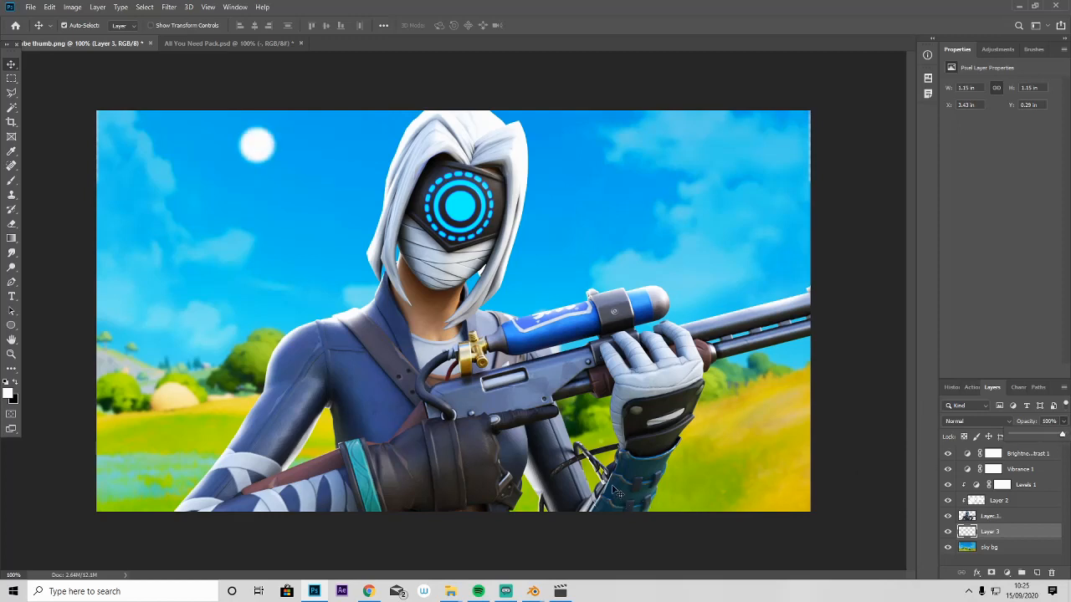
{"action": "key", "text": "Delete"}
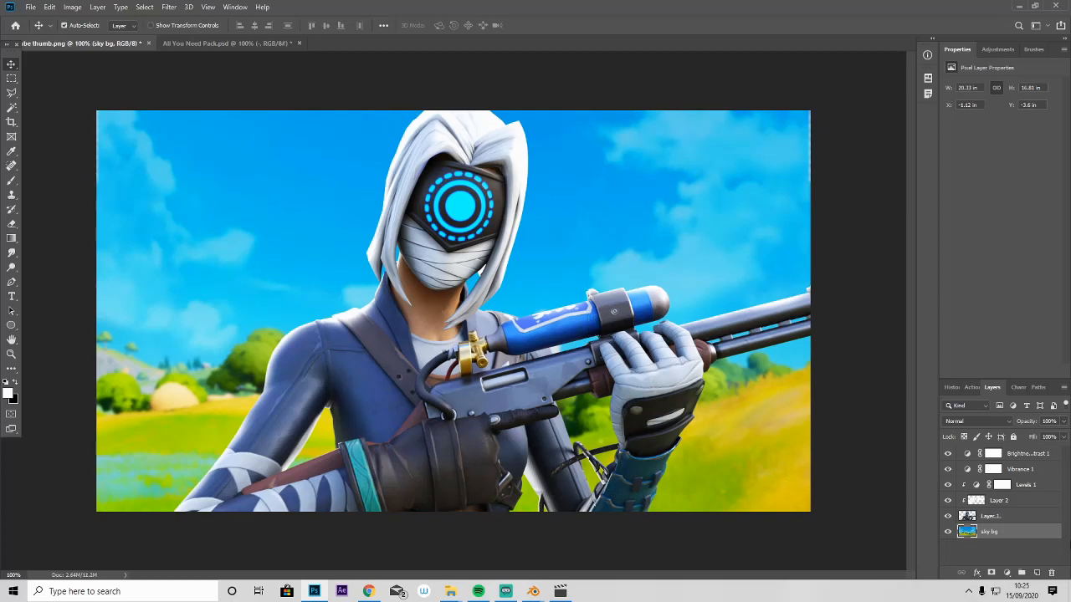
Step: Add the text "BLUU" above the Brightness/Contrast layer and shrink its text box around the word
{"action": "left_click", "coordinate": [1020, 469]}
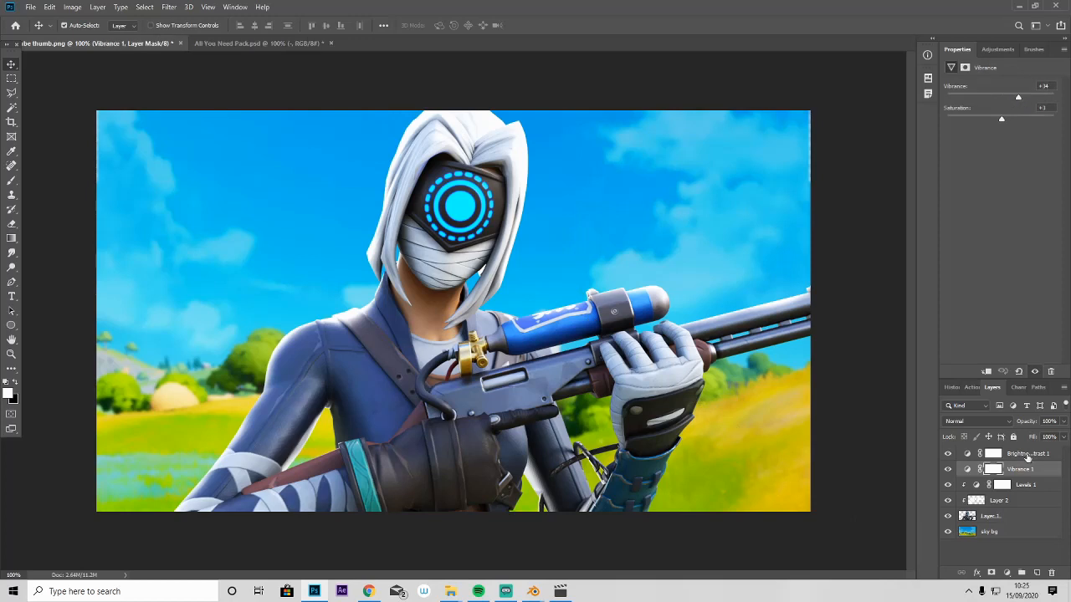
{"action": "left_click", "coordinate": [1028, 455]}
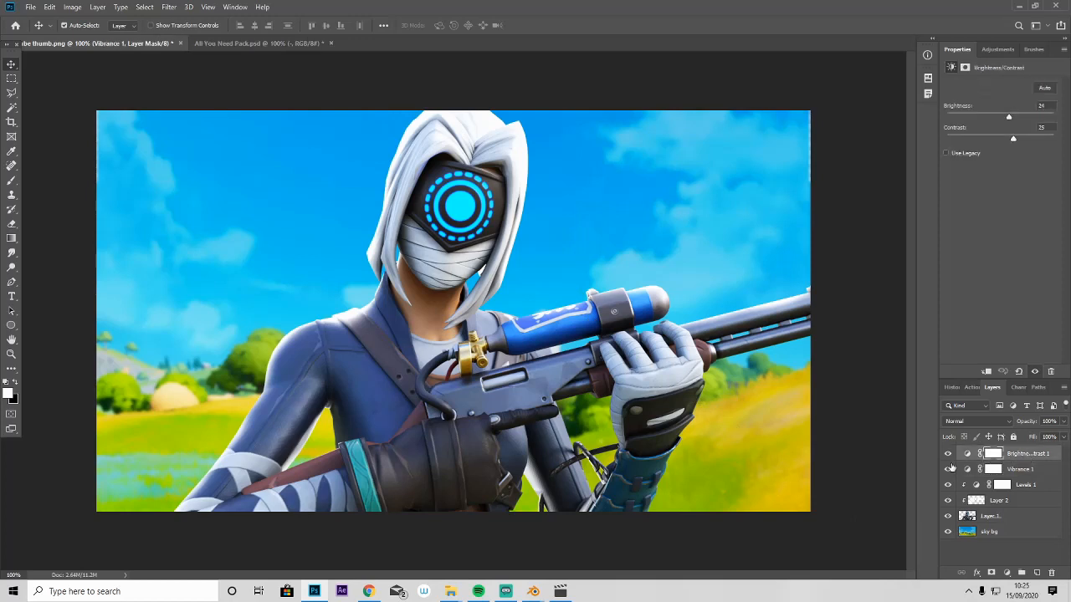
{"action": "left_click", "coordinate": [12, 297]}
{"action": "left_click_drag", "start_coordinate": [285, 241], "coordinate": [670, 448]}
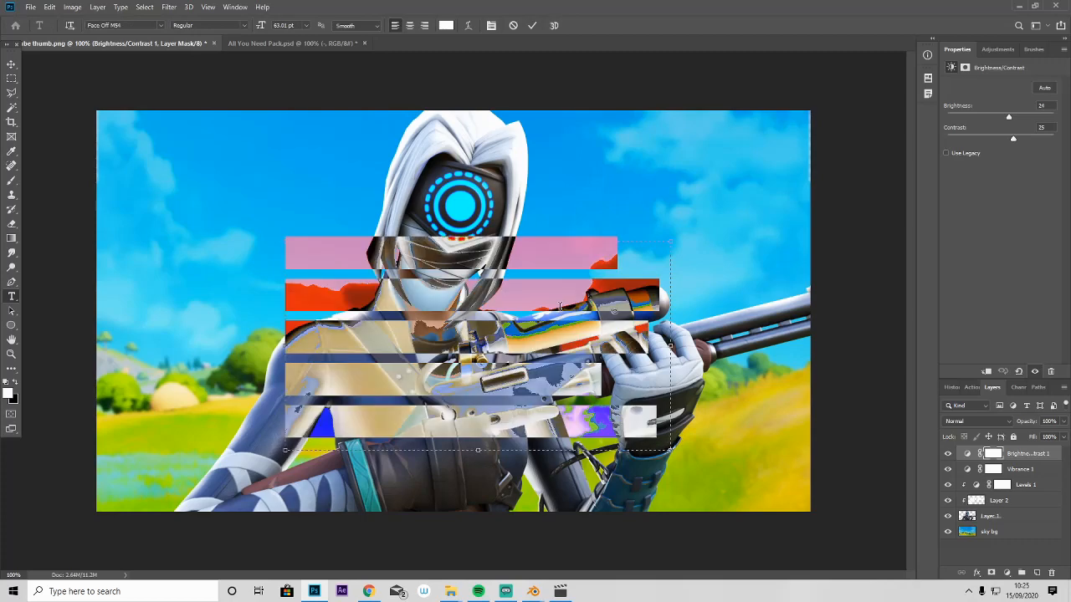
{"action": "type", "text": "BLUU"}
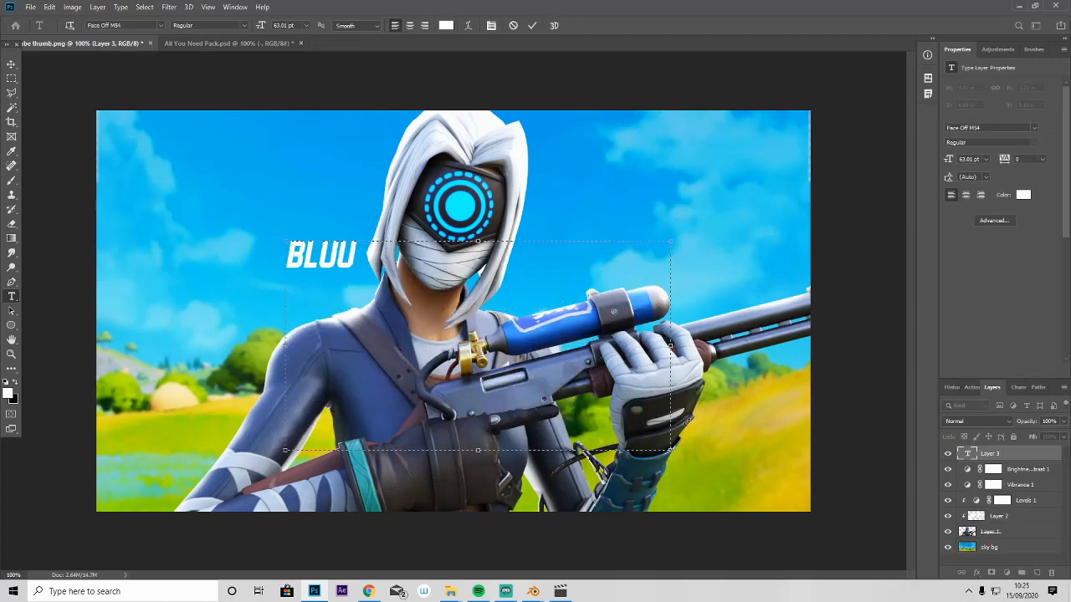
{"action": "left_click_drag", "start_coordinate": [669, 448], "coordinate": [409, 272]}
Step: Change the whole word's font to Ottbelix and enlarge the text box to fit the script lettering
{"action": "left_click_drag", "start_coordinate": [362, 257], "coordinate": [65, 220]}
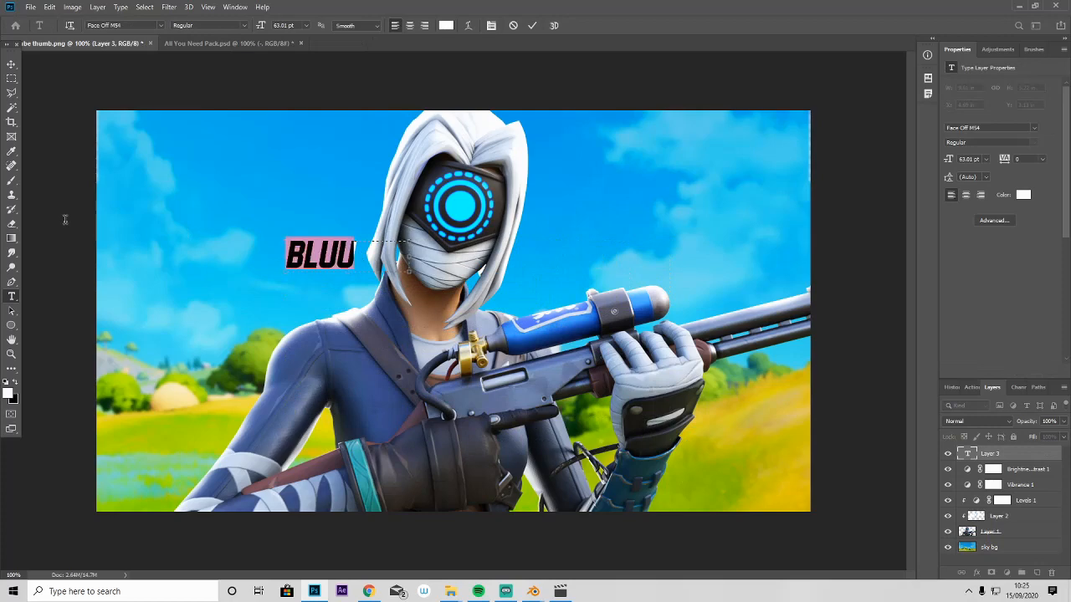
{"action": "left_click", "coordinate": [159, 29]}
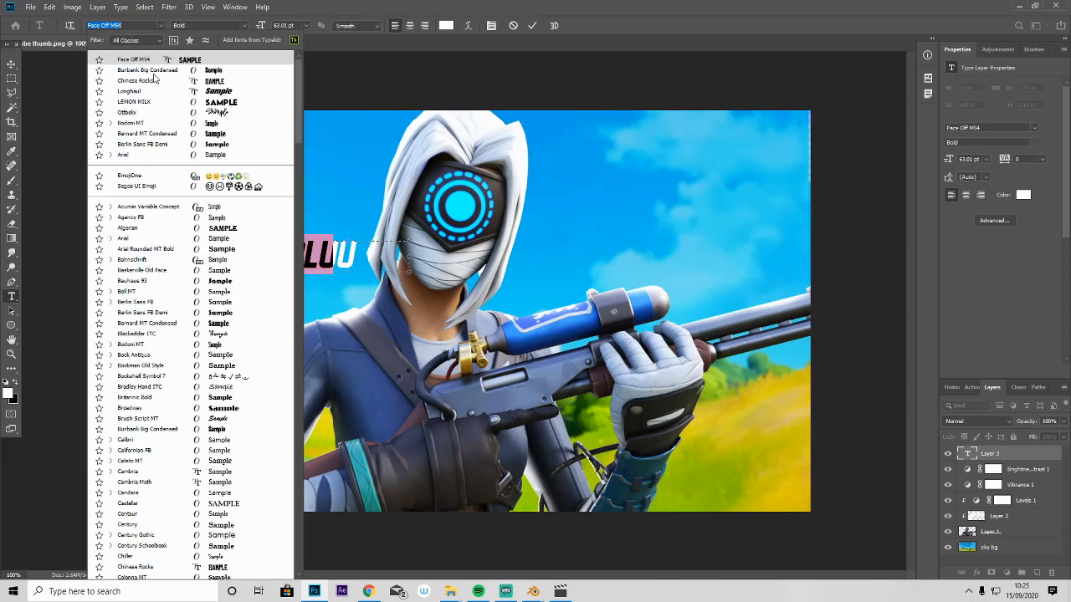
{"action": "left_click", "coordinate": [222, 117]}
{"action": "left_click_drag", "start_coordinate": [409, 270], "coordinate": [448, 303]}
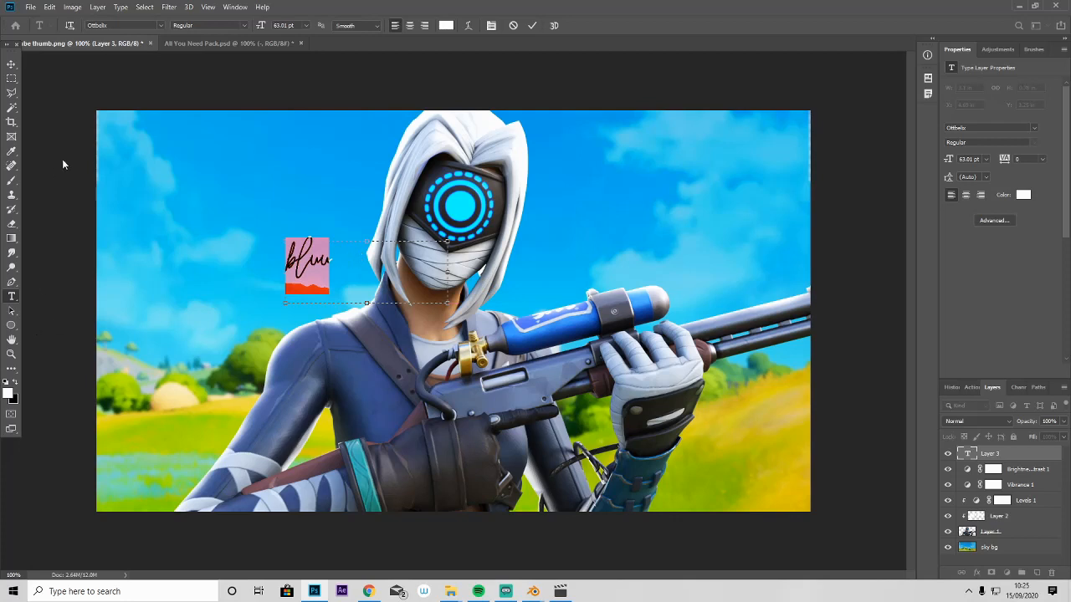
Step: Move the bluu signature into the lower right corner of the picture and open its layer commands
{"action": "left_click", "coordinate": [11, 64]}
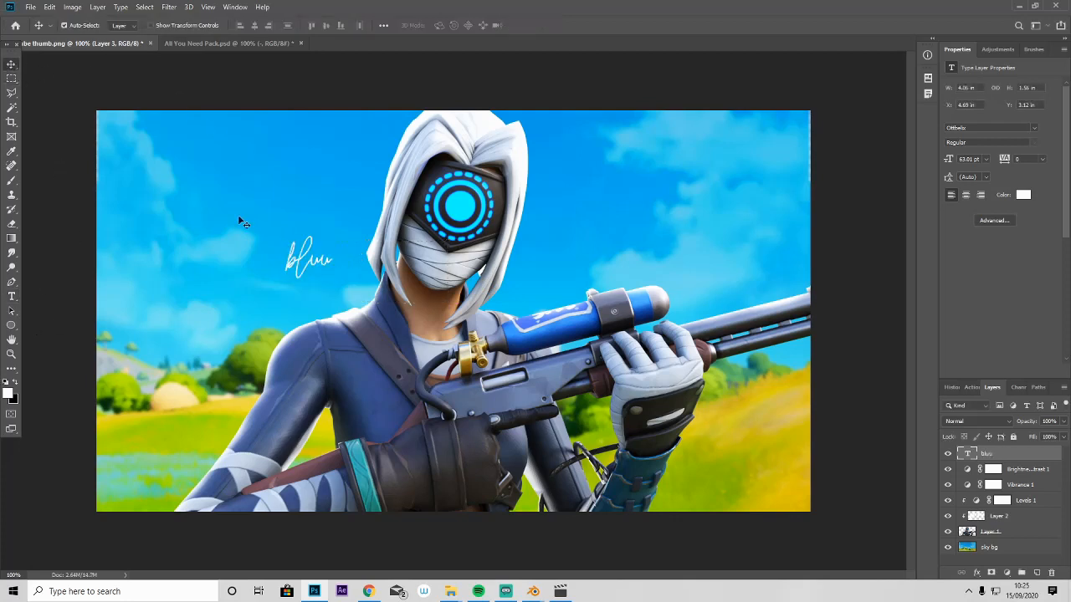
{"action": "left_click_drag", "start_coordinate": [284, 275], "coordinate": [771, 489]}
{"action": "right_click", "coordinate": [1007, 455]}
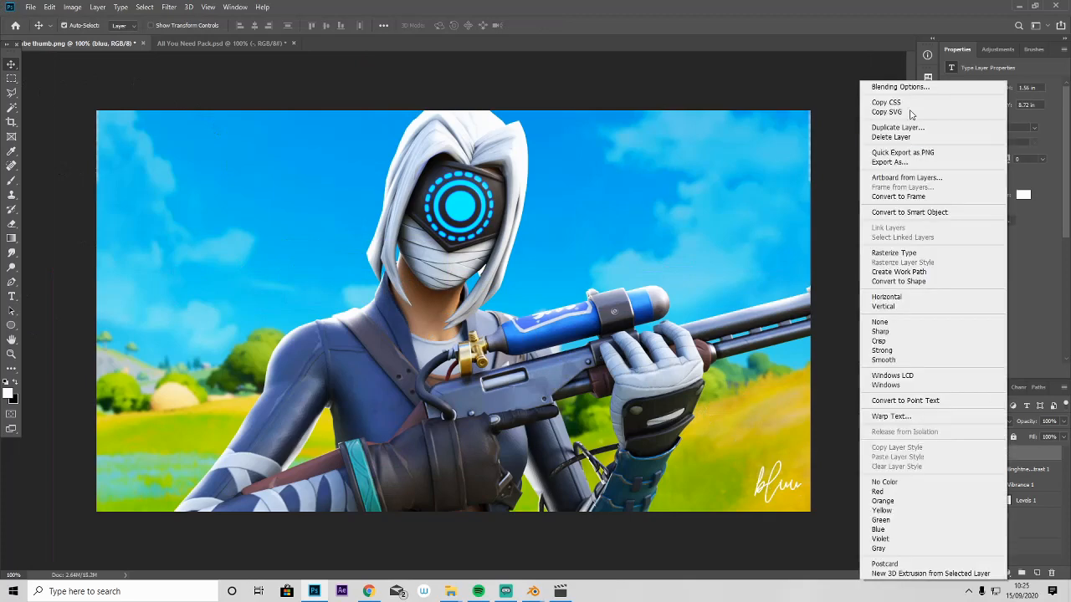